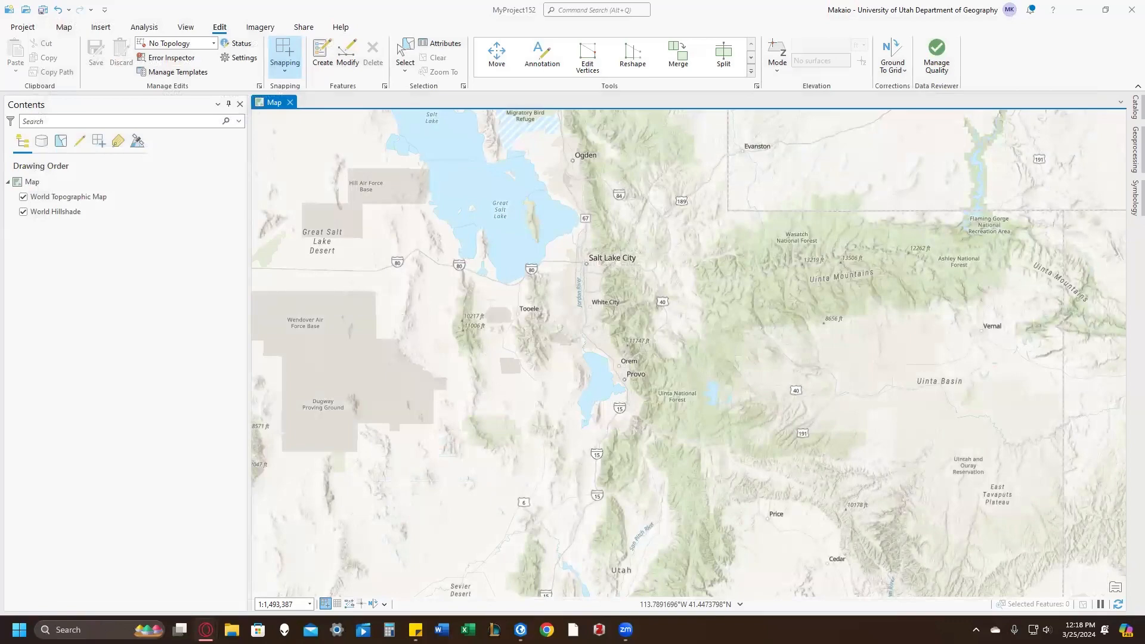
Step: In the Create Feature Class tool, name the feature class UofU_TreeSurvey_ plus the surveyor's surname and set the geometry type to Point
{"action": "left_click", "coordinate": [589, 9]}
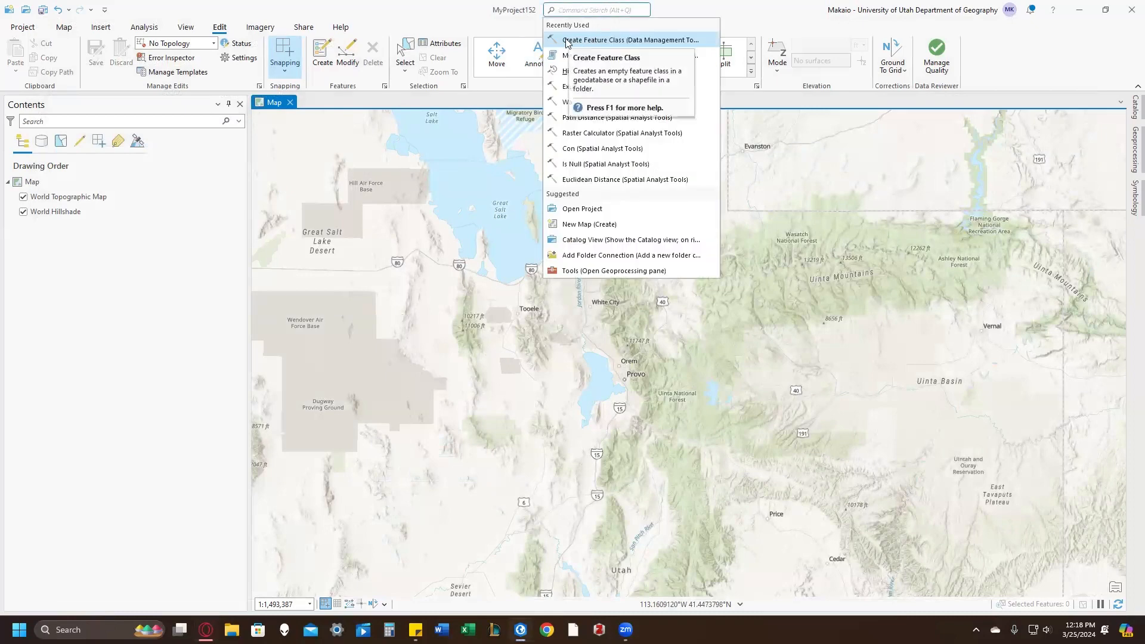
{"action": "left_click", "coordinate": [620, 40]}
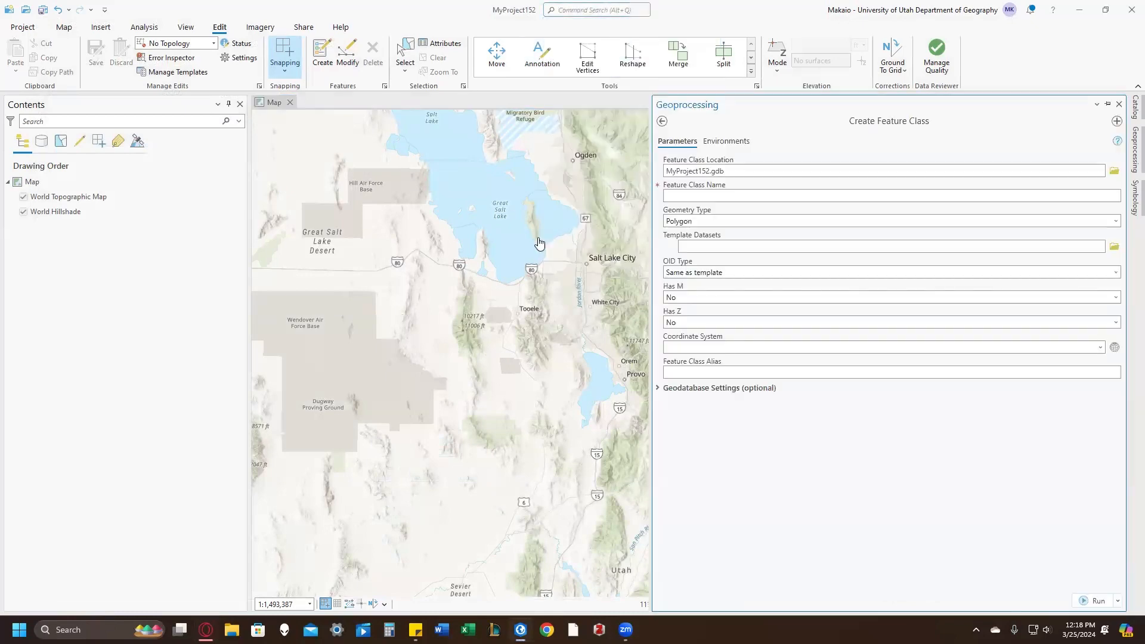
{"action": "left_click", "coordinate": [855, 196]}
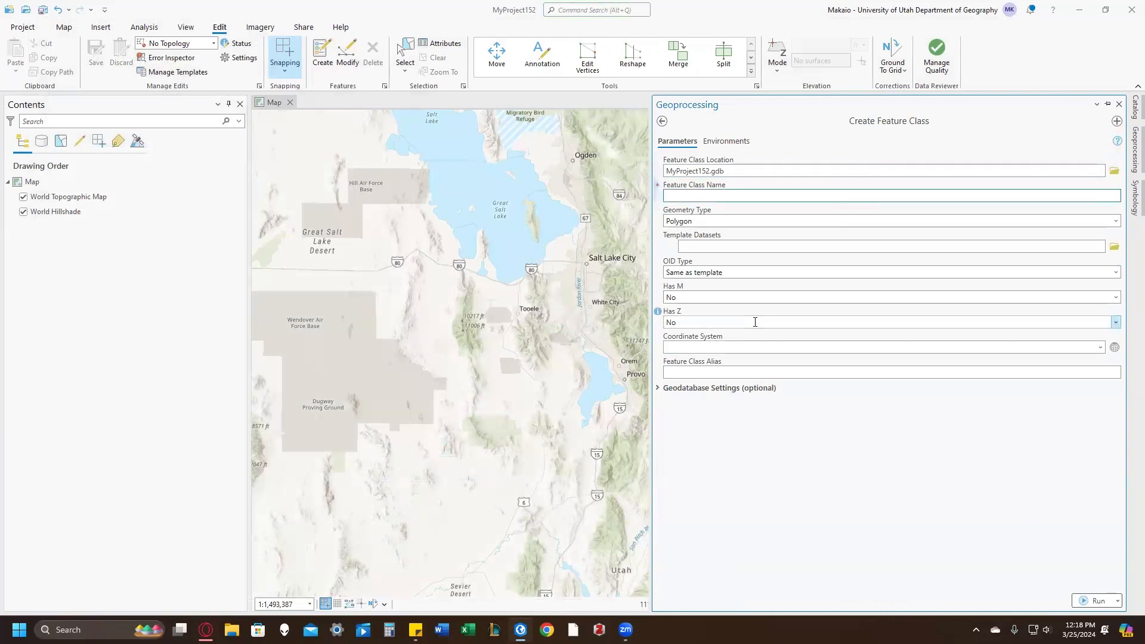
{"action": "type", "text": "UofU_TreeSurvey_Kimbrough"}
{"action": "key", "text": "Tab"}
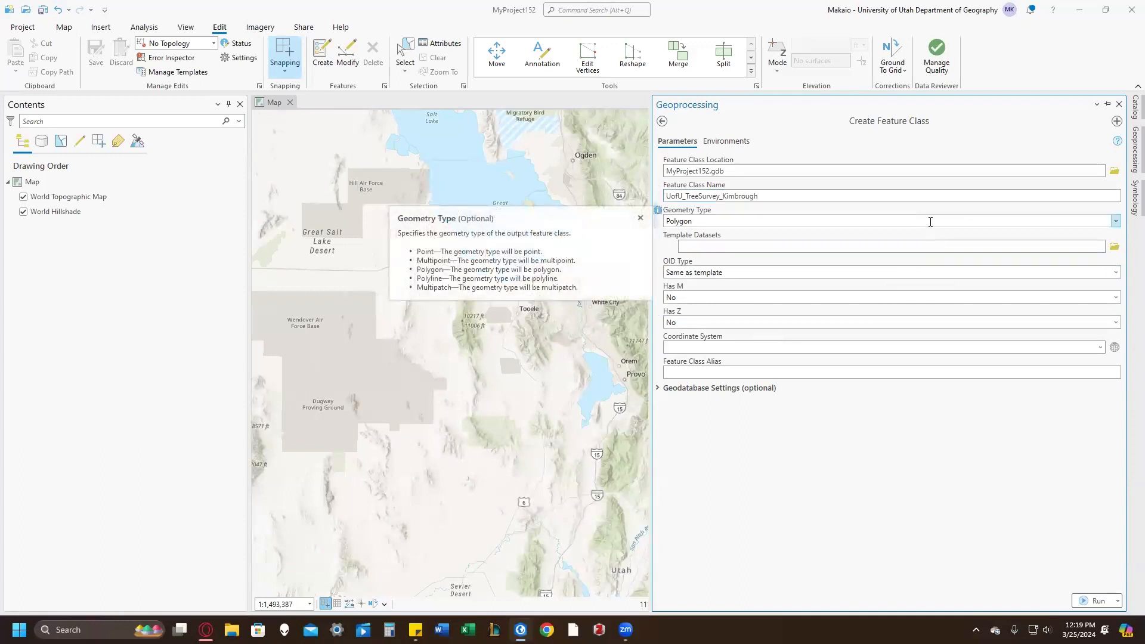
{"action": "left_click", "coordinate": [1115, 221]}
{"action": "left_click", "coordinate": [1076, 236]}
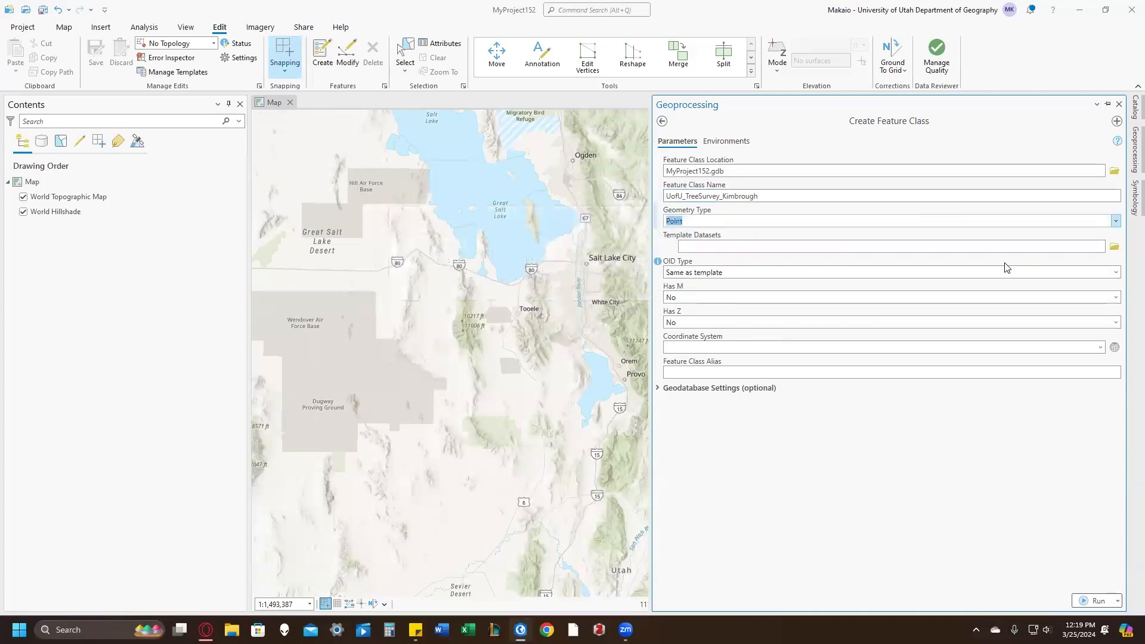
Step: Assign the NAD 1983 UTM Zone 12N projected coordinate system and run the tool to create the feature class
{"action": "left_click", "coordinate": [1115, 348]}
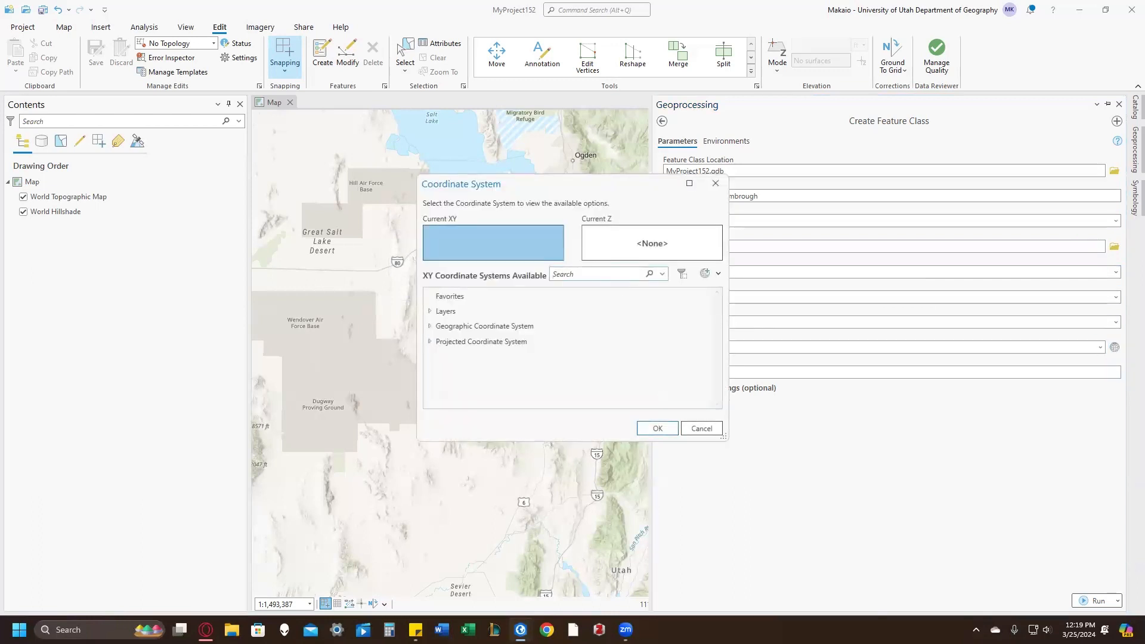
{"action": "type", "text": "NAD 1983"}
{"action": "left_click", "coordinate": [431, 342]}
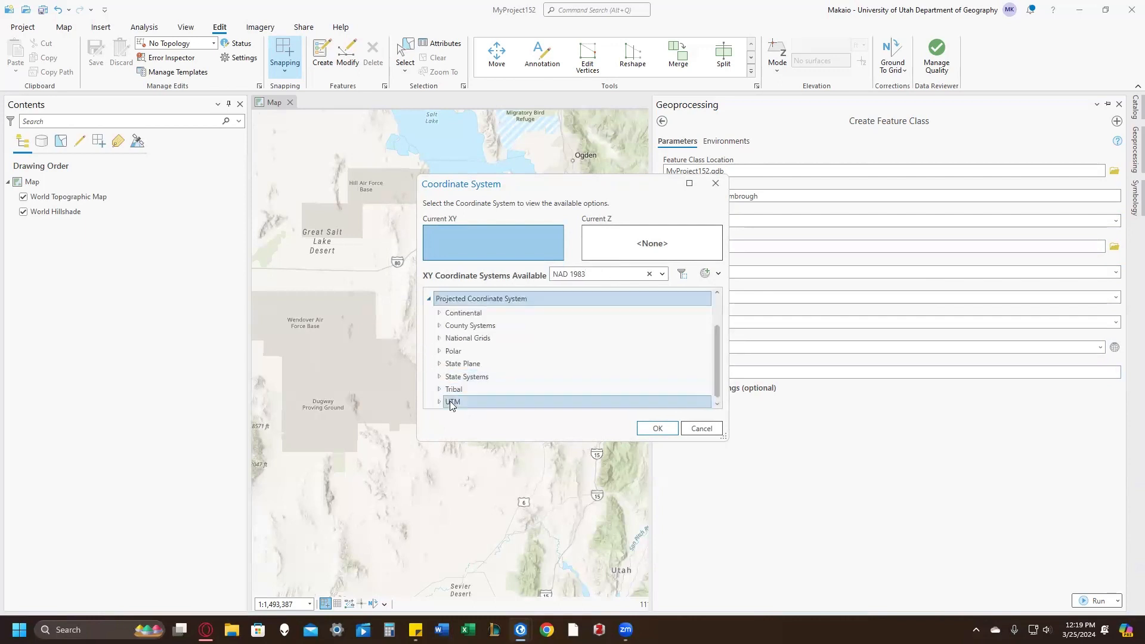
{"action": "double_click", "coordinate": [450, 401]}
{"action": "left_click", "coordinate": [449, 376]}
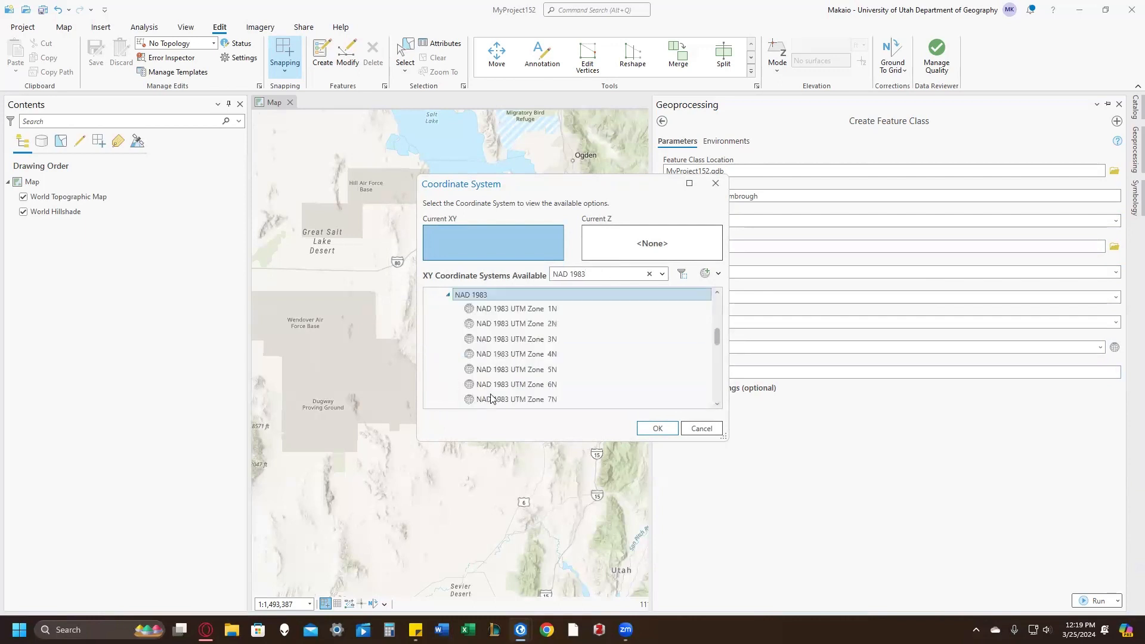
{"action": "scroll", "coordinate": [494, 396], "scroll_direction": "down", "scroll_amount": 2}
{"action": "left_click", "coordinate": [514, 390]}
{"action": "left_click", "coordinate": [657, 429]}
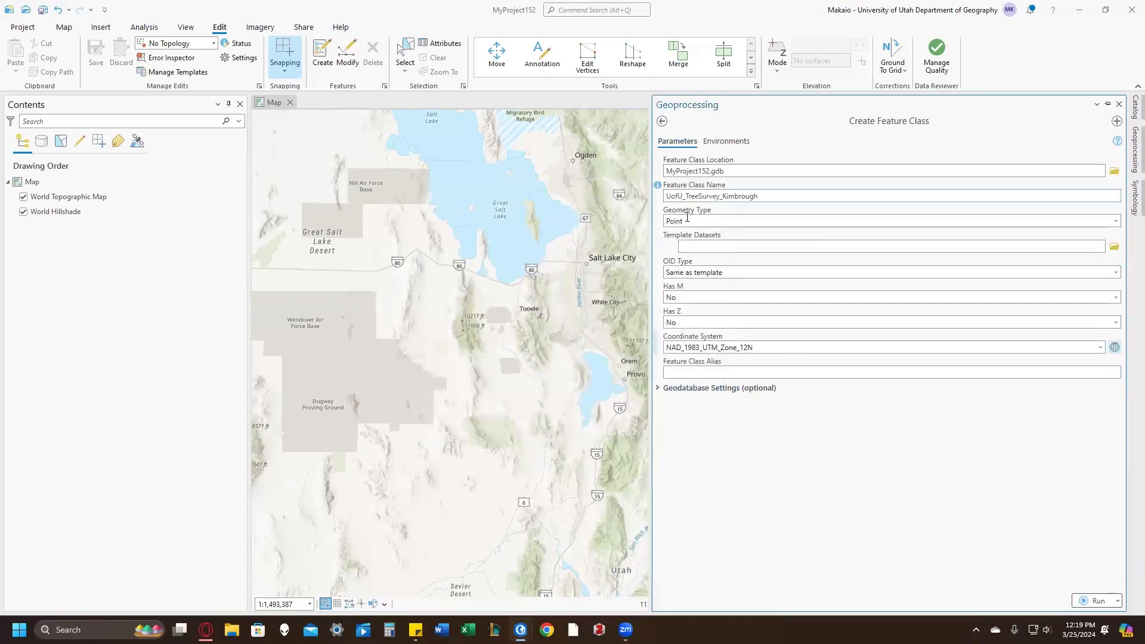
{"action": "left_click", "coordinate": [1095, 603]}
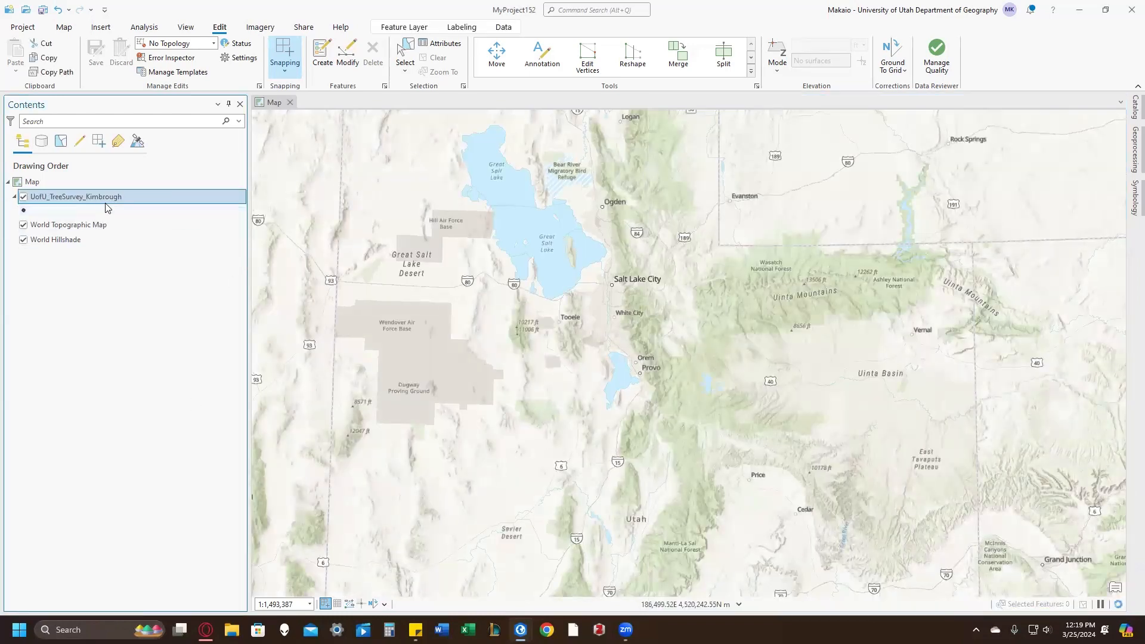
Step: Open the tree survey layer's attribute table and add five new fields to it
{"action": "key", "text": "ctrl+t"}
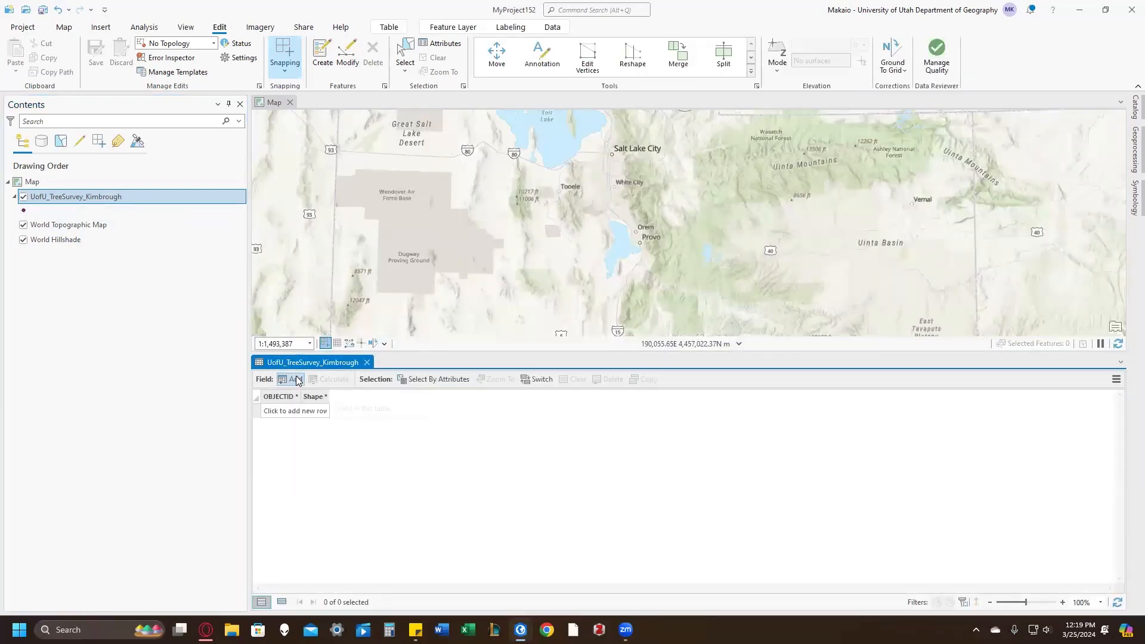
{"action": "left_click", "coordinate": [296, 380]}
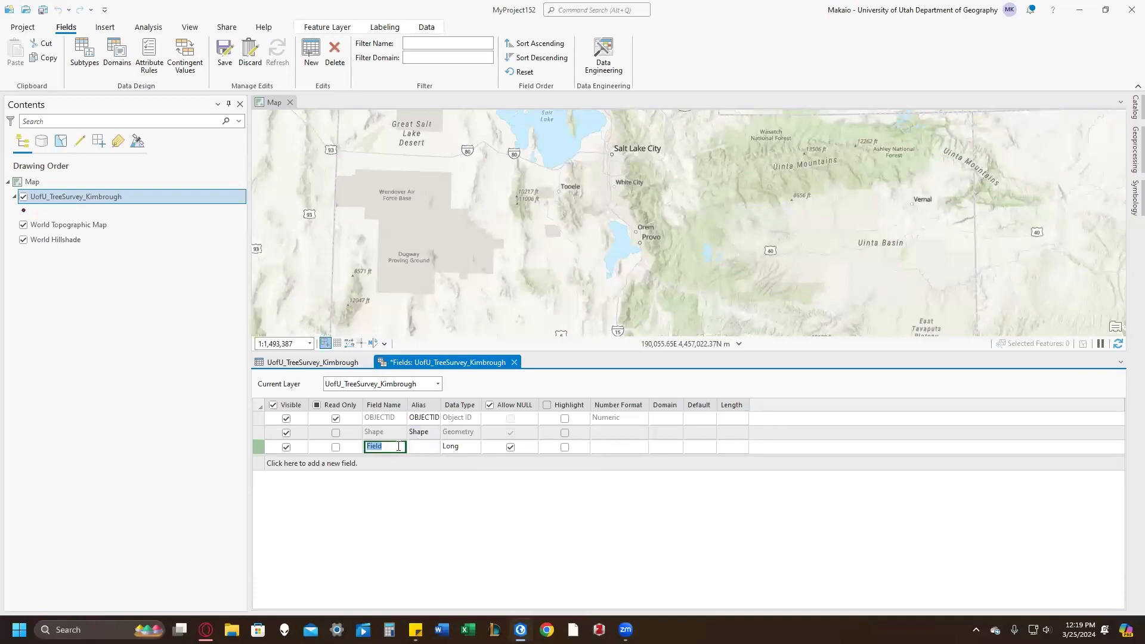
{"action": "left_click", "coordinate": [367, 462]}
{"action": "left_click", "coordinate": [374, 477]}
{"action": "left_click", "coordinate": [380, 493]}
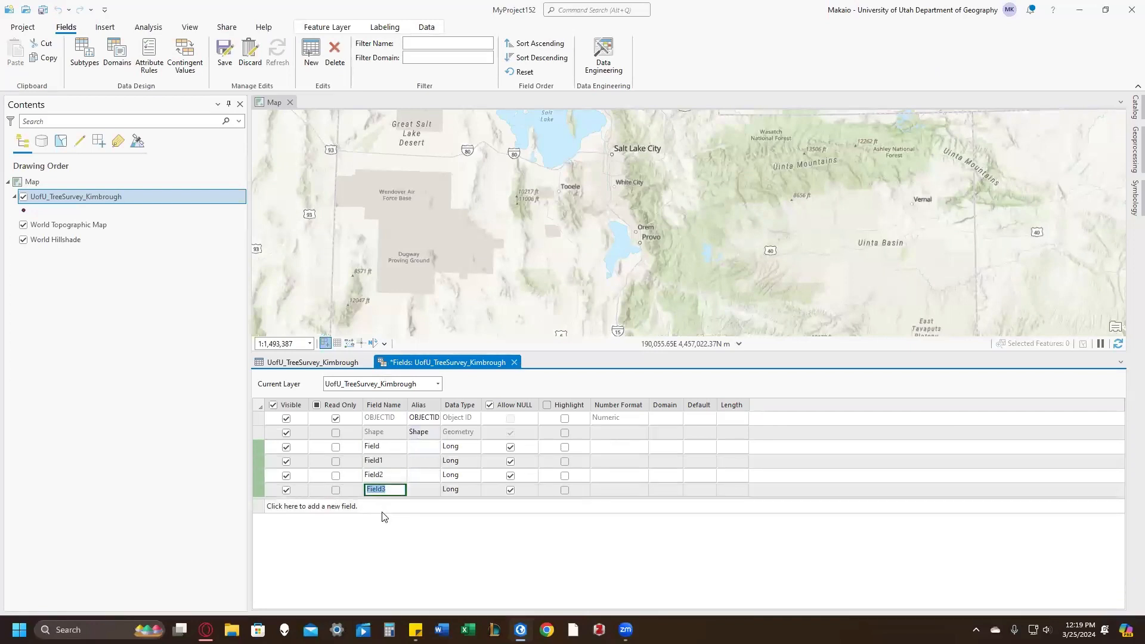
{"action": "left_click", "coordinate": [382, 512]}
Step: Rename the first new field Species, with alias Species and data type Text
{"action": "left_click", "coordinate": [381, 449]}
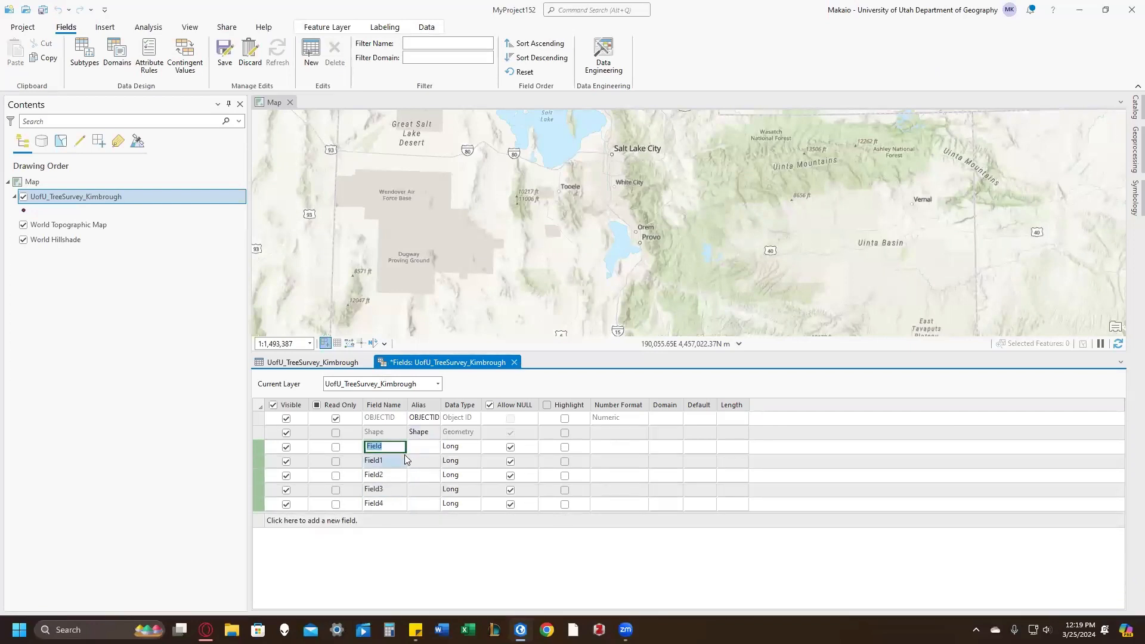
{"action": "type", "text": "S"}
{"action": "key", "text": "Tab"}
{"action": "type", "text": "Species"}
{"action": "key", "text": "Tab"}
{"action": "key", "text": "t"}
{"action": "key", "text": "Return"}
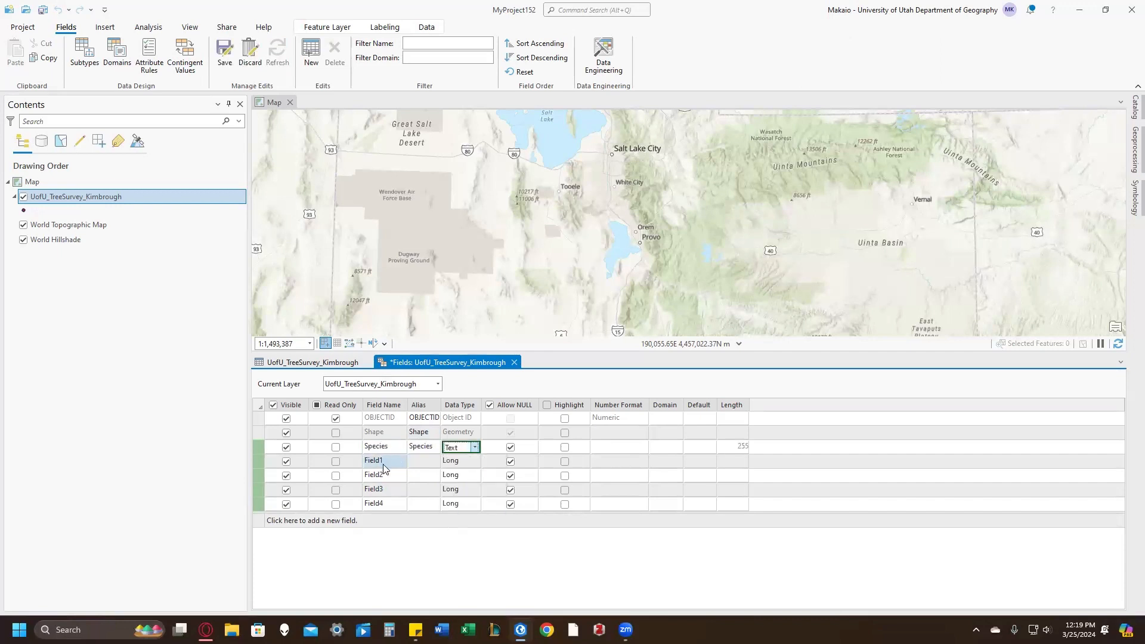
Step: Rename the second new field Scientific_Name, with alias Science_Name and data type Text
{"action": "left_click", "coordinate": [383, 466]}
{"action": "type", "text": "Scientific"}
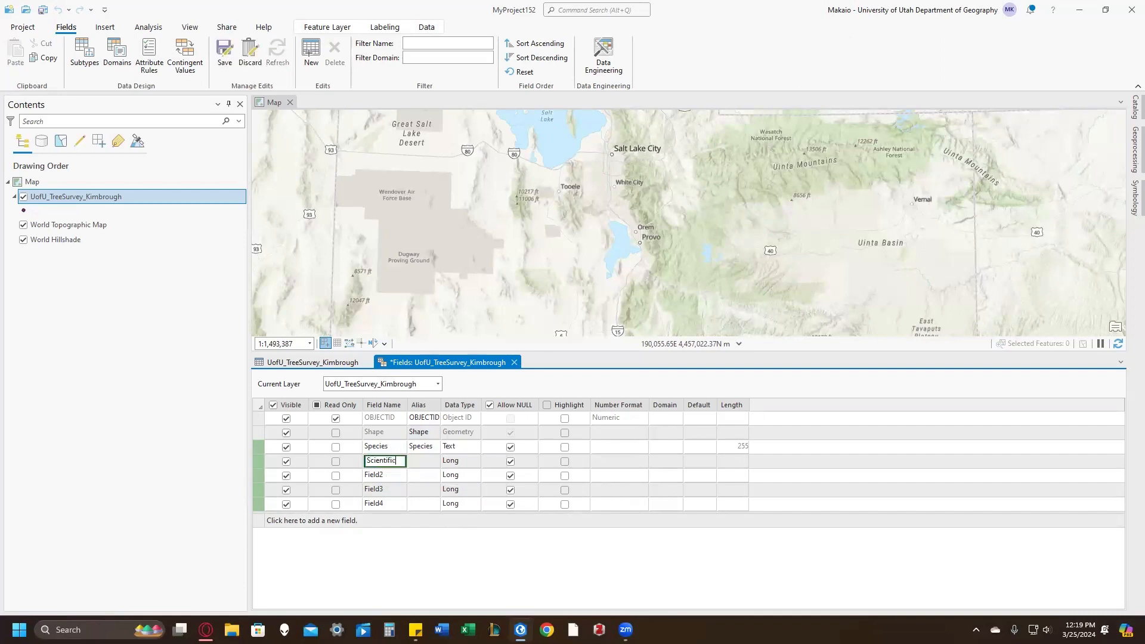
{"action": "type", "text": "_Name"}
{"action": "key", "text": "Tab"}
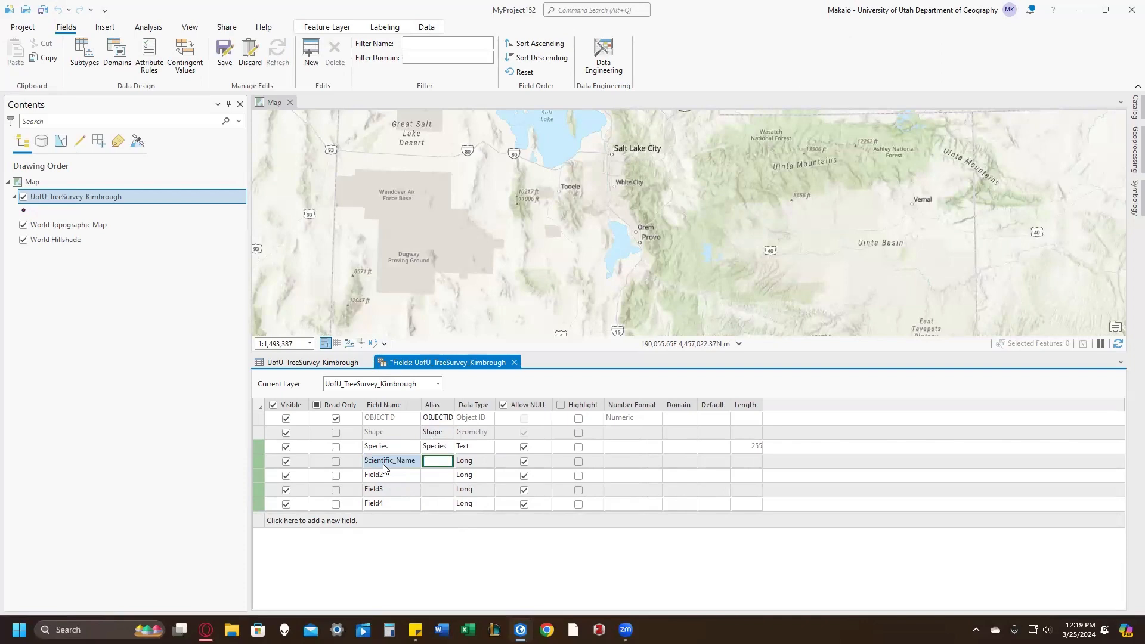
{"action": "type", "text": "Science_"}
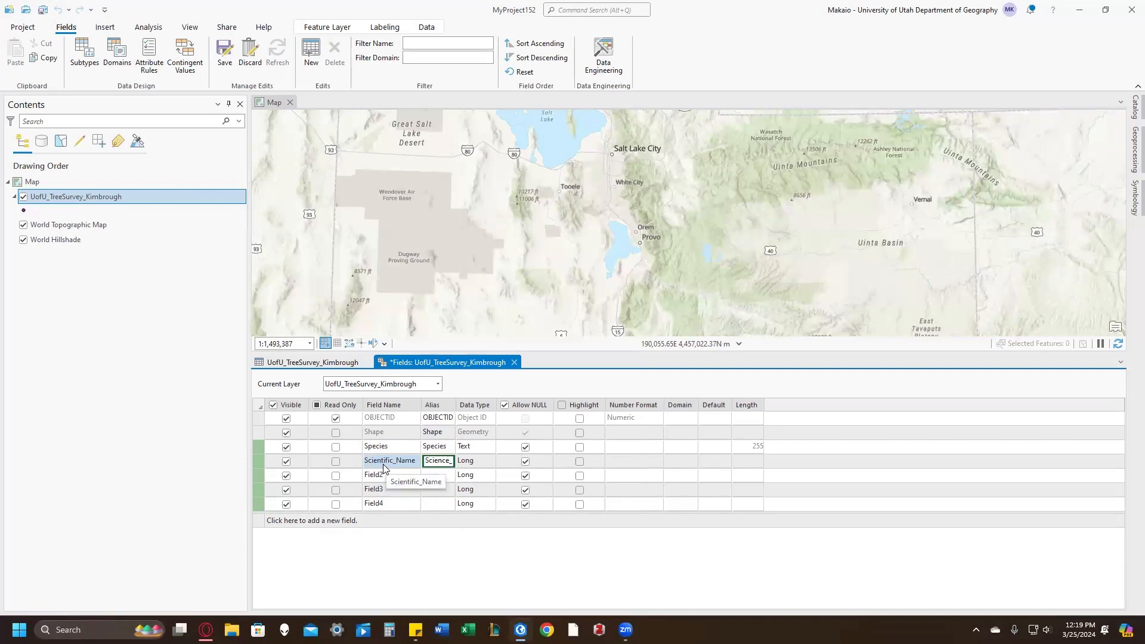
{"action": "type", "text": "Name"}
{"action": "key", "text": "Tab"}
{"action": "type", "text": "Text"}
{"action": "key", "text": "Tab"}
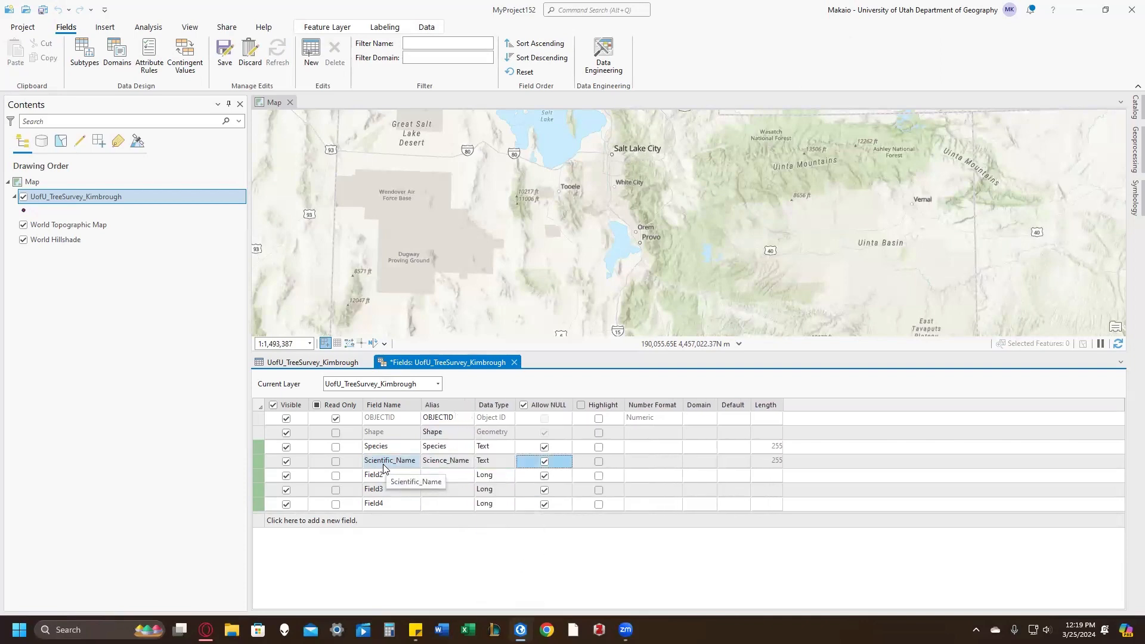
Step: Rename the third new field Type, with alias Type and data type Text
{"action": "left_click", "coordinate": [385, 475]}
{"action": "left_click", "coordinate": [388, 478]}
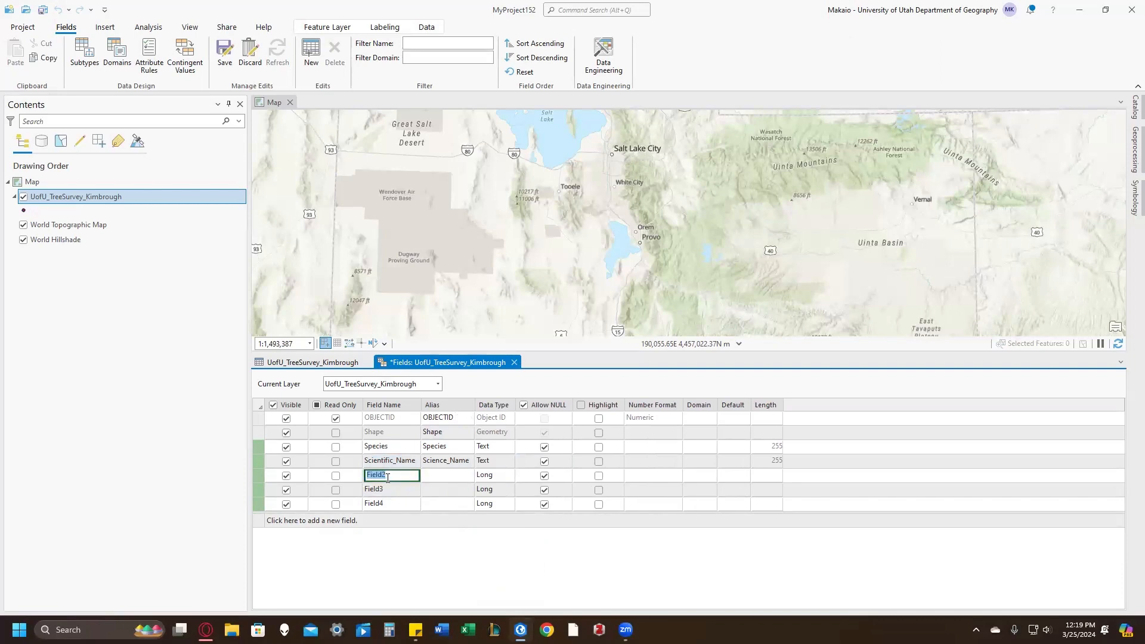
{"action": "type", "text": "Type"}
{"action": "key", "text": "Tab"}
{"action": "type", "text": "Type"}
{"action": "key", "text": "Tab"}
{"action": "key", "text": "Return"}
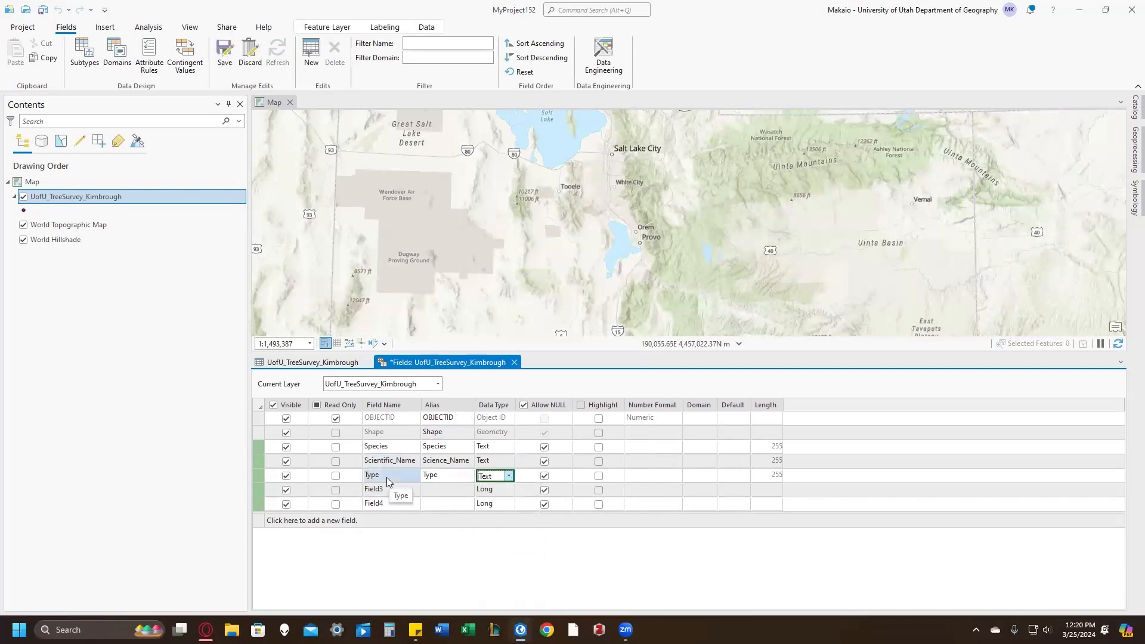
Step: Rename the fourth new field Height, with alias Height and data type Short
{"action": "left_click", "coordinate": [374, 489]}
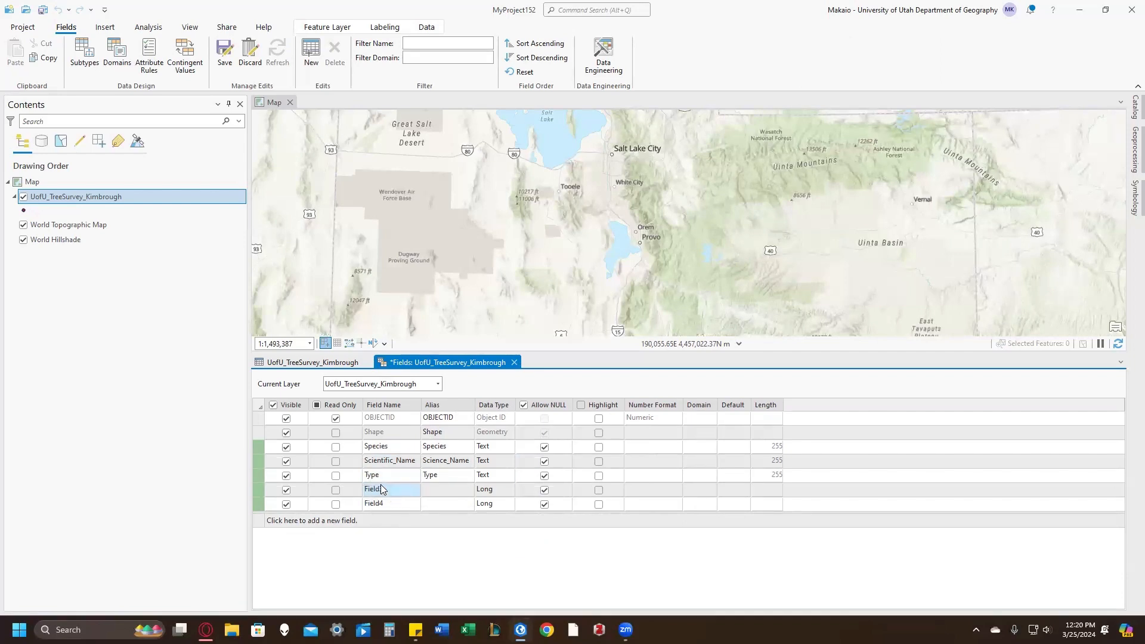
{"action": "left_click", "coordinate": [393, 489]}
{"action": "type", "text": "Height"}
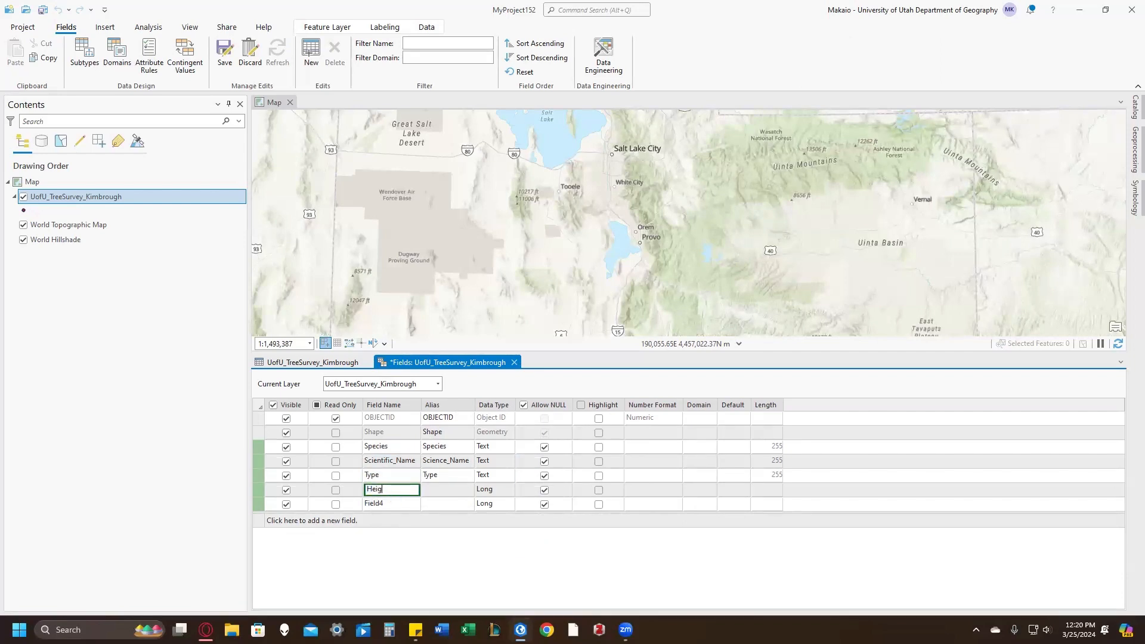
{"action": "key", "text": "Tab"}
{"action": "type", "text": "Height"}
{"action": "key", "text": "Tab"}
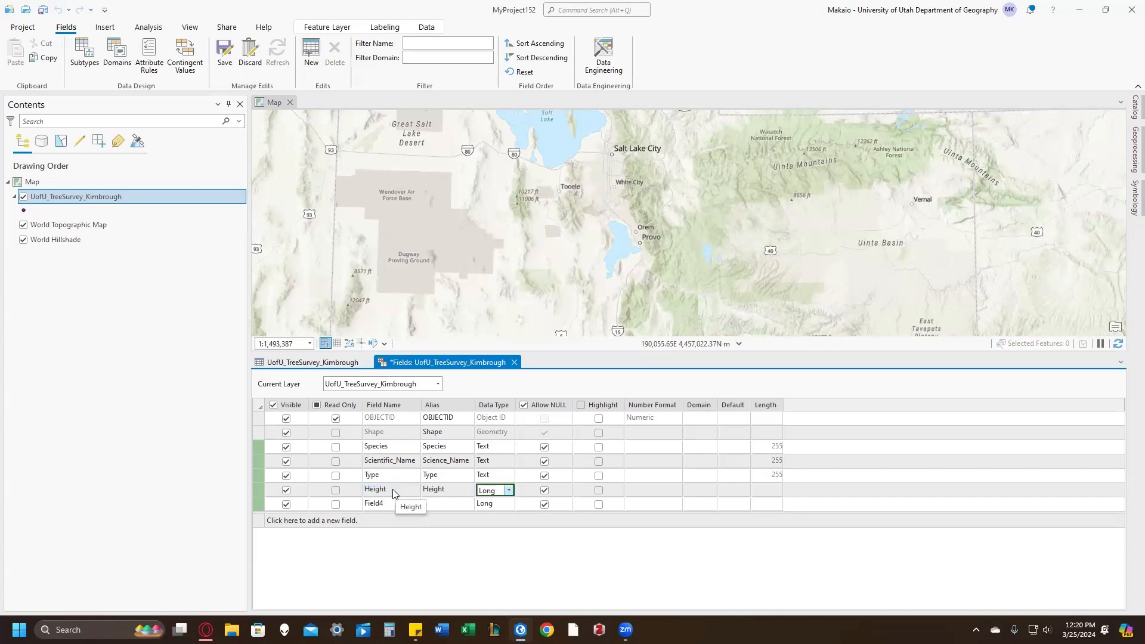
{"action": "key", "text": "alt+Down"}
{"action": "key", "text": "Up"}
{"action": "key", "text": "Return"}
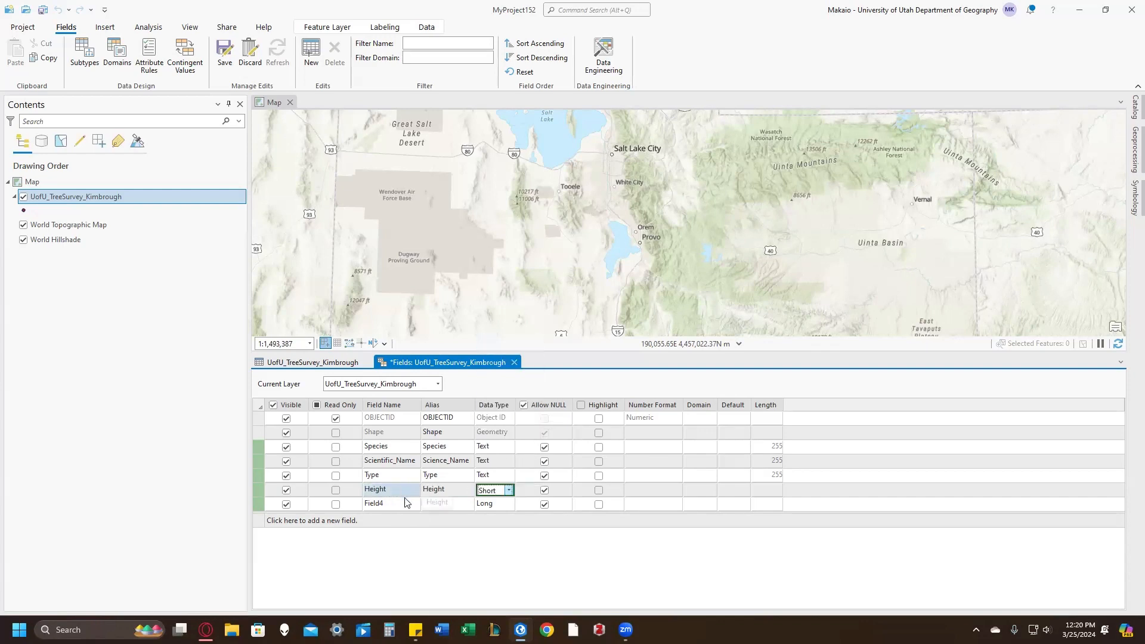
Step: Rename the fifth new field Recorder, with alias Recorder and data type Text, and save the field changes
{"action": "left_click", "coordinate": [394, 502]}
{"action": "type", "text": "Re"}
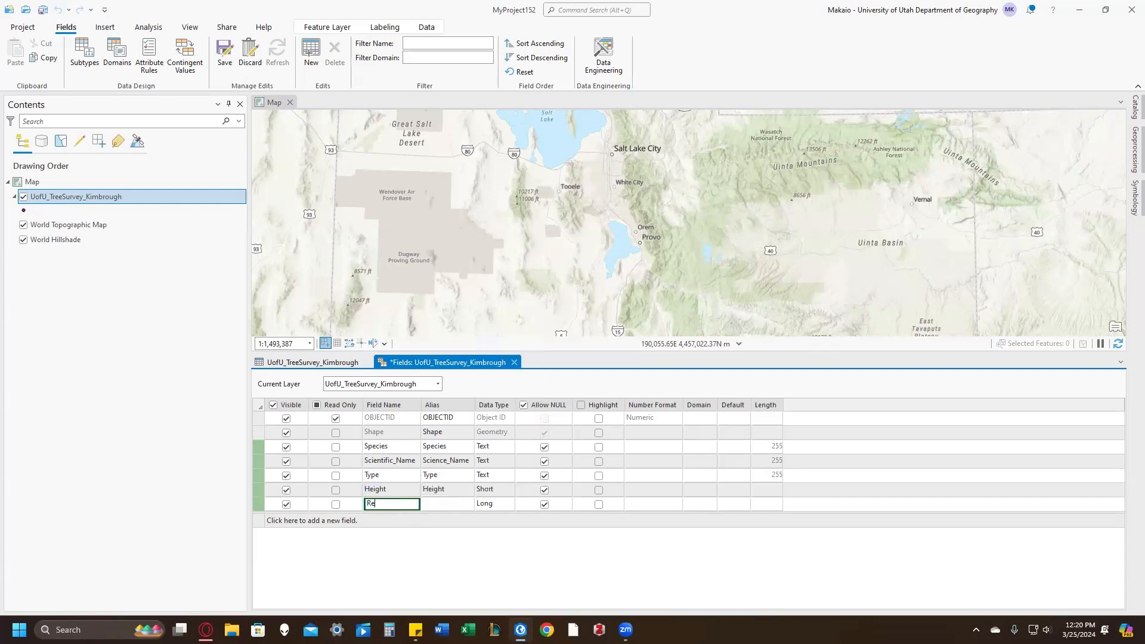
{"action": "type", "text": "corder"}
{"action": "key", "text": "Tab"}
{"action": "type", "text": "Recorder"}
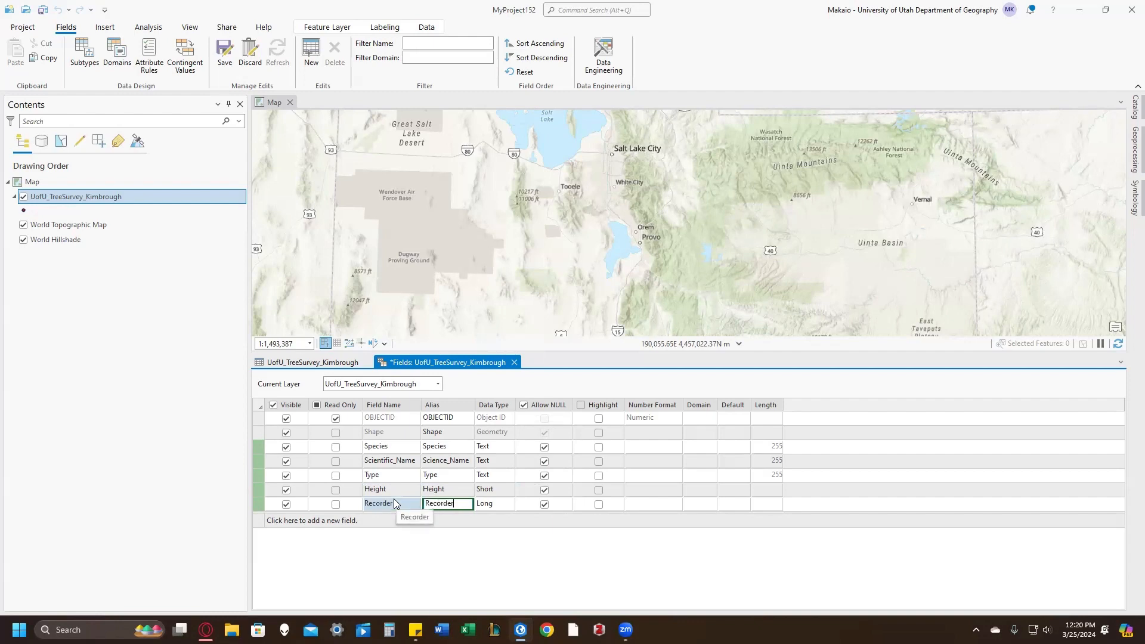
{"action": "key", "text": "Tab"}
{"action": "key", "text": "Return"}
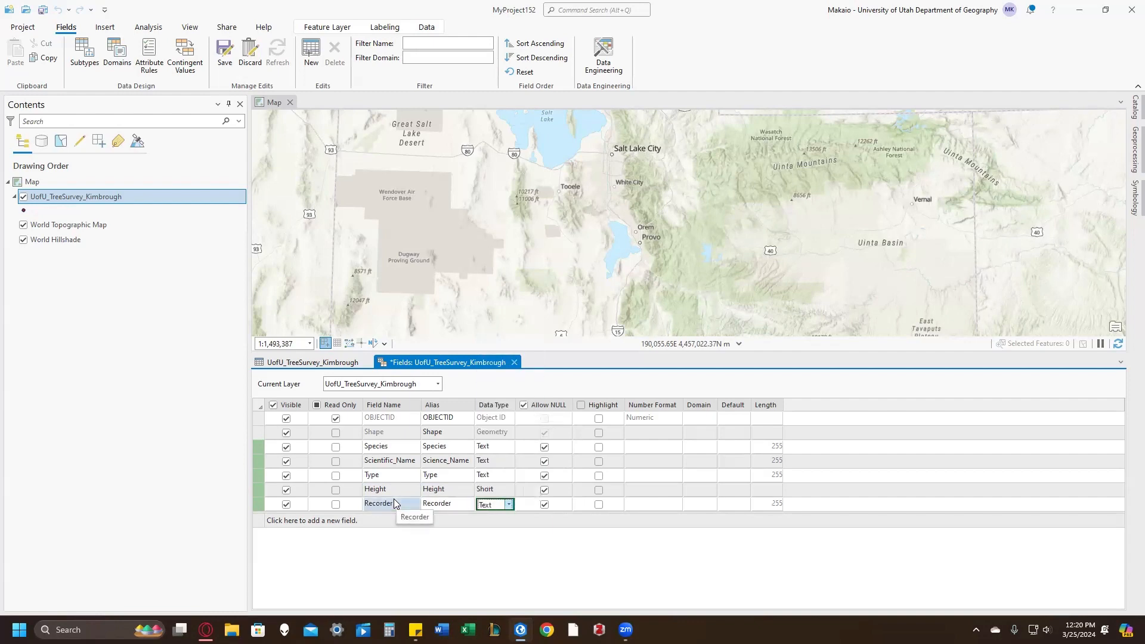
{"action": "left_click", "coordinate": [225, 52]}
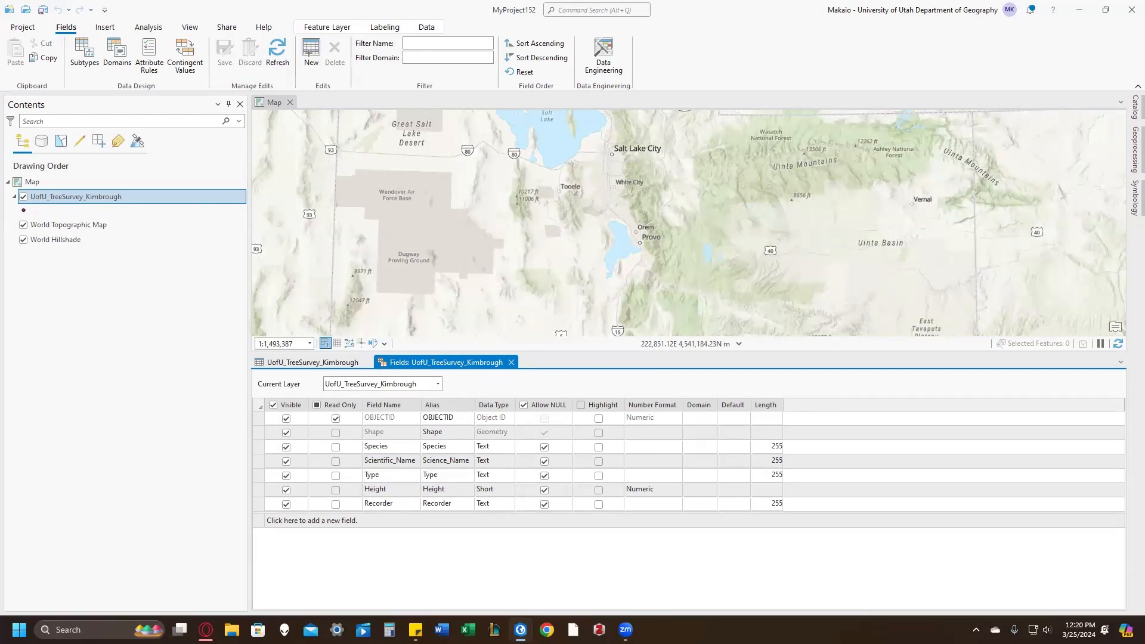
Step: Create one point feature in the tree survey layer just west of the Salt Lake City label and save the edits
{"action": "left_click_drag", "start_coordinate": [605, 179], "coordinate": [585, 232]}
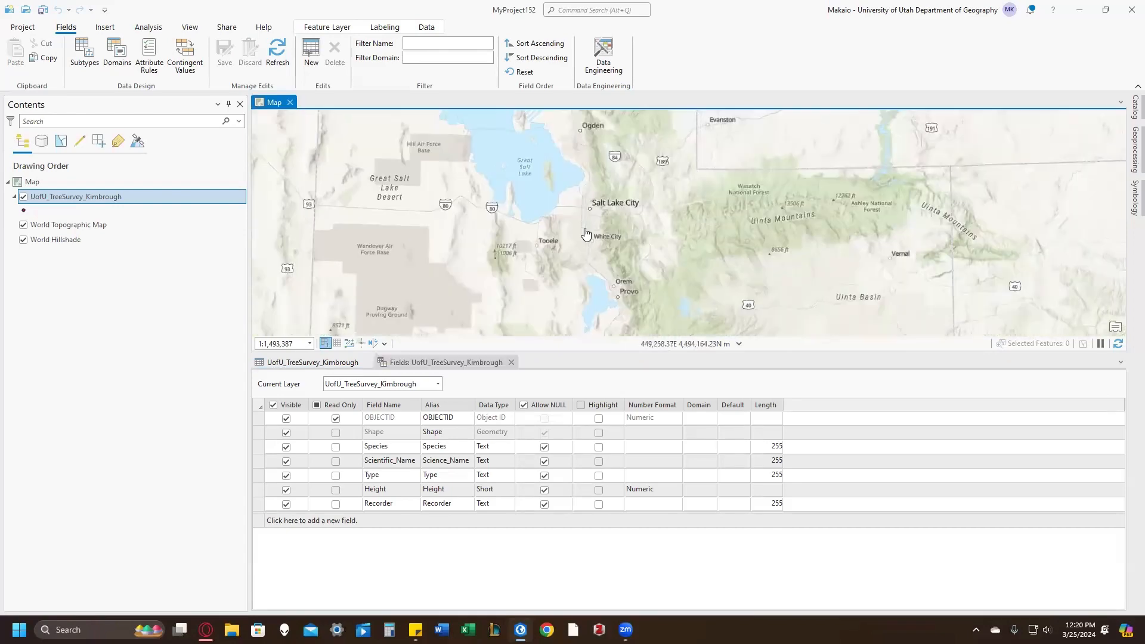
{"action": "scroll", "coordinate": [592, 222], "scroll_direction": "up", "scroll_amount": 2}
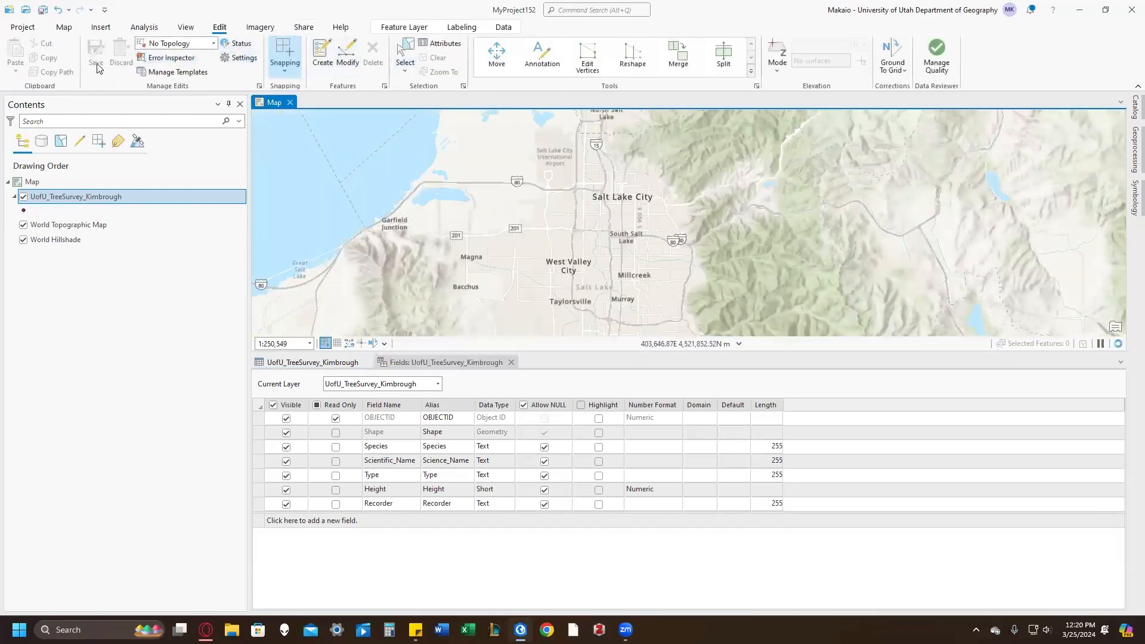
{"action": "left_click", "coordinate": [323, 57]}
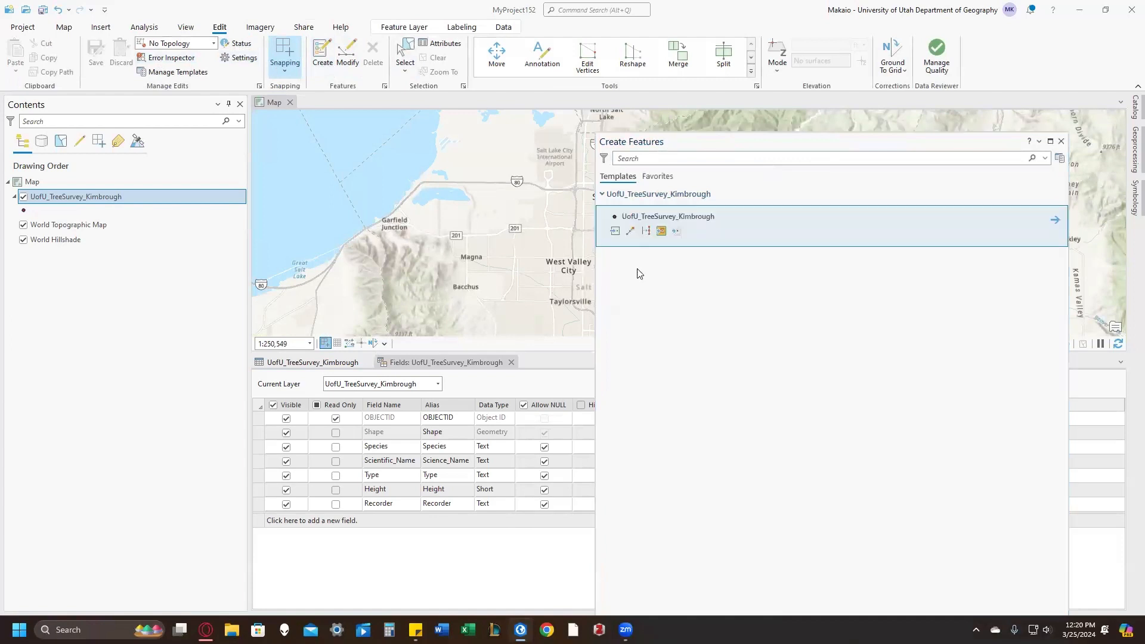
{"action": "left_click", "coordinate": [576, 189]}
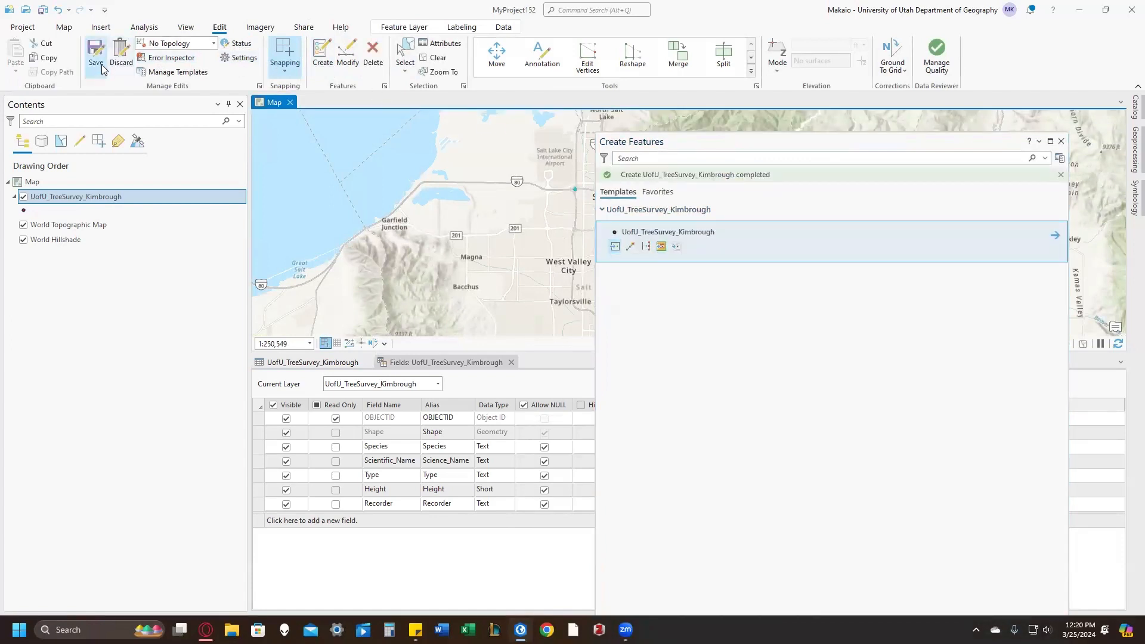
{"action": "left_click", "coordinate": [102, 65]}
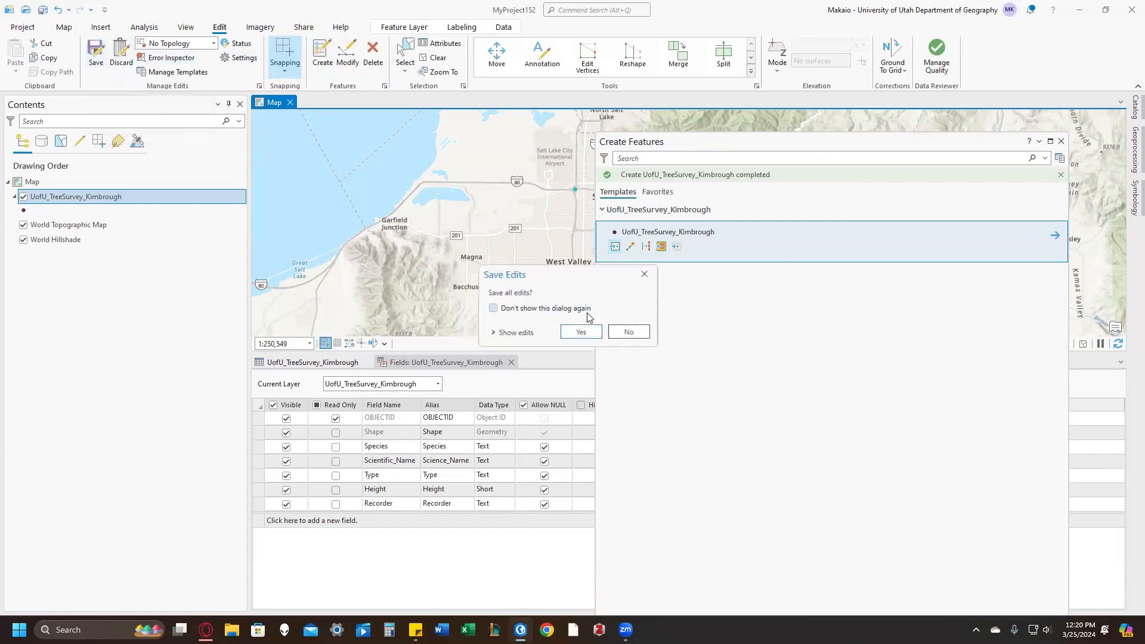
{"action": "left_click", "coordinate": [626, 330]}
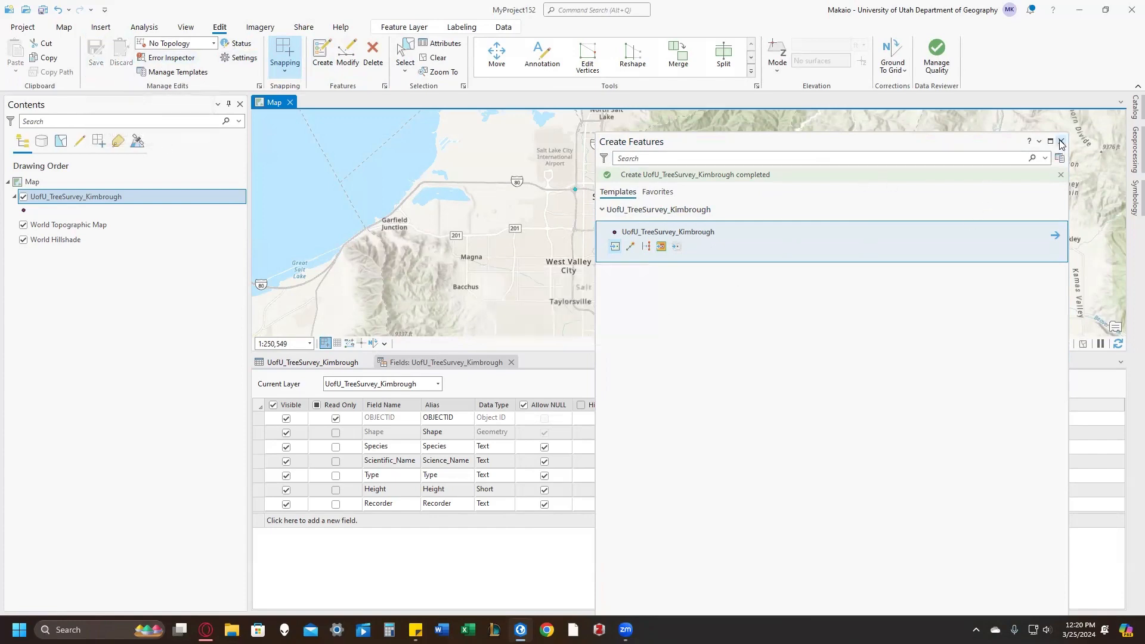
Step: Search the symbol gallery for tree and apply the 3D Animated Sycamore symbol to the tree survey layer
{"action": "left_click", "coordinate": [1061, 141]}
{"action": "left_click", "coordinate": [25, 210]}
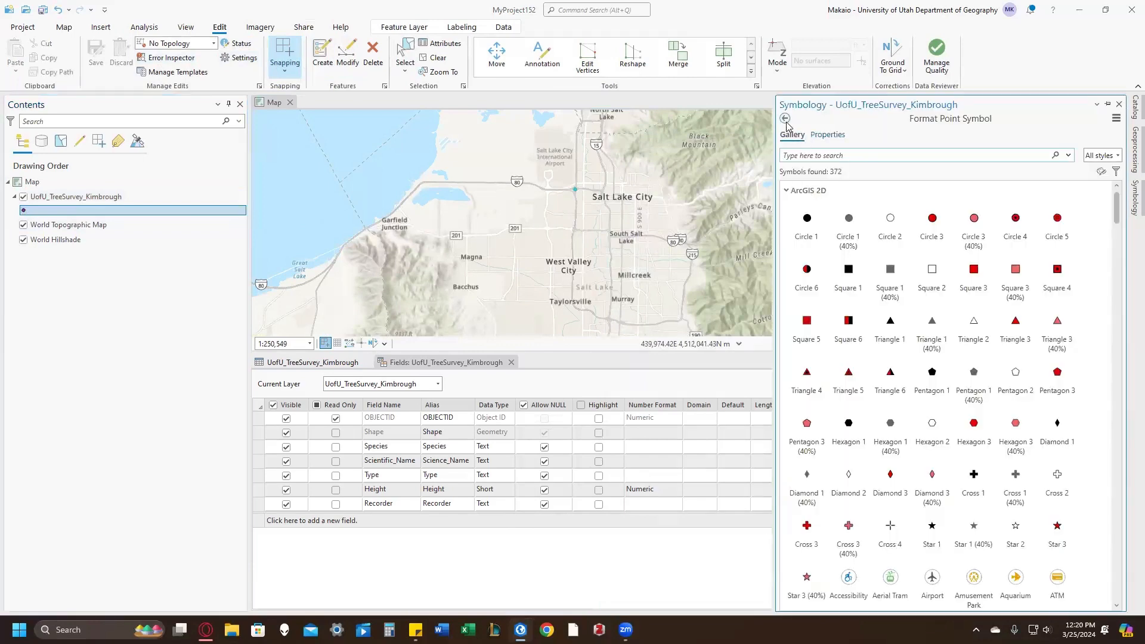
{"action": "left_click", "coordinate": [785, 118]}
{"action": "left_click", "coordinate": [836, 182]}
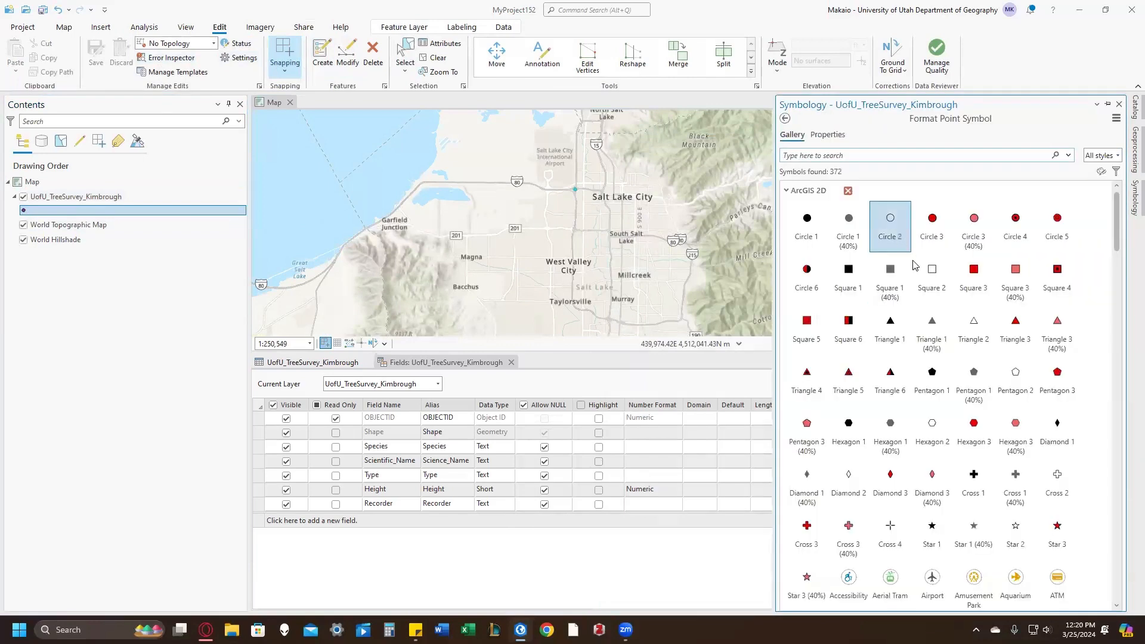
{"action": "scroll", "coordinate": [871, 269], "scroll_direction": "down", "scroll_amount": 5}
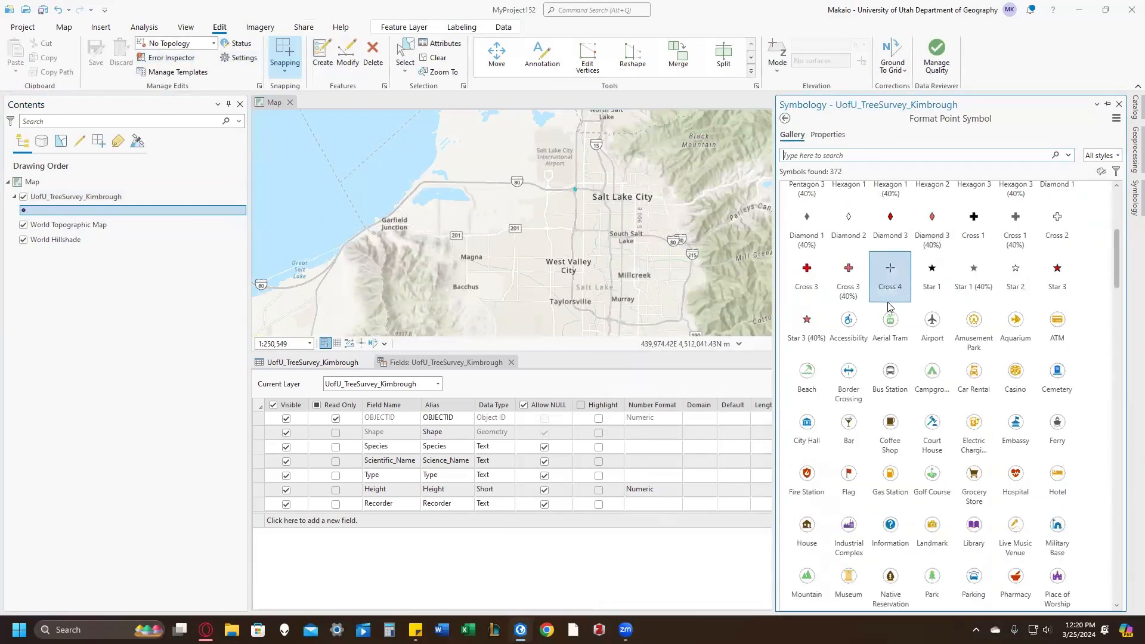
{"action": "left_click", "coordinate": [847, 155]}
{"action": "type", "text": "tree"}
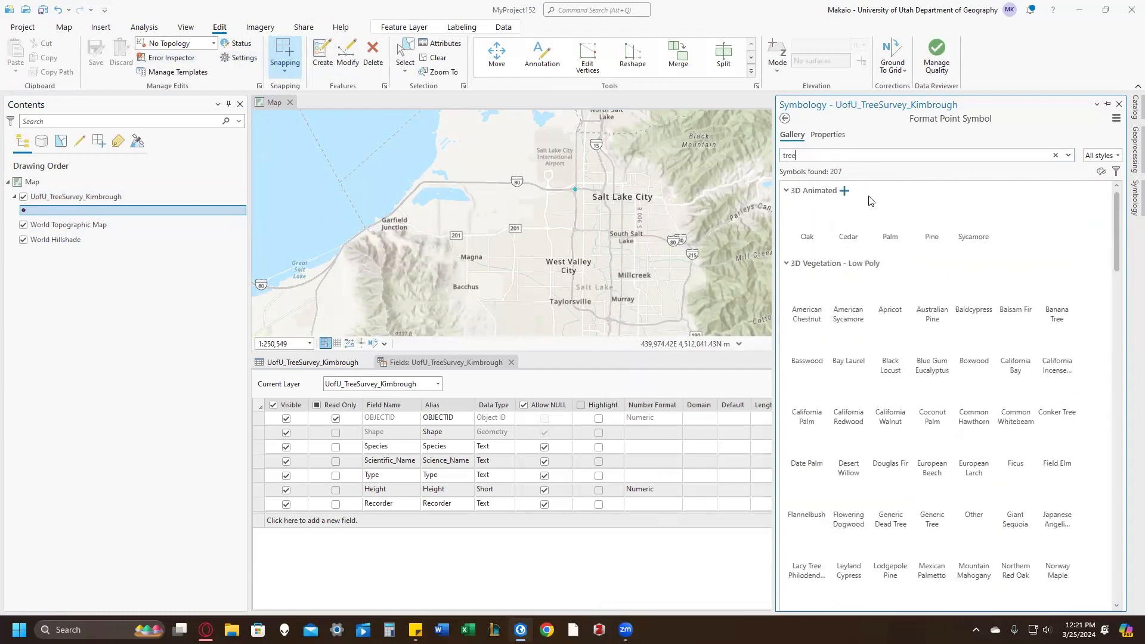
{"action": "left_click", "coordinate": [973, 226]}
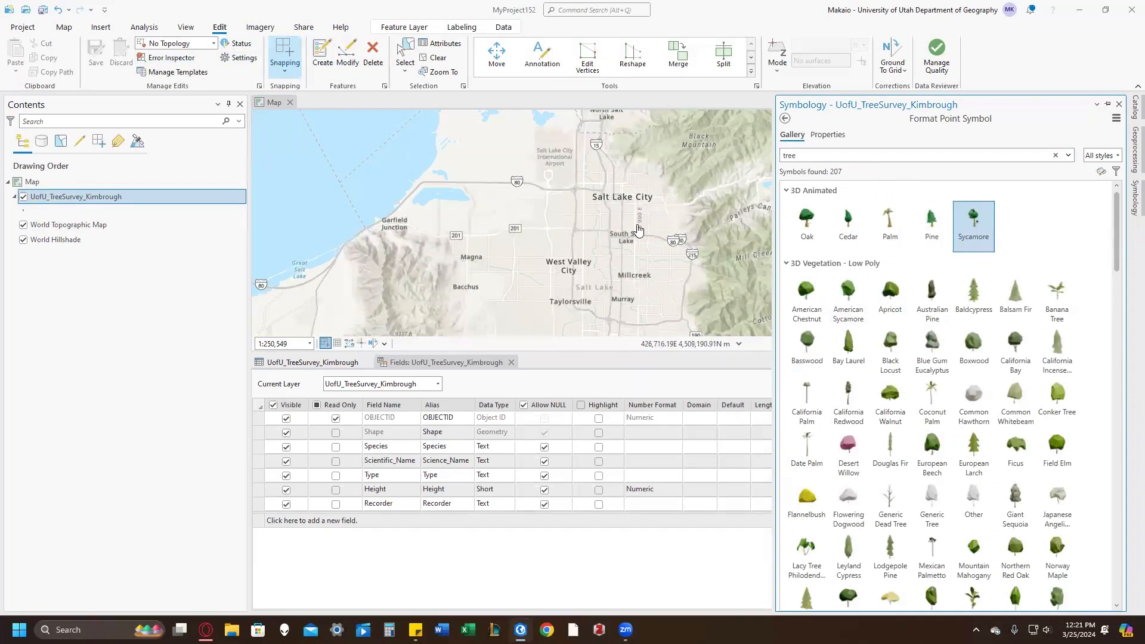
Step: Set the size of the tree survey layer's Sycamore symbol to 12 pt and apply it
{"action": "left_click_drag", "start_coordinate": [697, 233], "coordinate": [668, 229]}
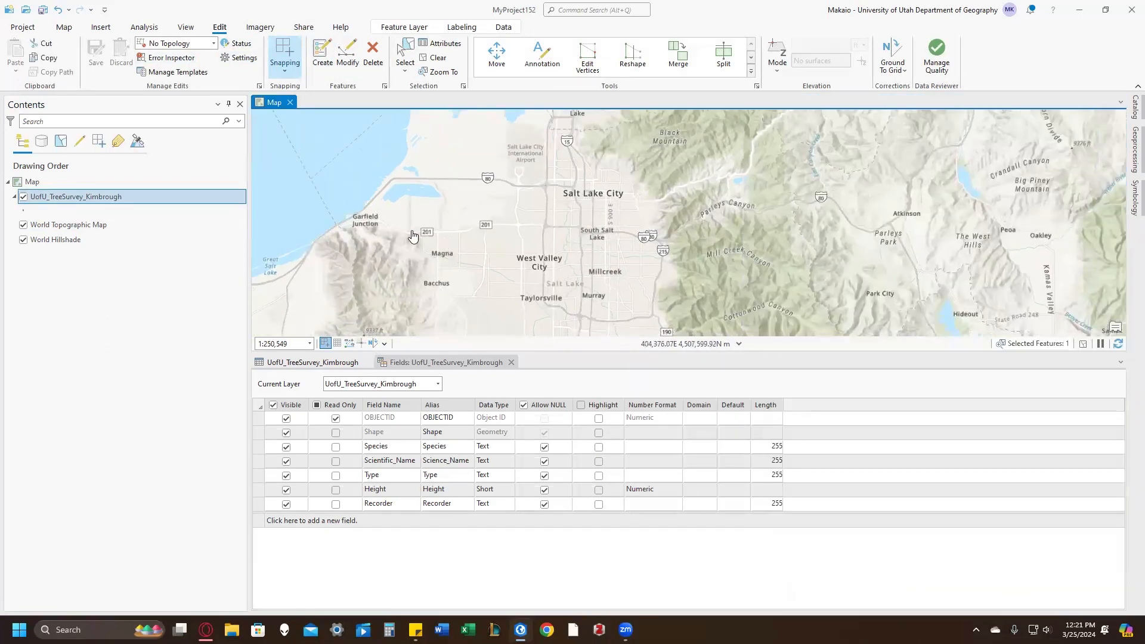
{"action": "left_click", "coordinate": [23, 212]}
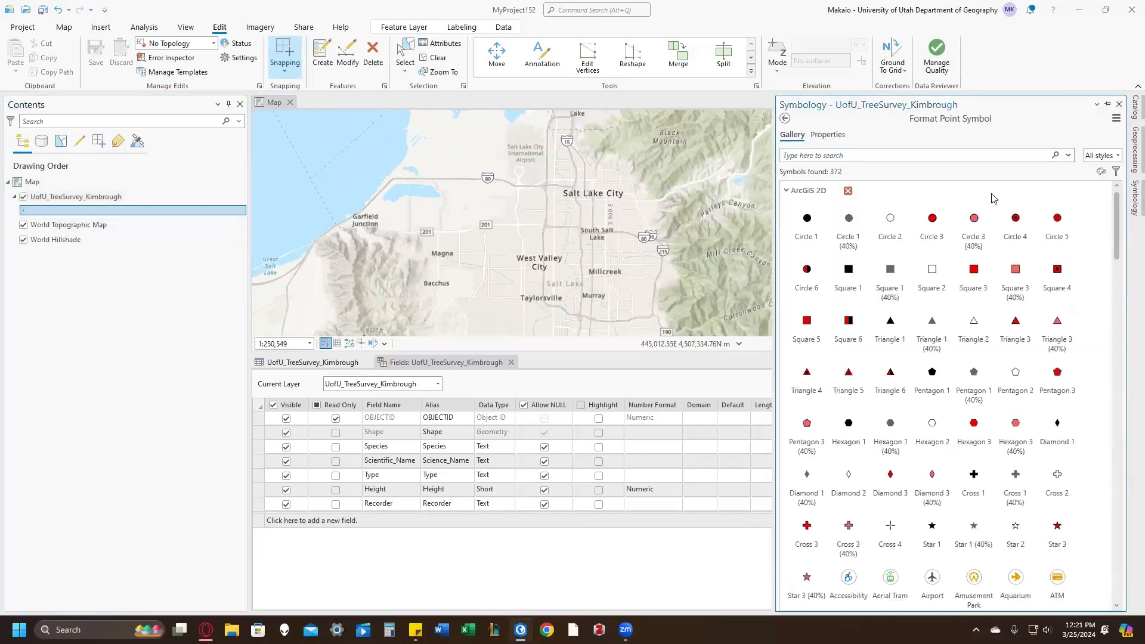
{"action": "left_click", "coordinate": [821, 136]}
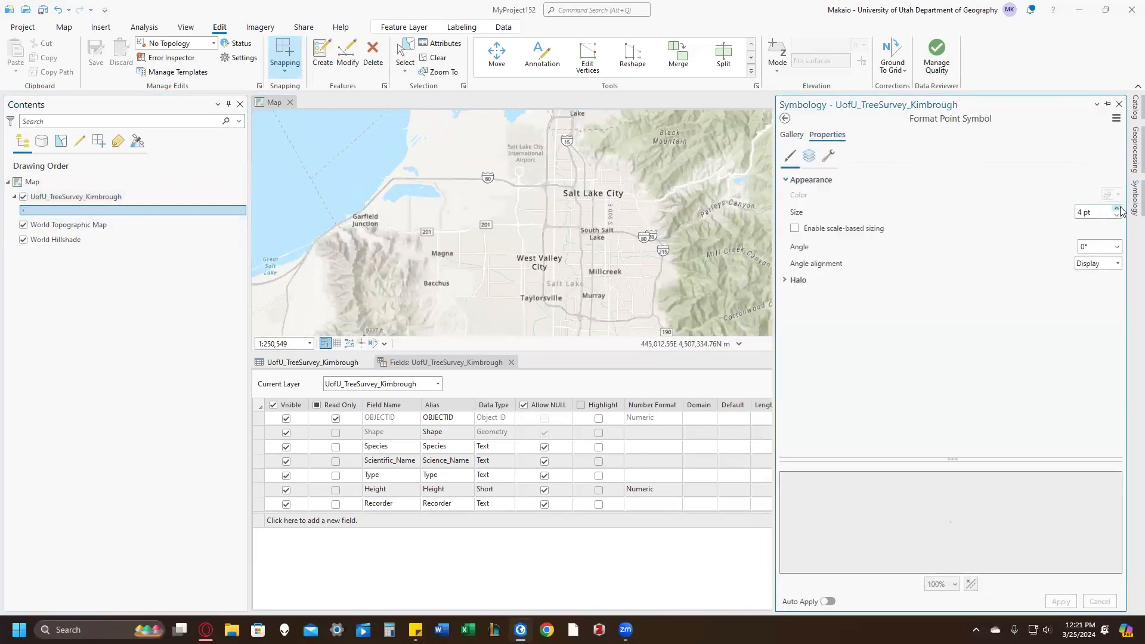
{"action": "left_click", "coordinate": [1118, 208]}
{"action": "left_click", "coordinate": [1116, 209]}
{"action": "left_click", "coordinate": [1117, 209]}
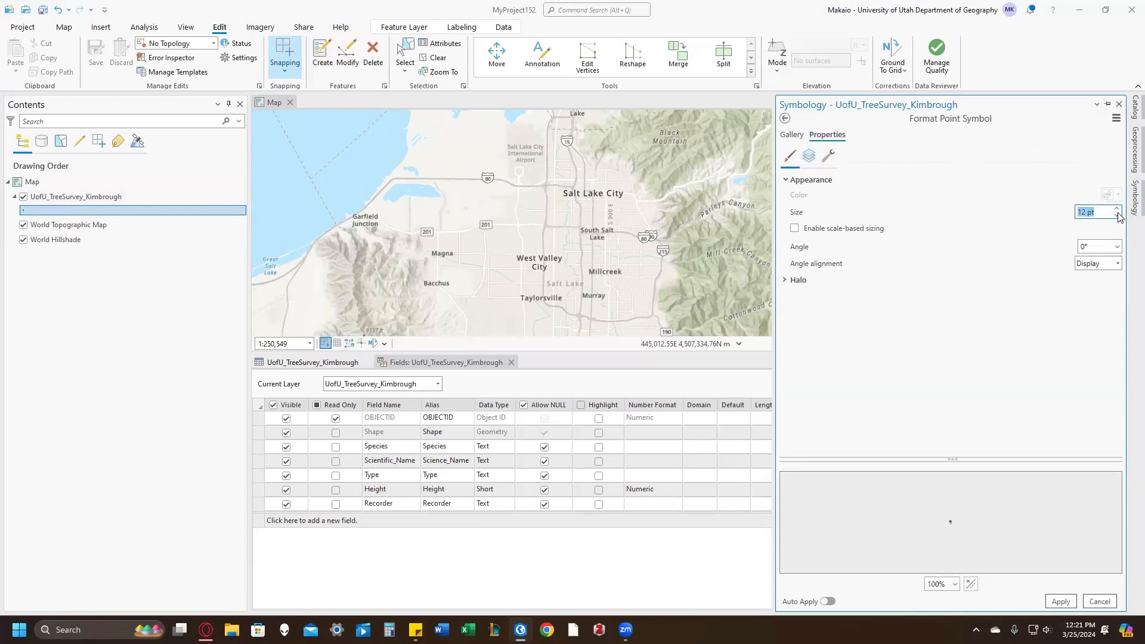
{"action": "left_click", "coordinate": [1061, 602]}
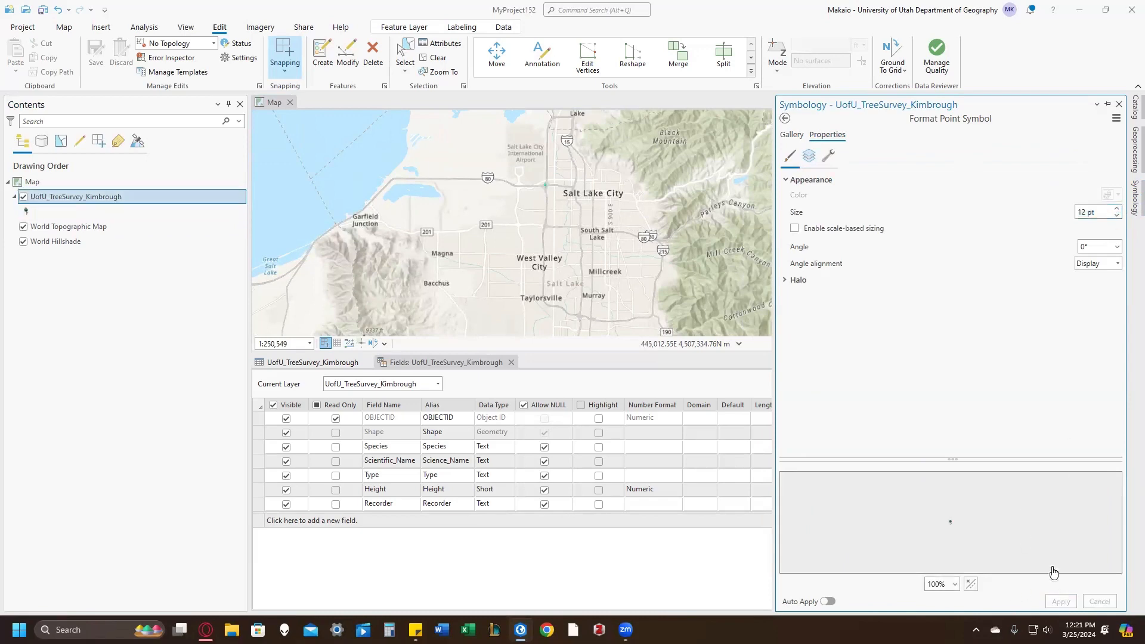
Step: Enlarge the tree survey layer's Sycamore symbol to 46 pt and apply the change
{"action": "scroll", "coordinate": [546, 192], "scroll_direction": "up", "scroll_amount": 5}
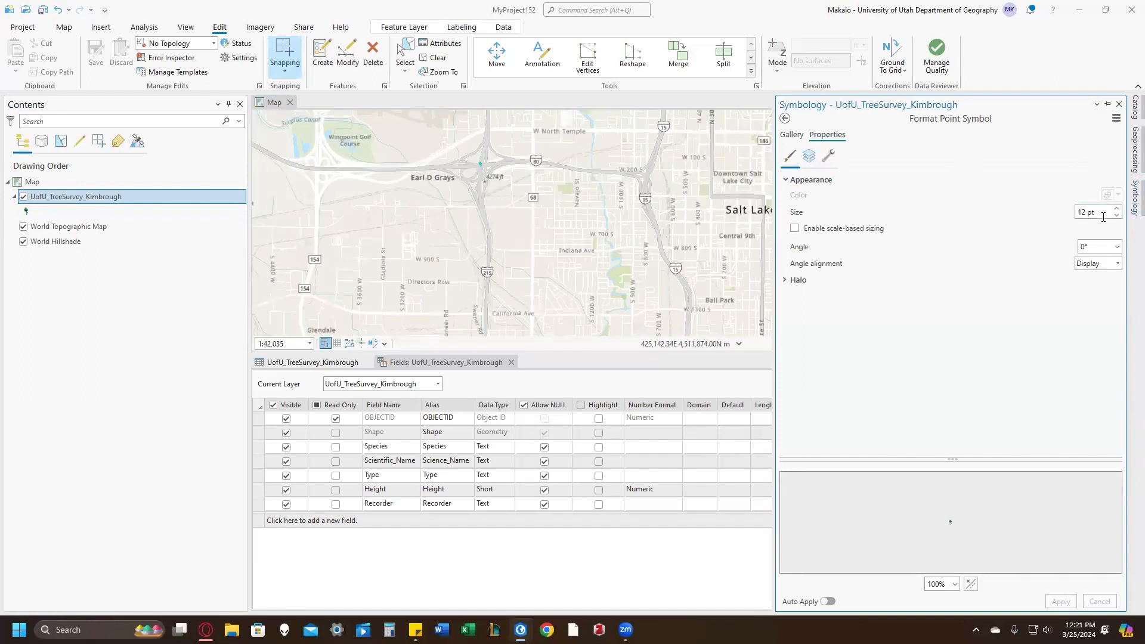
{"action": "left_click_drag", "start_coordinate": [1104, 213], "coordinate": [1000, 218]}
{"action": "type", "text": "46"}
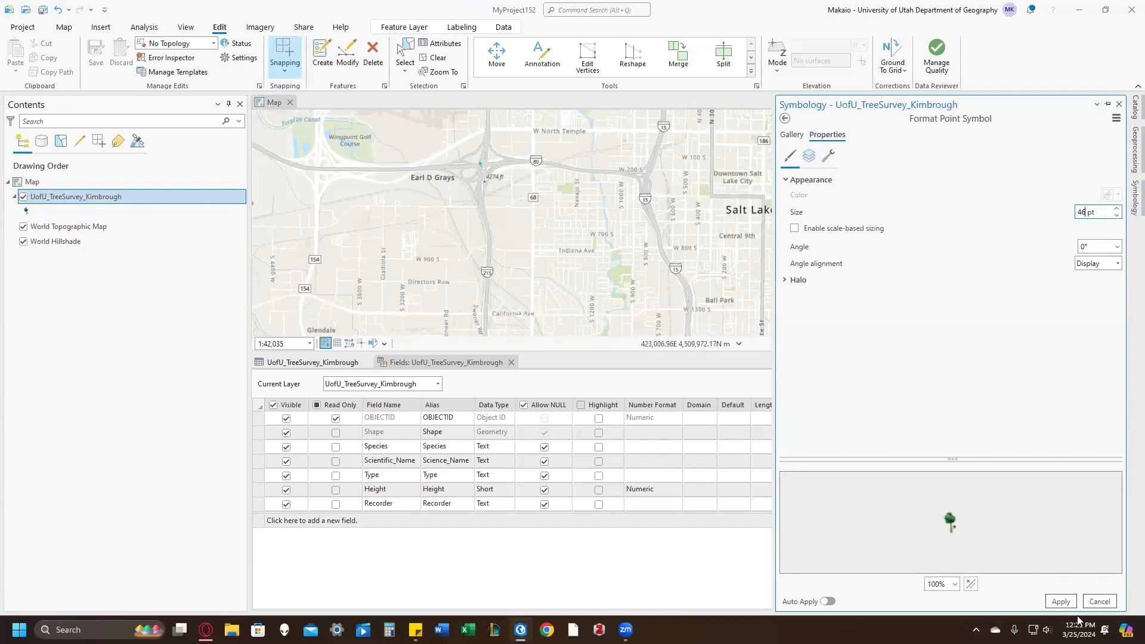
{"action": "left_click", "coordinate": [1061, 602]}
{"action": "scroll", "coordinate": [509, 215], "scroll_direction": "down", "scroll_amount": 3}
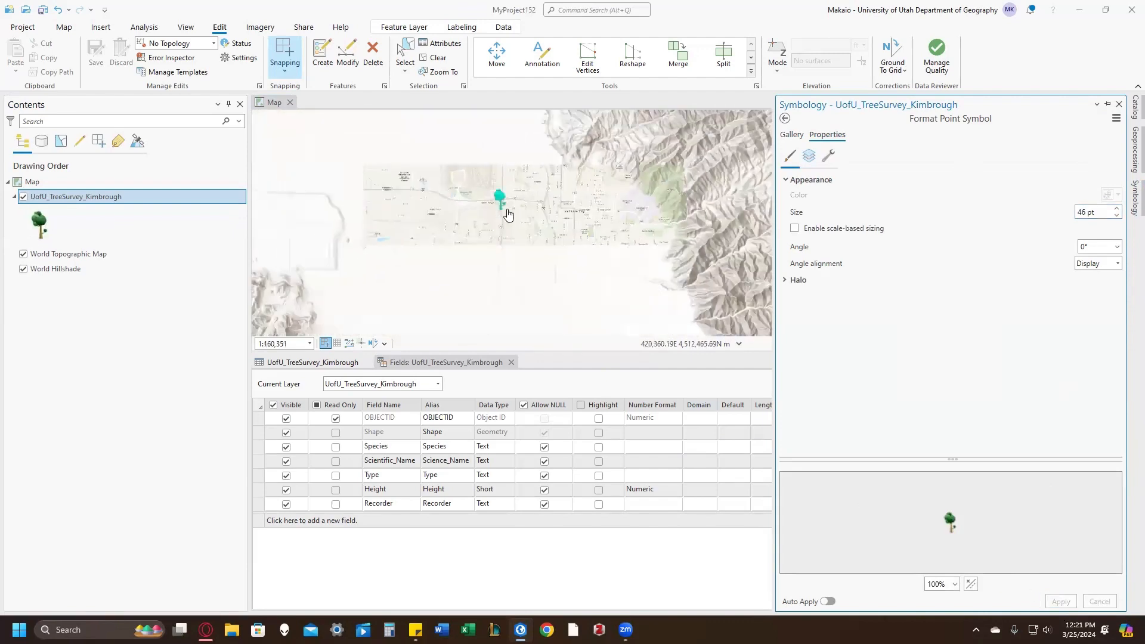
{"action": "scroll", "coordinate": [505, 232], "scroll_direction": "down", "scroll_amount": 2}
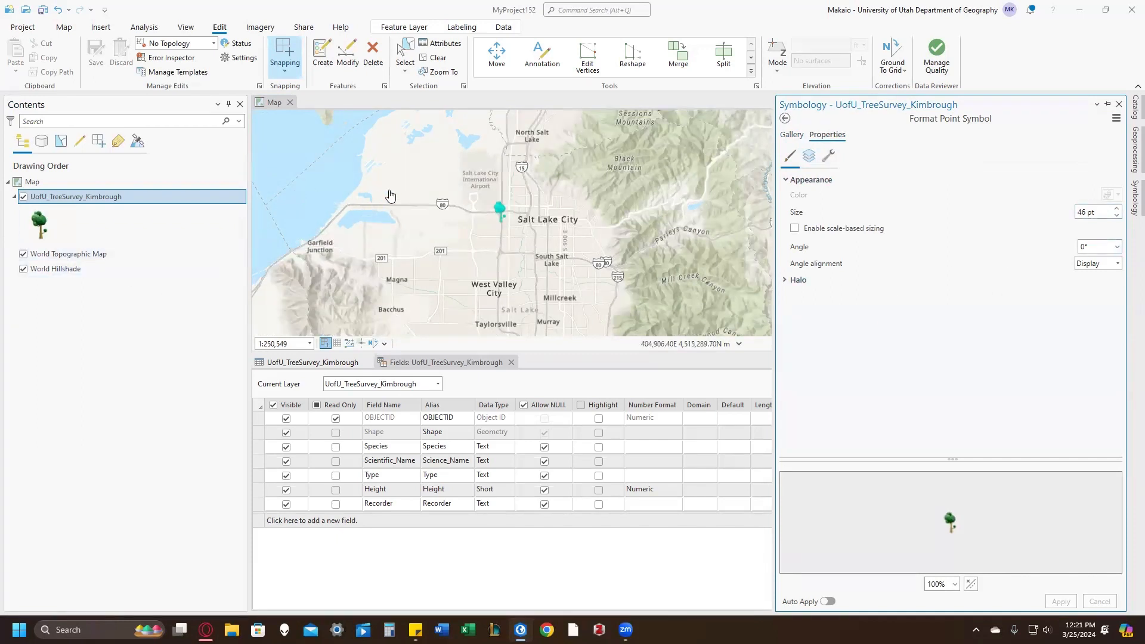
{"action": "left_click_drag", "start_coordinate": [561, 195], "coordinate": [540, 194]}
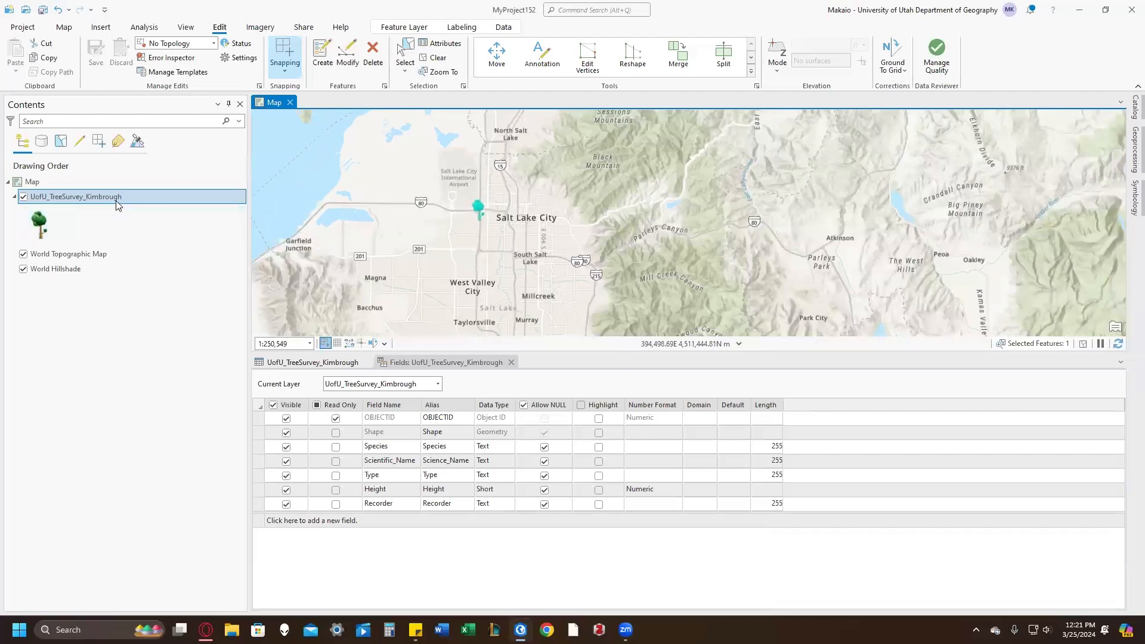
Step: Review the coded values of the Height and Type domains in the MyProject152.gdb geodatabase
{"action": "left_click", "coordinate": [1135, 108]}
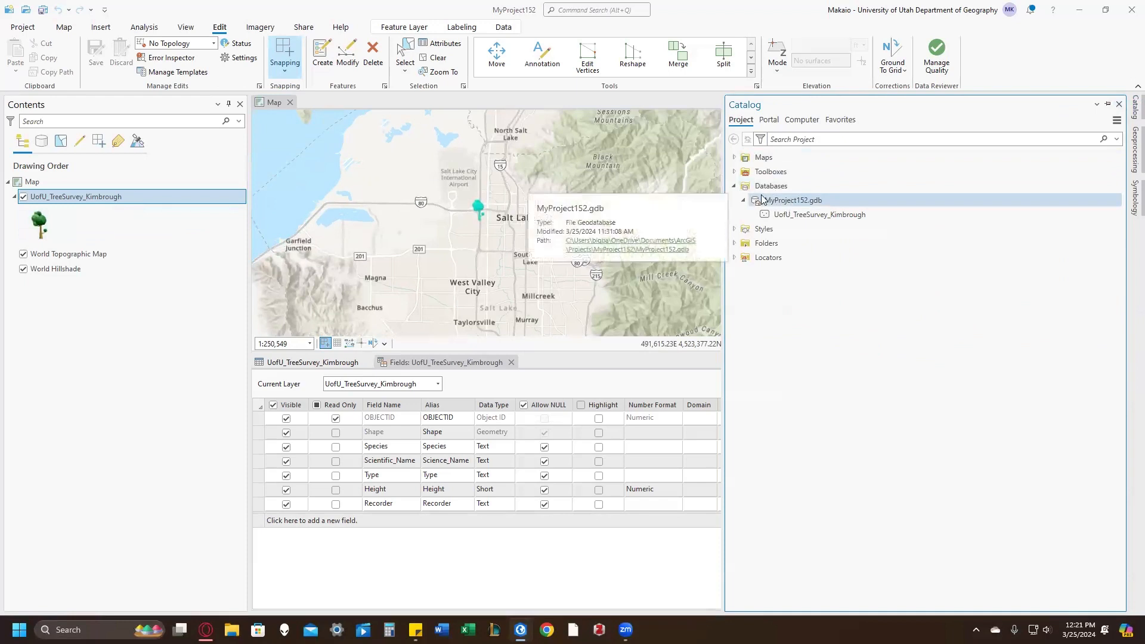
{"action": "right_click", "coordinate": [785, 203]}
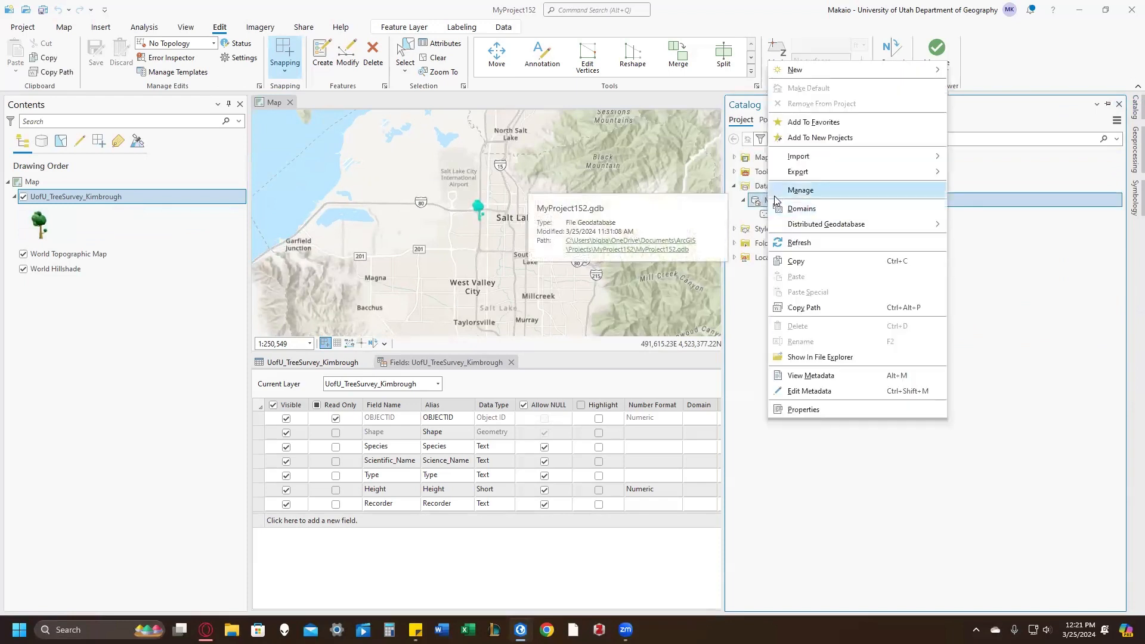
{"action": "left_click", "coordinate": [819, 207]}
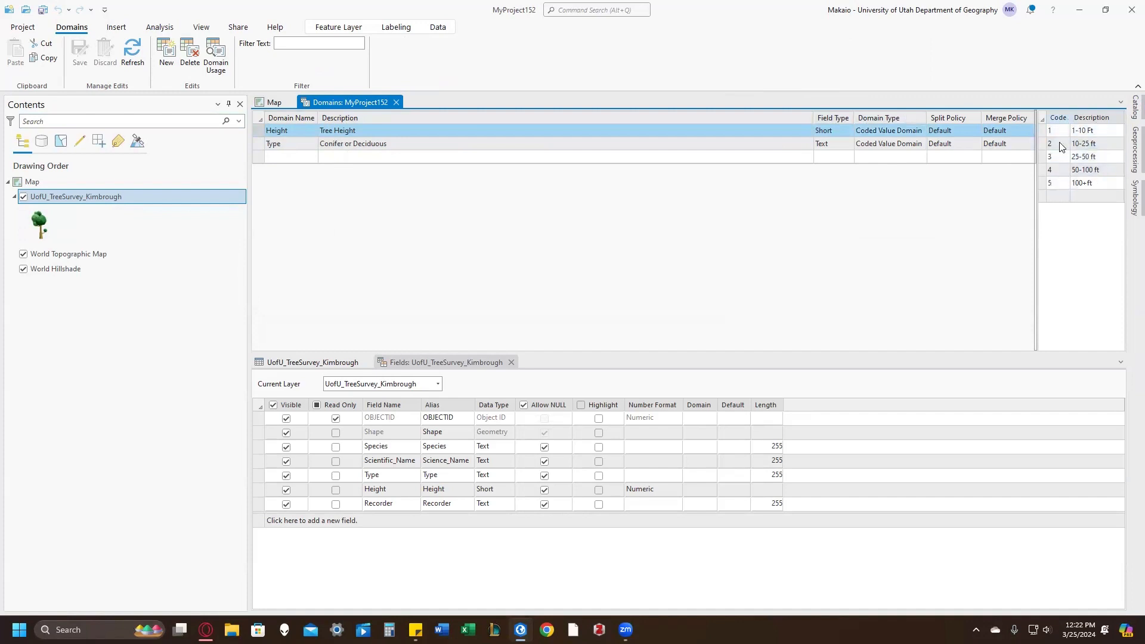
{"action": "left_click", "coordinate": [315, 145]}
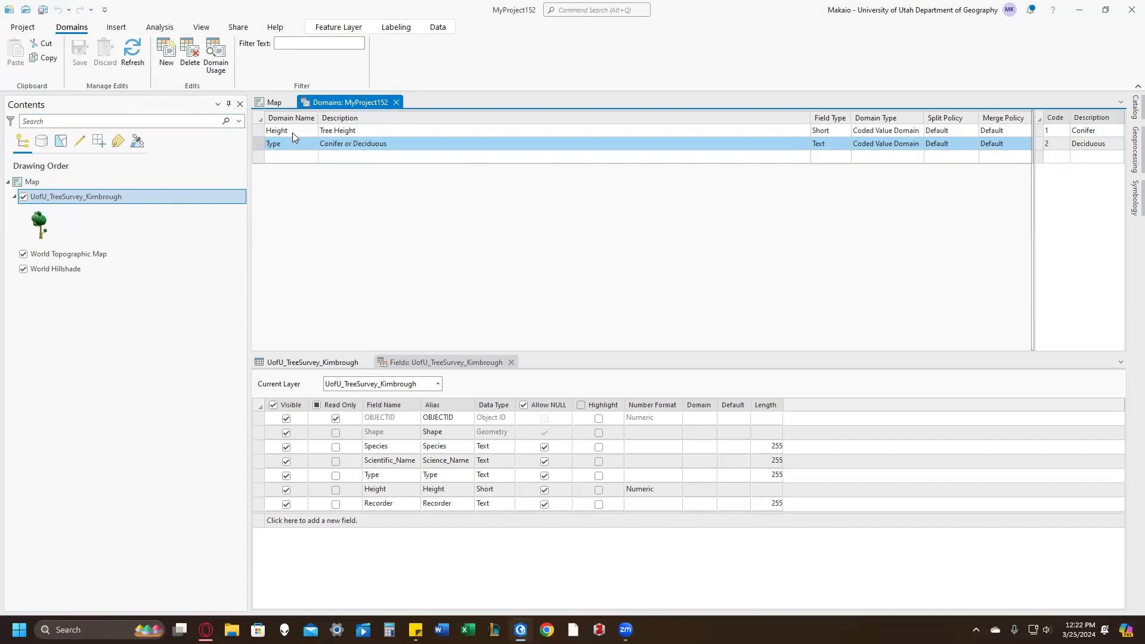
{"action": "left_click", "coordinate": [396, 103]}
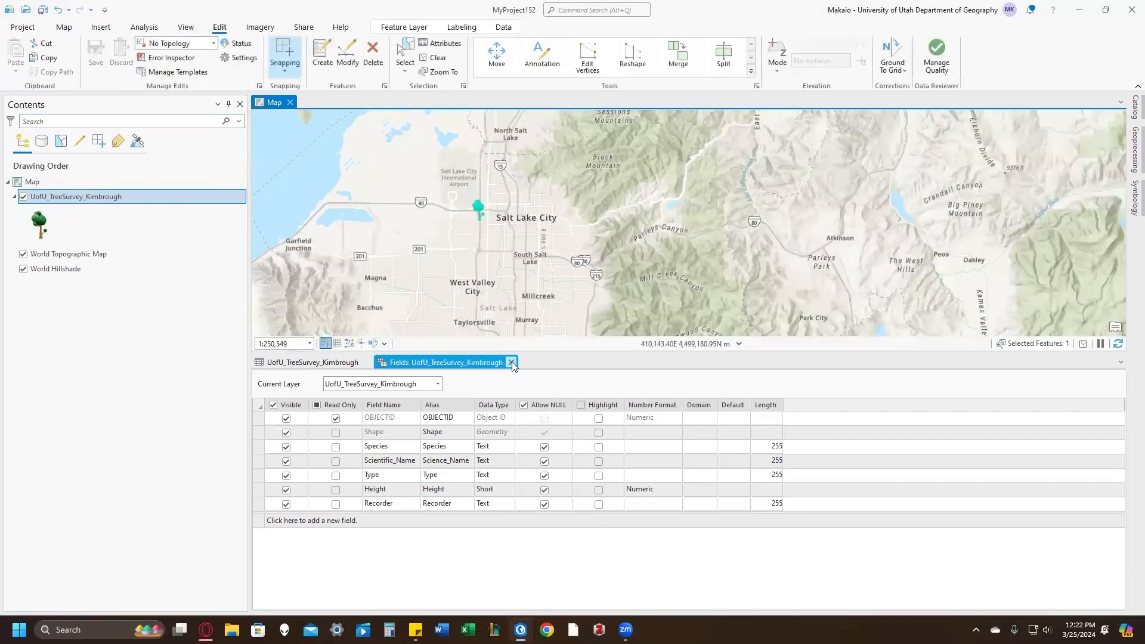
Step: Add a field with default settings to the tree survey layer, assign the Type and Height domains to their matching fields, and save
{"action": "left_click", "coordinate": [511, 363]}
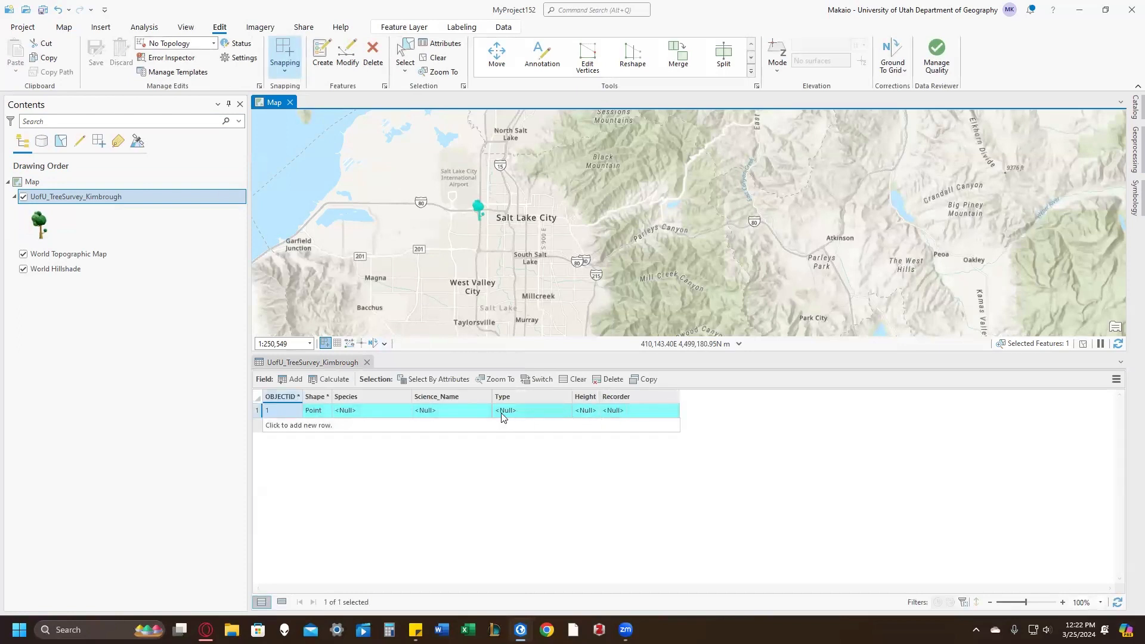
{"action": "mouse_move", "coordinate": [437, 399]}
{"action": "left_click", "coordinate": [292, 379]}
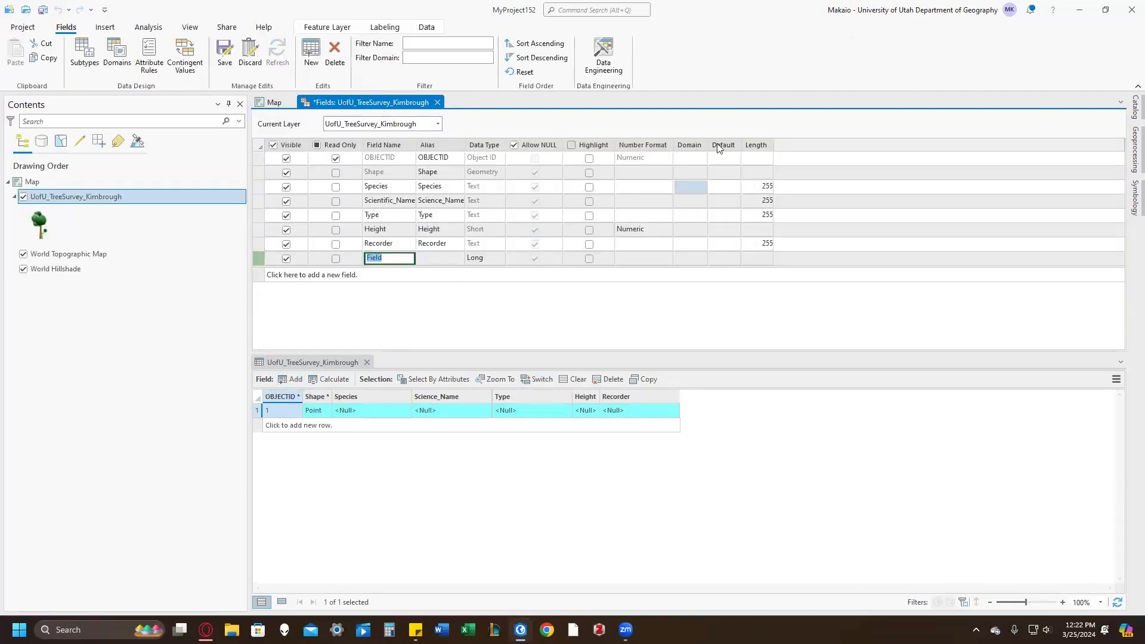
{"action": "left_click", "coordinate": [685, 216]}
{"action": "left_click", "coordinate": [695, 247]}
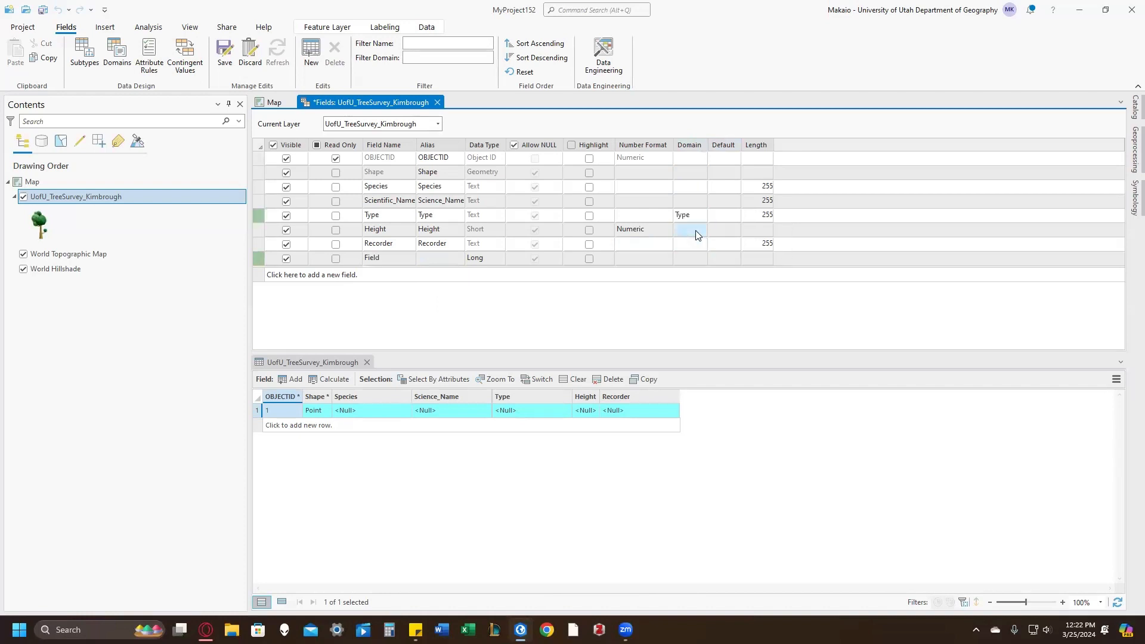
{"action": "left_click", "coordinate": [696, 234]}
{"action": "left_click", "coordinate": [689, 276]}
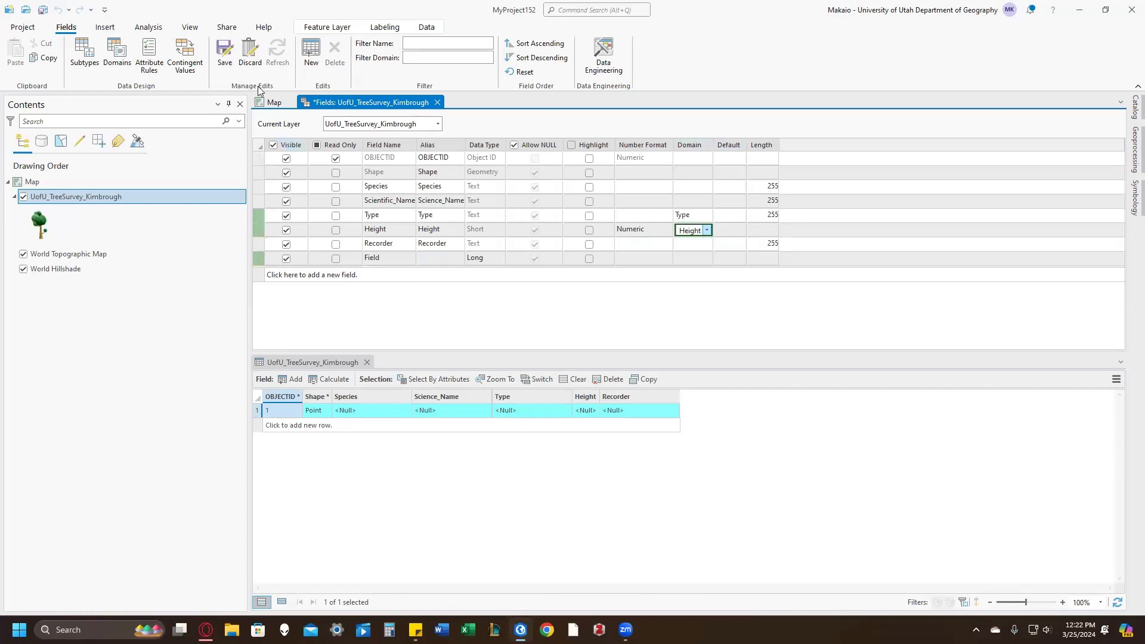
{"action": "left_click", "coordinate": [225, 53]}
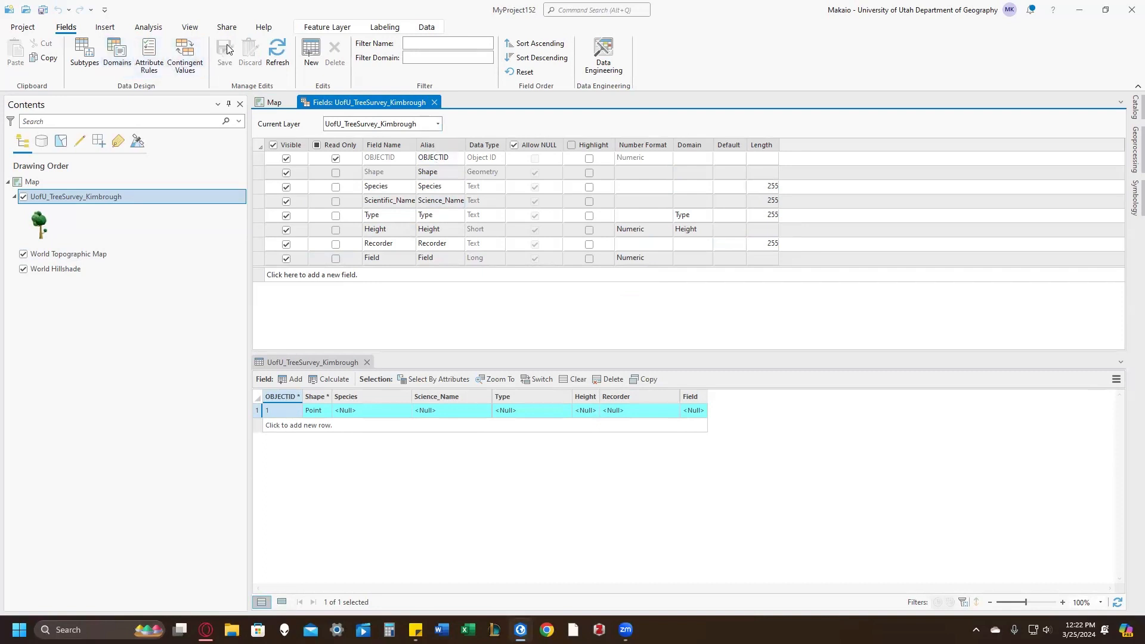
{"action": "left_click", "coordinate": [435, 103]}
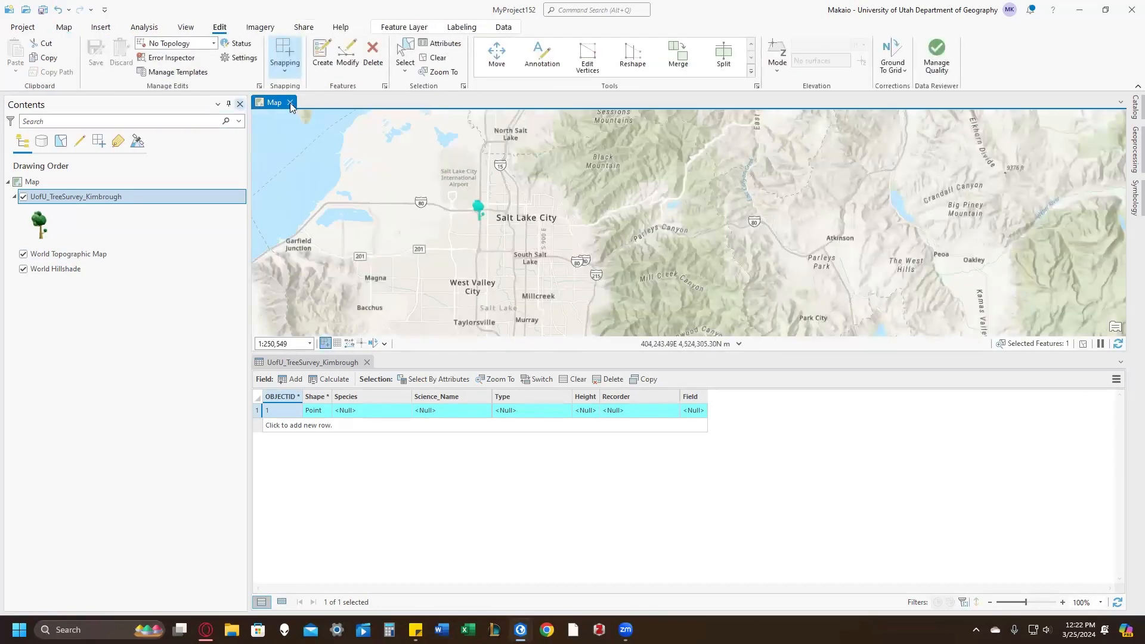
Step: Create a second tree survey point just east of the University of Utah label on the map
{"action": "left_click", "coordinate": [322, 53]}
{"action": "left_click", "coordinate": [716, 205]}
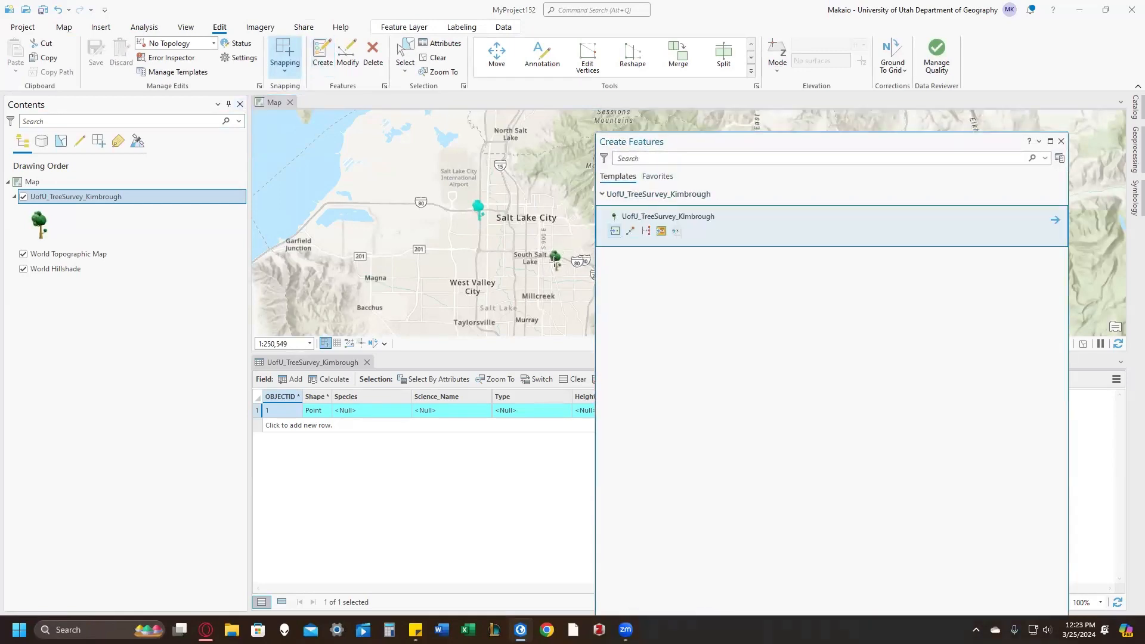
{"action": "left_click_drag", "start_coordinate": [537, 266], "coordinate": [450, 262]}
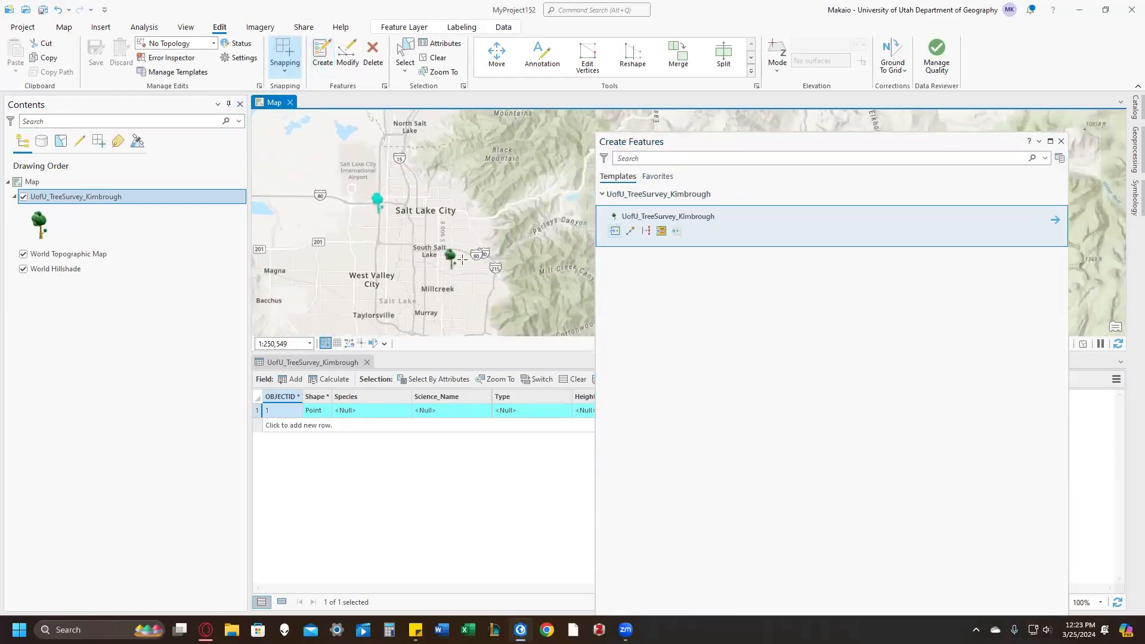
{"action": "scroll", "coordinate": [513, 239], "scroll_direction": "up", "scroll_amount": 4}
{"action": "scroll", "coordinate": [517, 216], "scroll_direction": "up", "scroll_amount": 3}
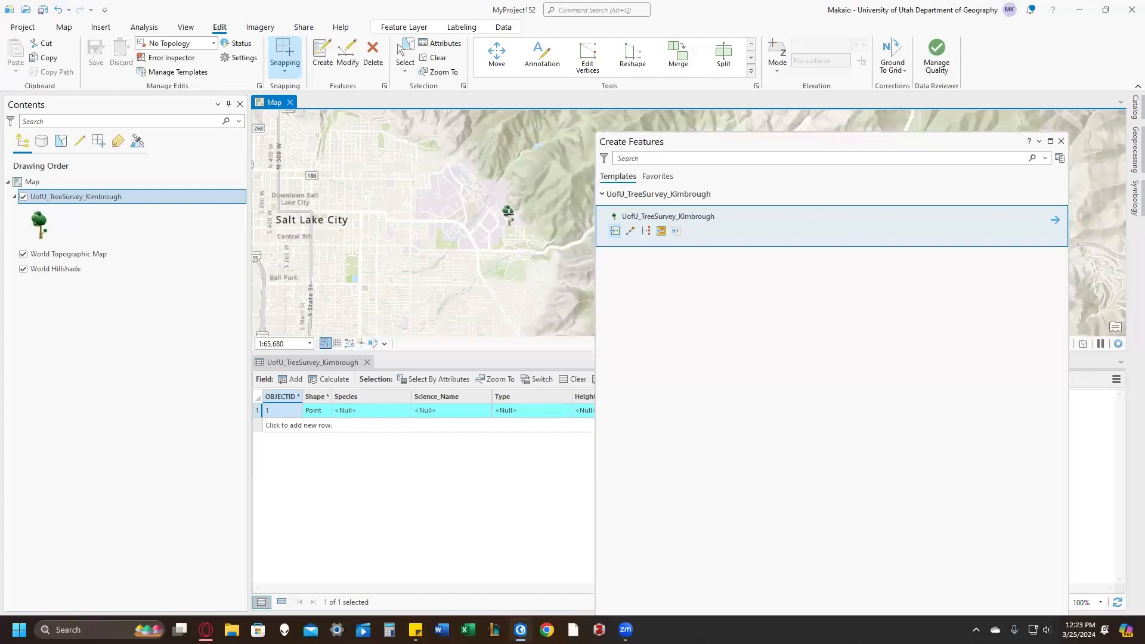
{"action": "left_click", "coordinate": [498, 218]}
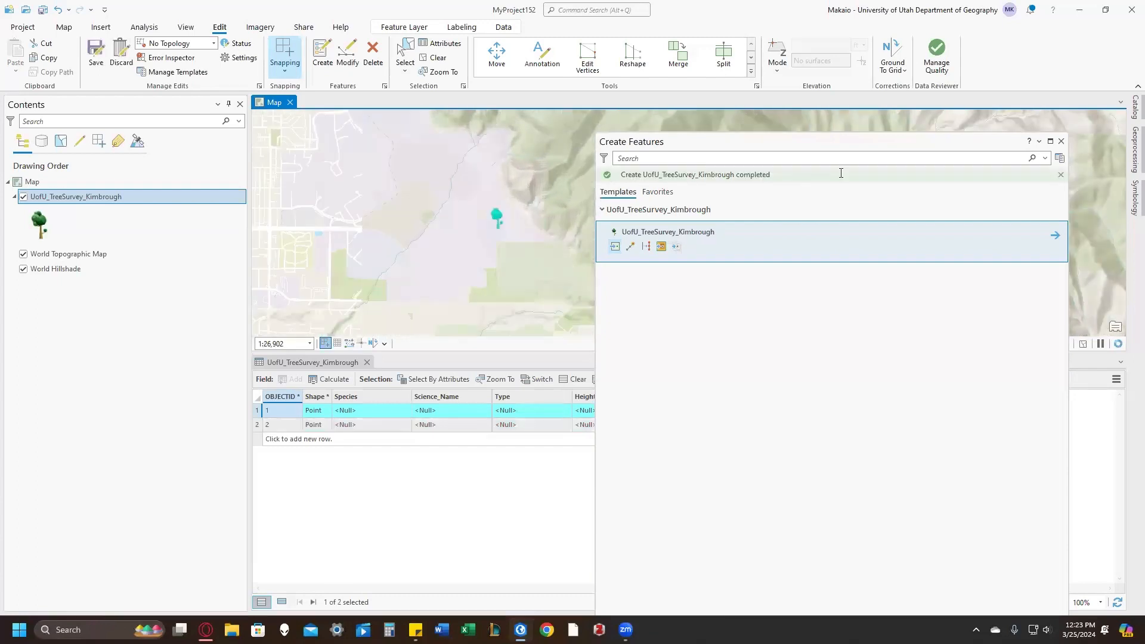
{"action": "left_click", "coordinate": [1061, 141]}
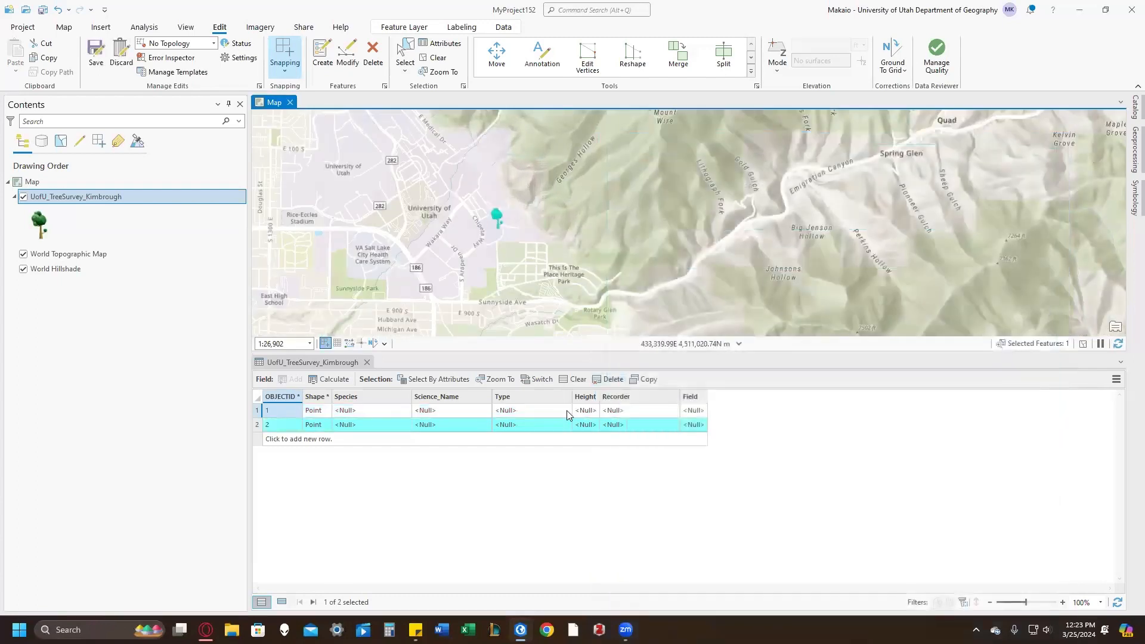
Step: Check the domain choices for the second tree point's Type and Height fields, and save all edits
{"action": "double_click", "coordinate": [508, 425]}
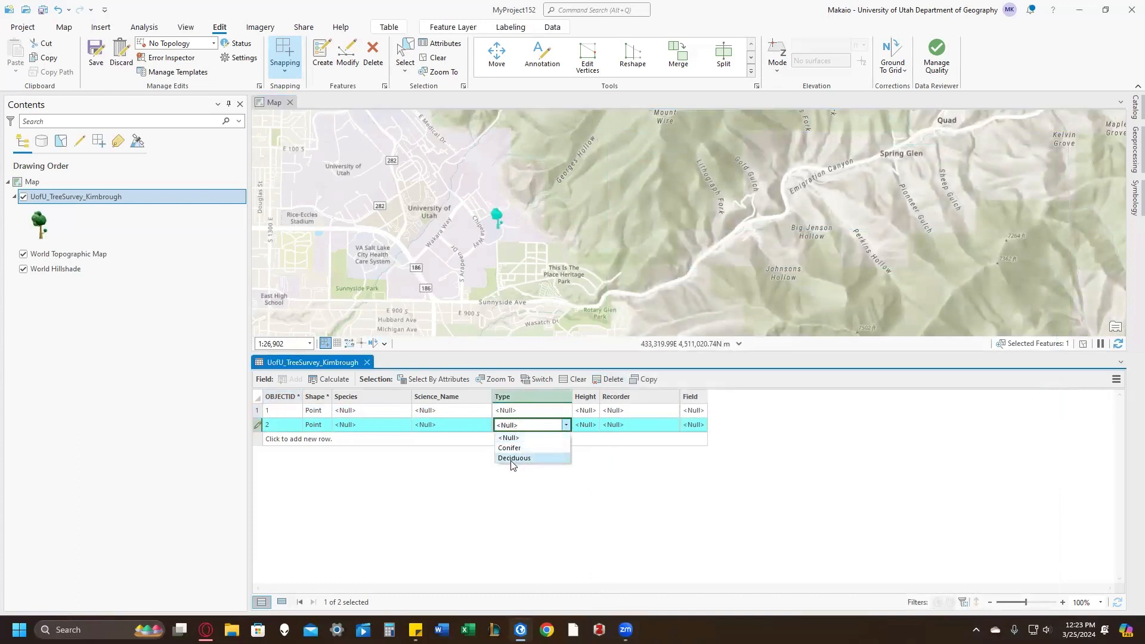
{"action": "left_click", "coordinate": [469, 429]}
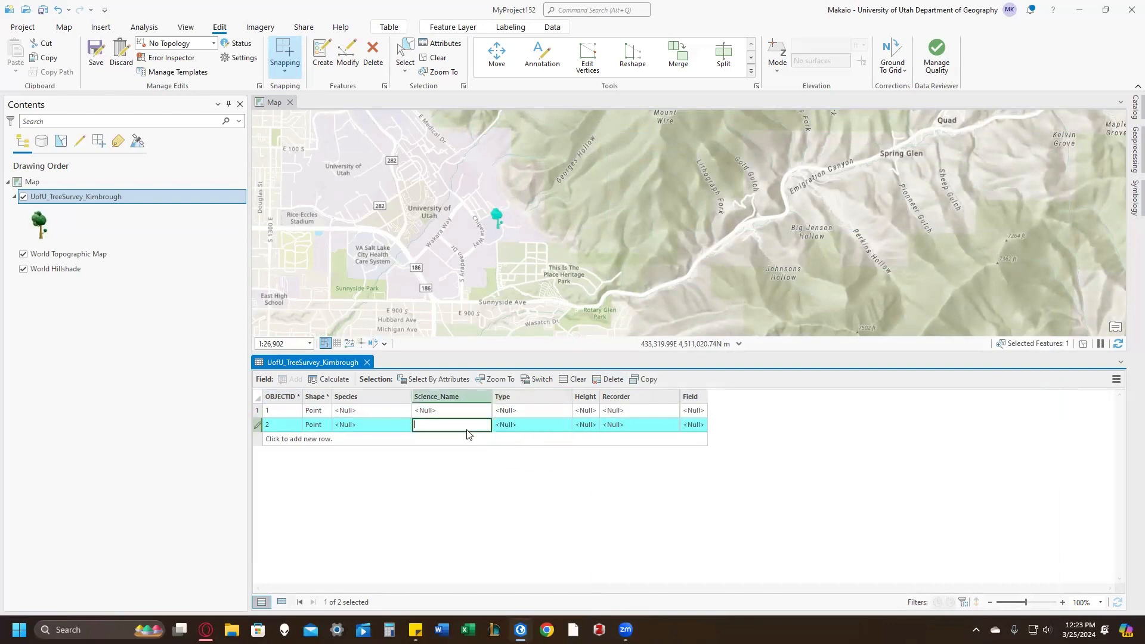
{"action": "left_click", "coordinate": [583, 427]}
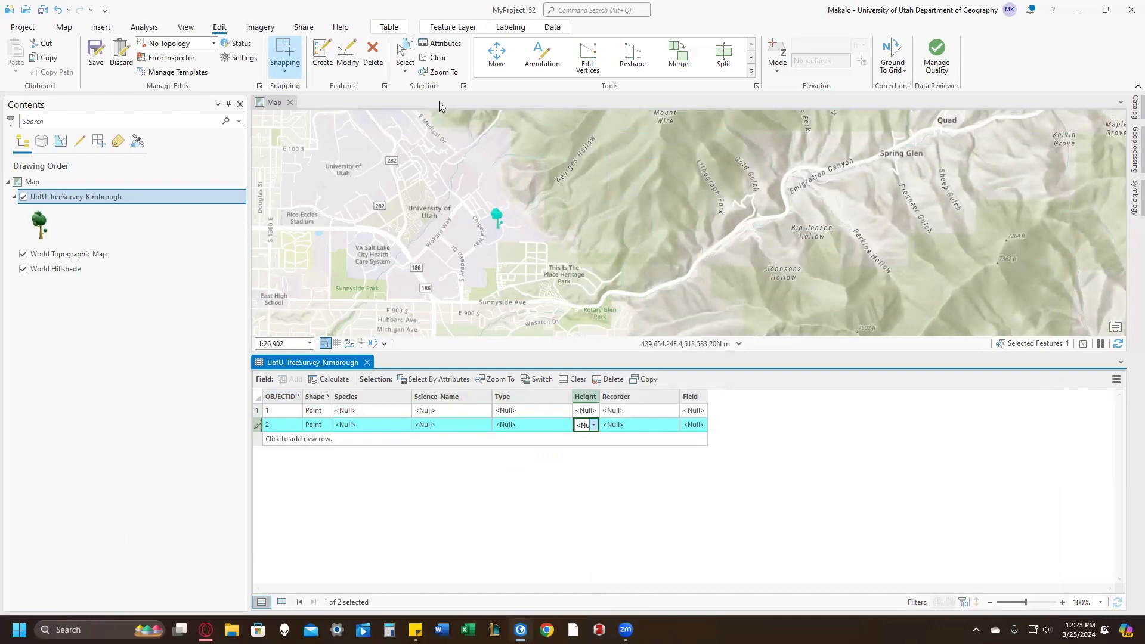
{"action": "left_click", "coordinate": [97, 52]}
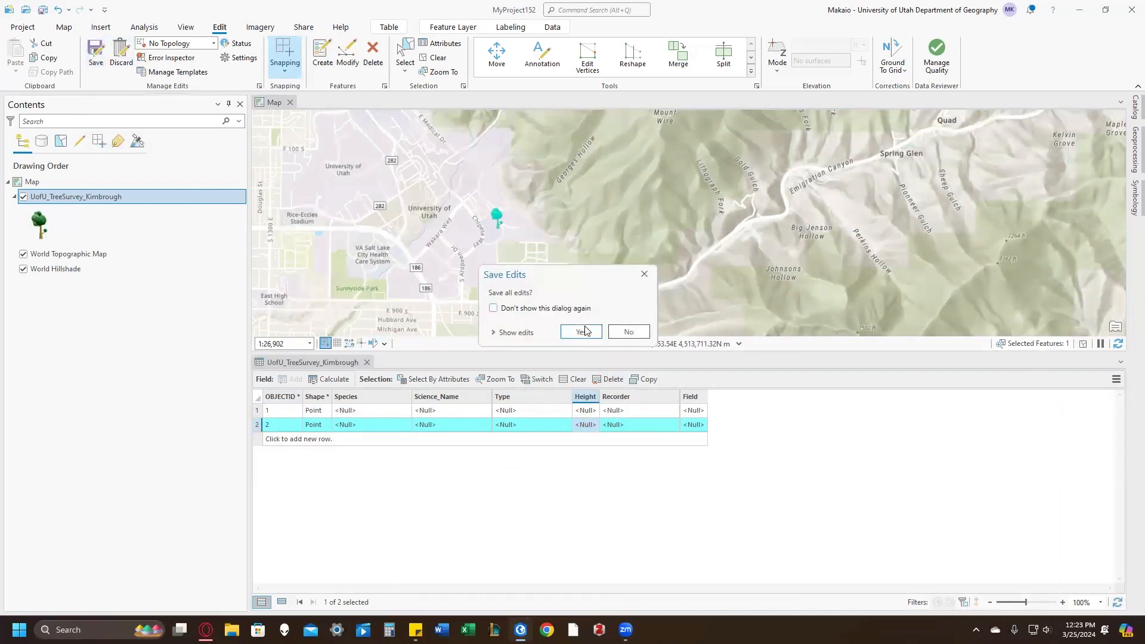
{"action": "left_click", "coordinate": [582, 330]}
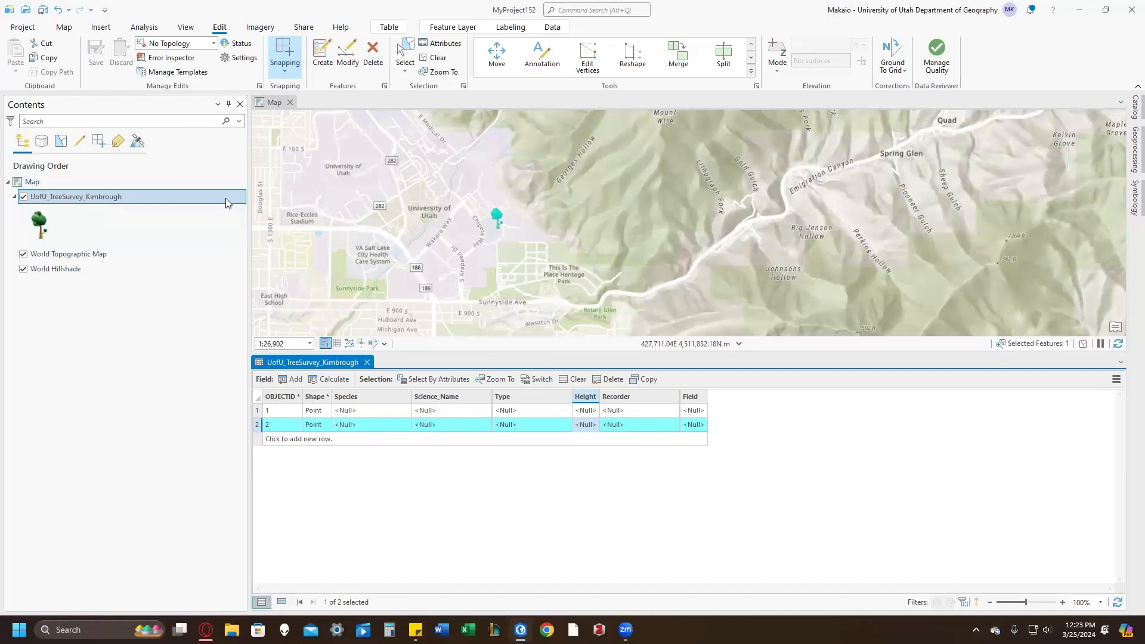
Step: Hide the World Topographic Map and World Hillshade layers, and start sharing the map as a web layer
{"action": "left_click", "coordinate": [23, 254]}
{"action": "left_click", "coordinate": [23, 269]}
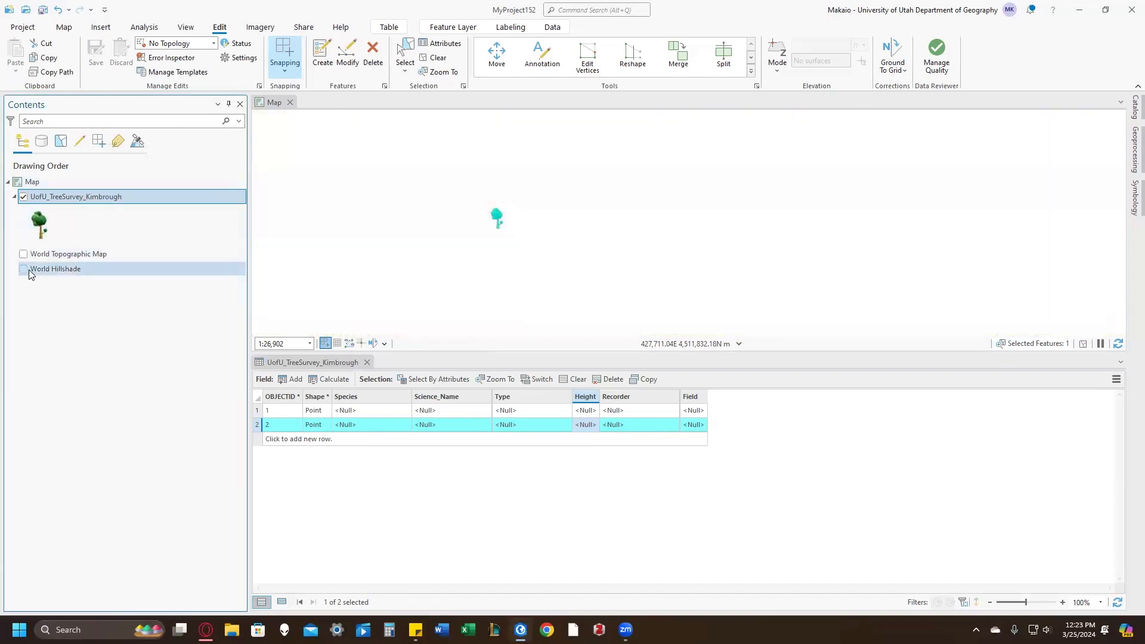
{"action": "left_click", "coordinate": [305, 27]}
{"action": "left_click", "coordinate": [227, 49]}
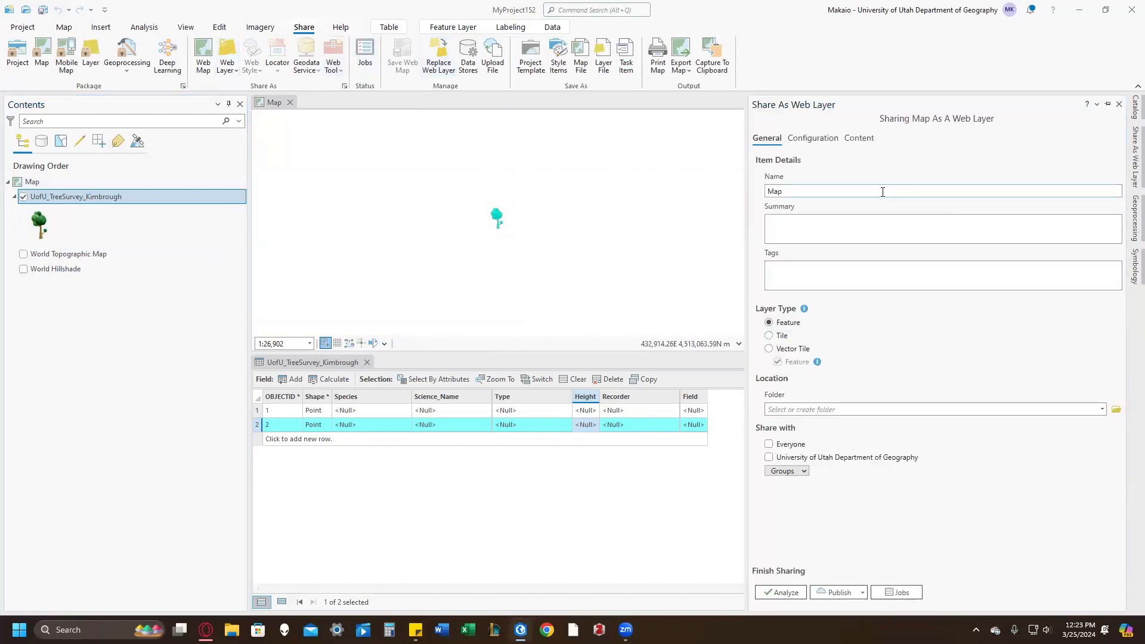
Step: Name the web layer "University of Utah Tree Survey" followed by the author's surname
{"action": "double_click", "coordinate": [878, 193]}
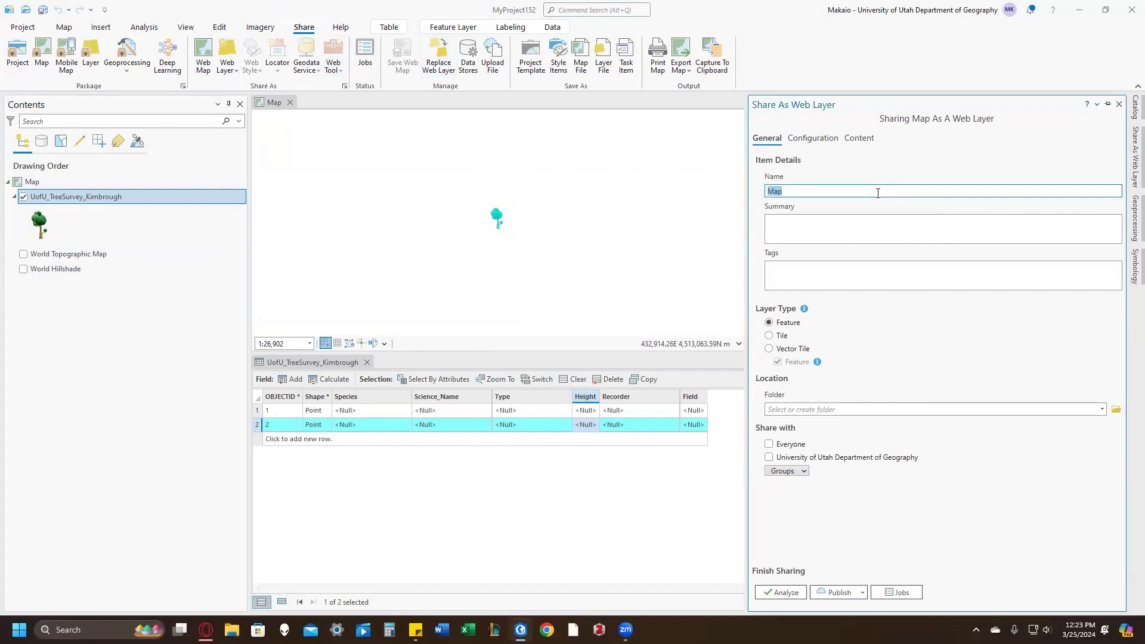
{"action": "key", "text": "BackSpace"}
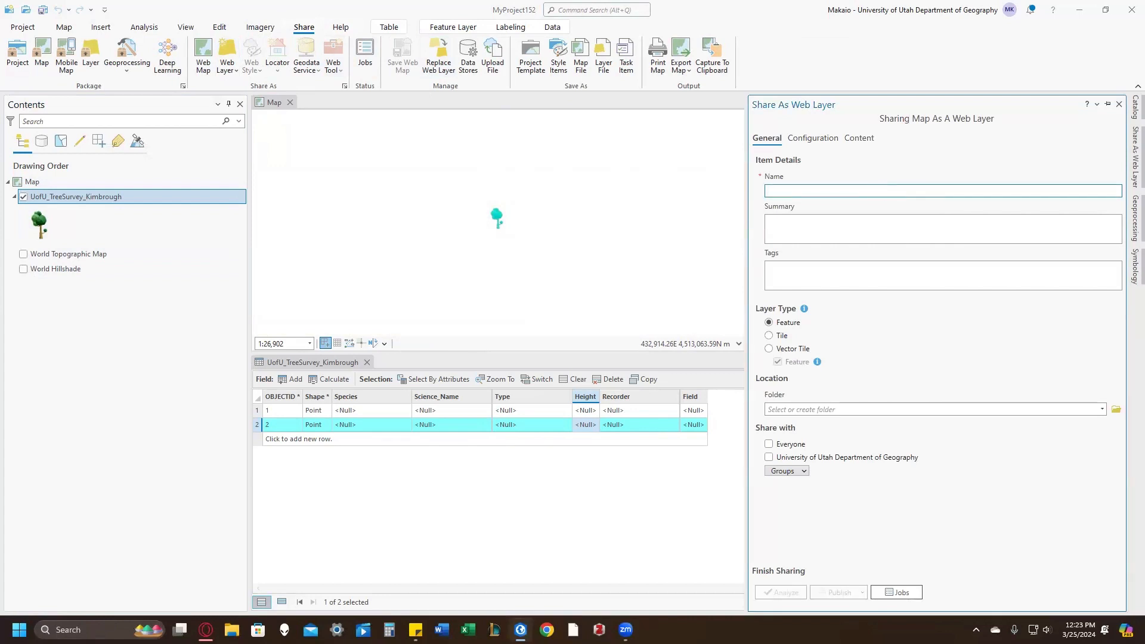
{"action": "type", "text": "U"}
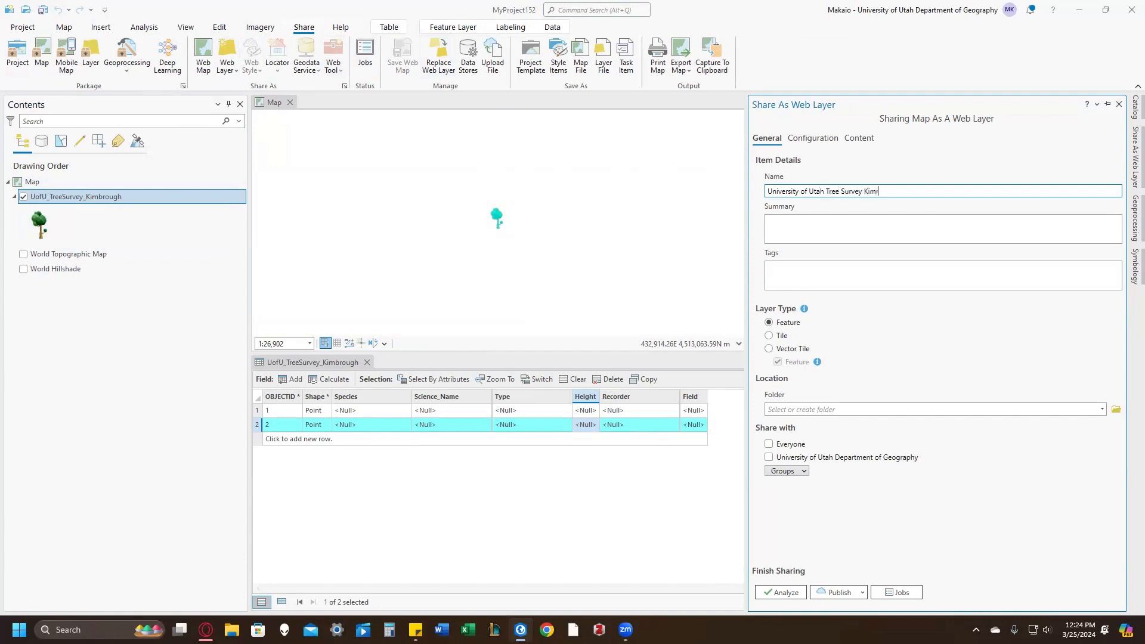
{"action": "type", "text": "gh"}
Step: Enter the summary "This is for the advanced methods course" and the tags "TREES" and "And more trees" for the web layer
{"action": "key", "text": "Tab"}
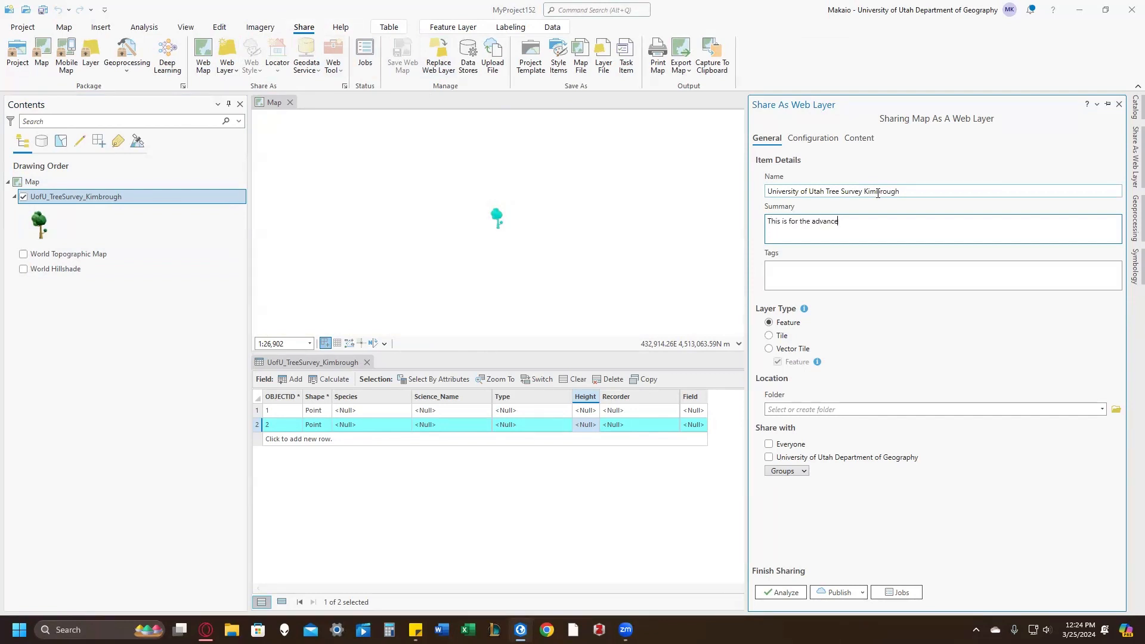
{"action": "type", "text": "se"}
{"action": "key", "text": "Tab"}
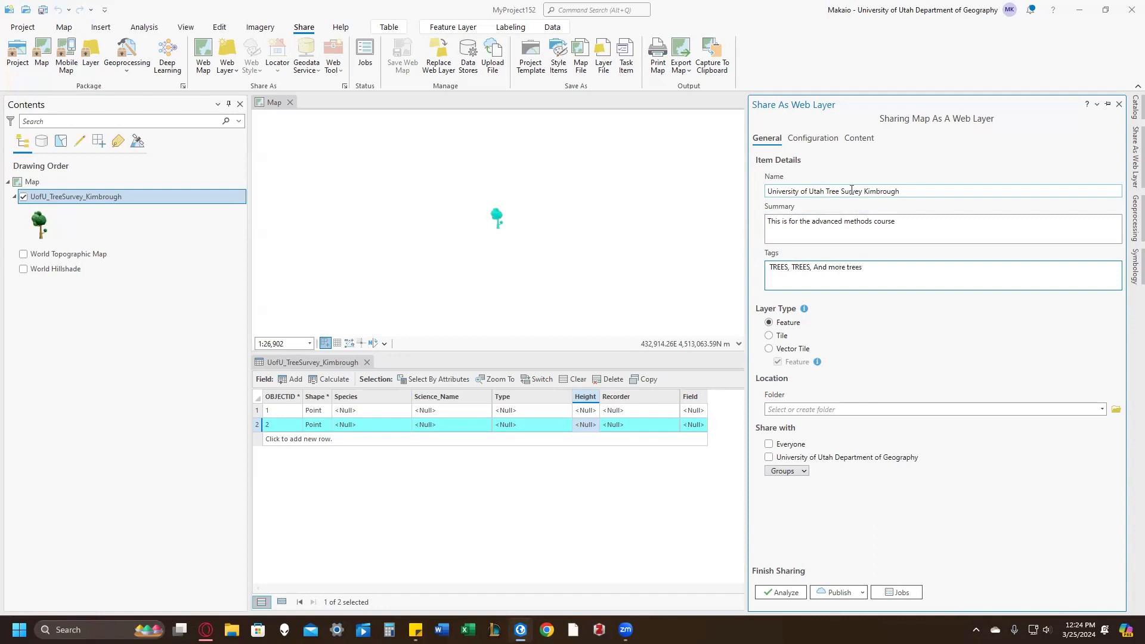
{"action": "left_click", "coordinate": [880, 312]}
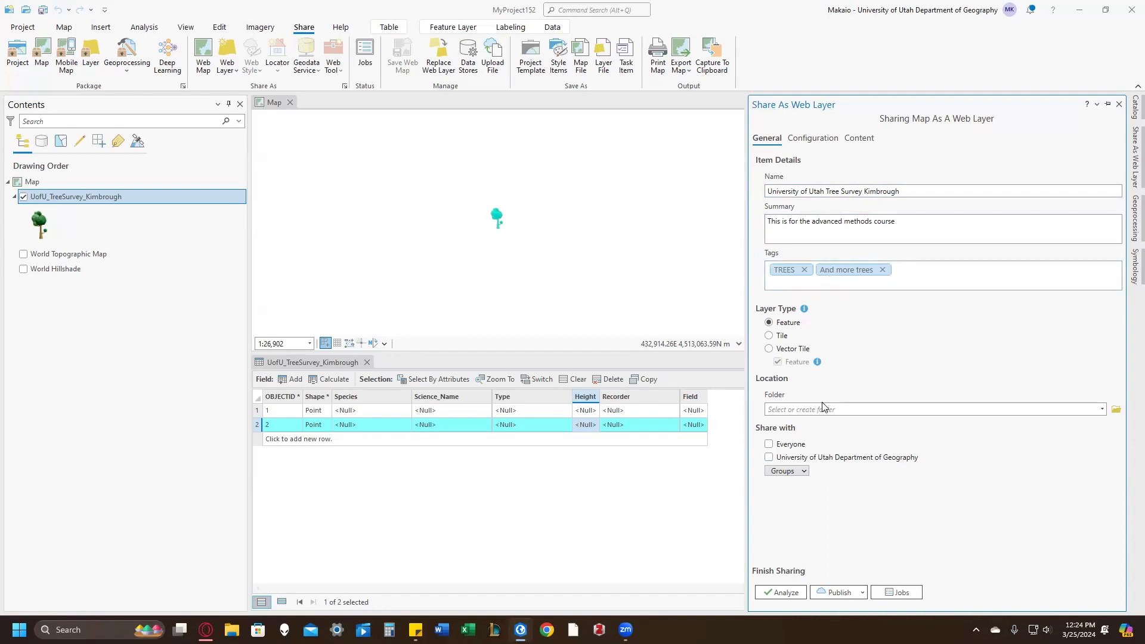
Step: Set the web layer's location to the account's root folder and share it with University of Utah Department of Geography
{"action": "left_click", "coordinate": [1102, 410]}
{"action": "left_click", "coordinate": [1035, 423]}
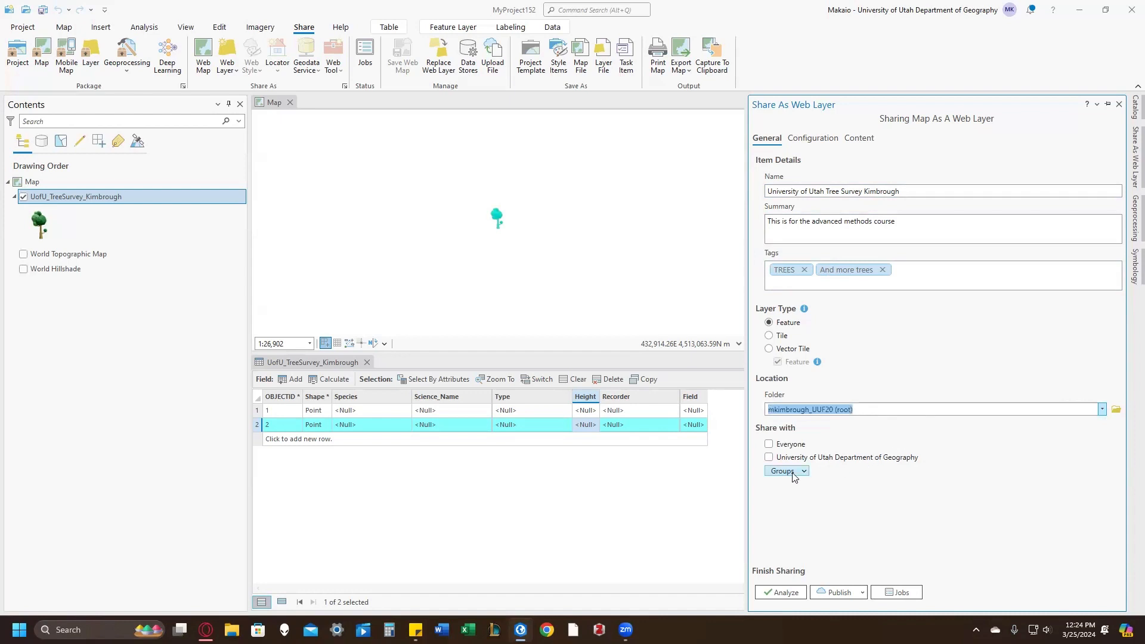
{"action": "left_click", "coordinate": [780, 459]}
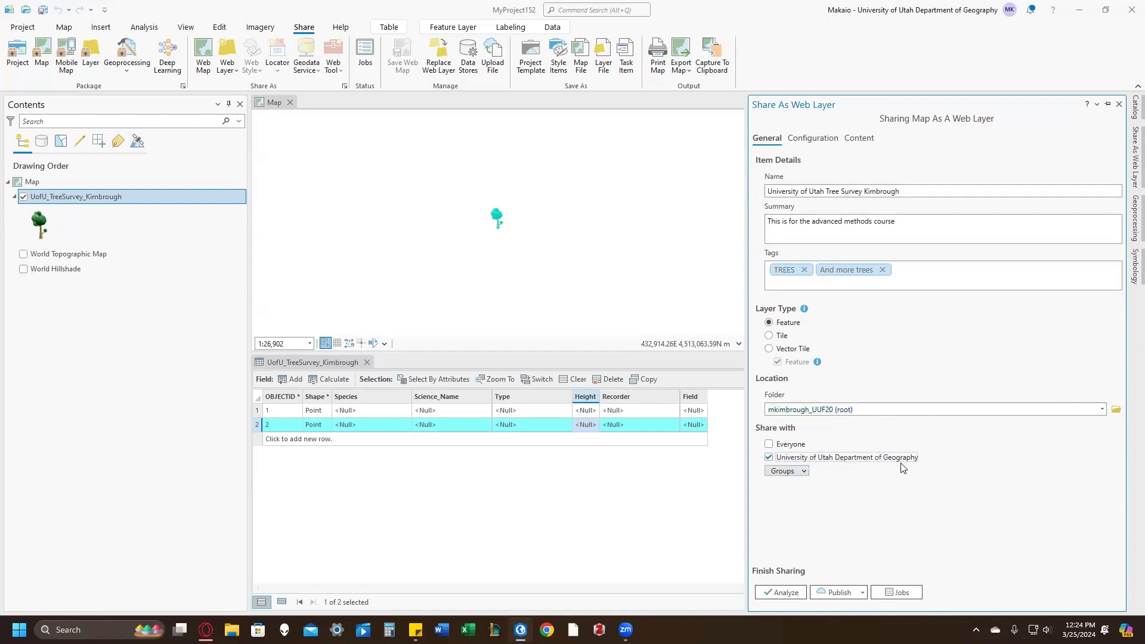
Step: Analyze the web layer, resolve error 00374 about unassigned unique numeric IDs, and publish the layer
{"action": "left_click", "coordinate": [788, 597]}
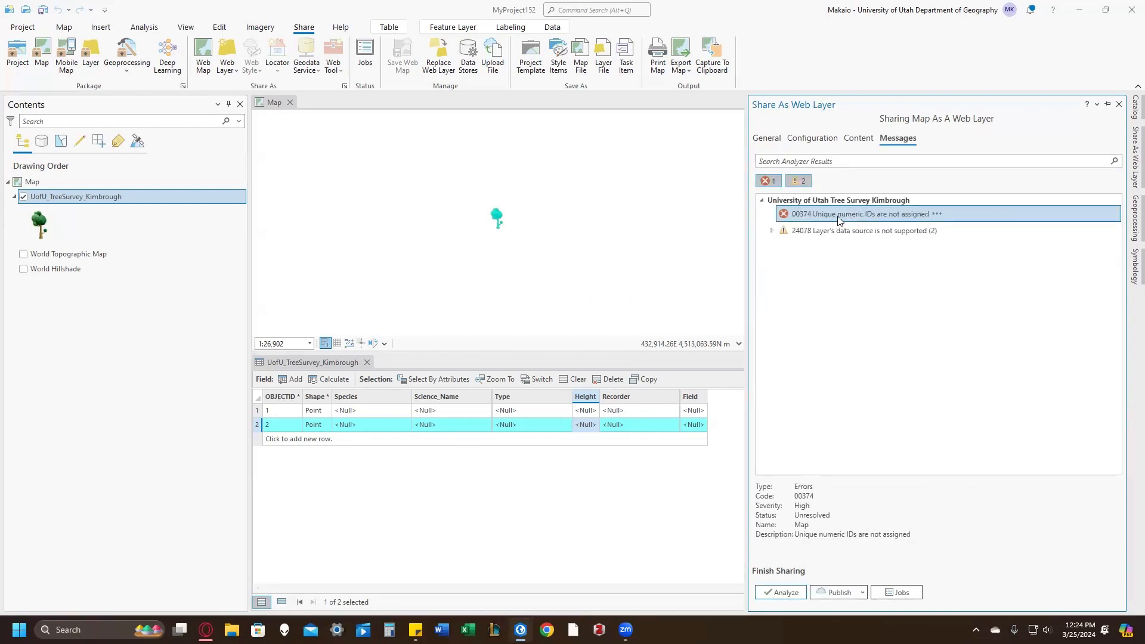
{"action": "right_click", "coordinate": [907, 214]}
{"action": "left_click", "coordinate": [964, 238]}
{"action": "left_click", "coordinate": [781, 599]}
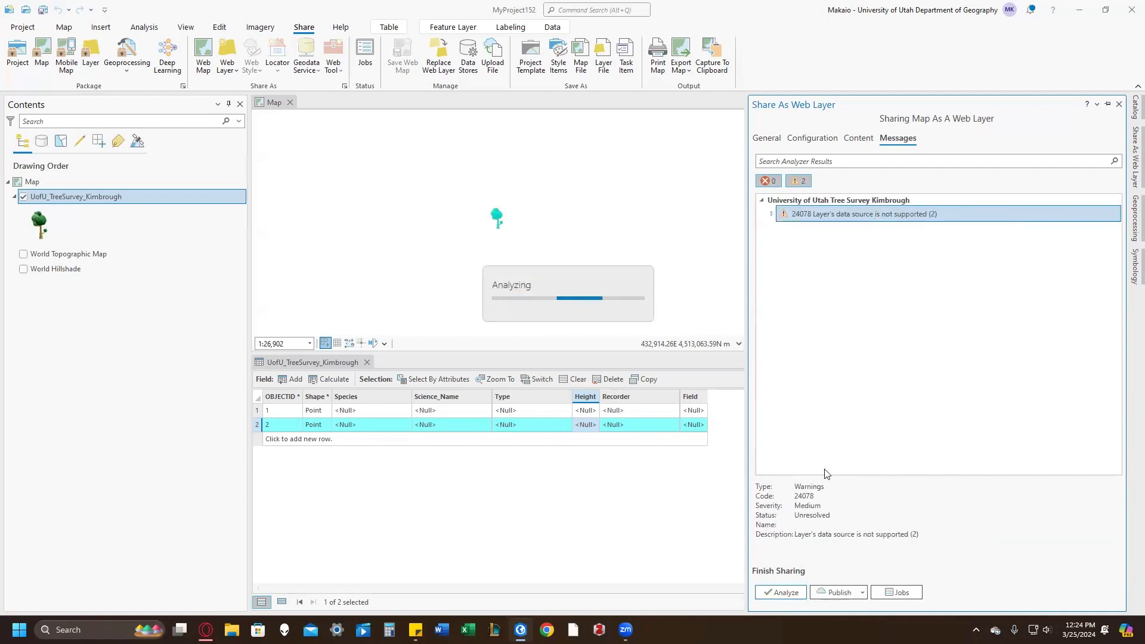
{"action": "left_click", "coordinate": [838, 591]}
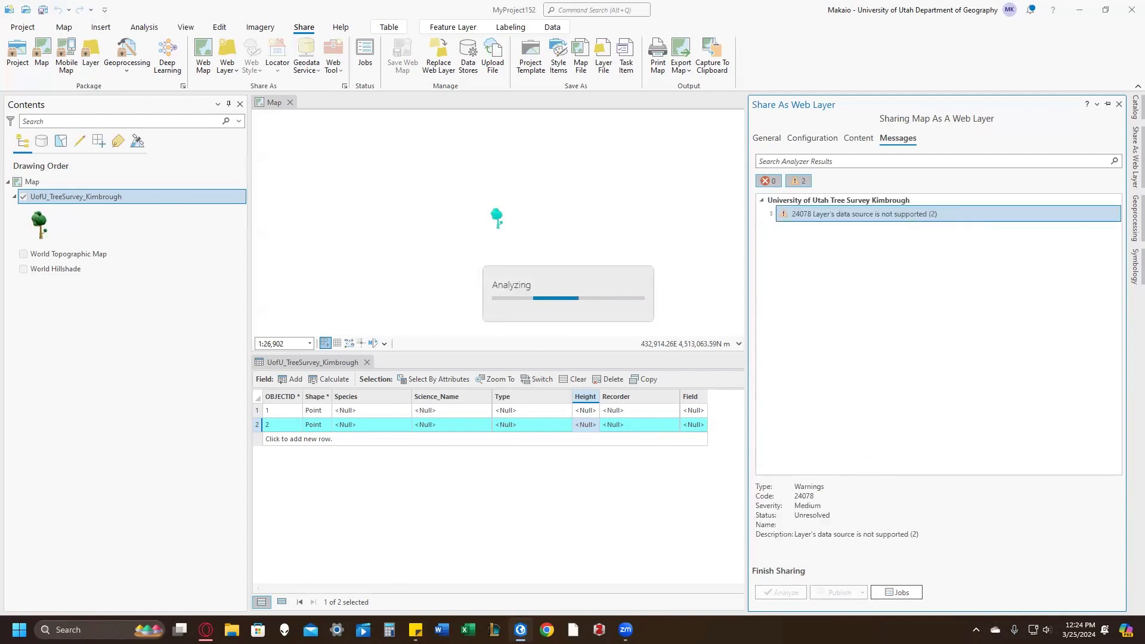
Step: Open the Content page in ArcGIS Online, and check the web layer's publishing progress back in ArcGIS Pro
{"action": "key", "text": "alt+Tab"}
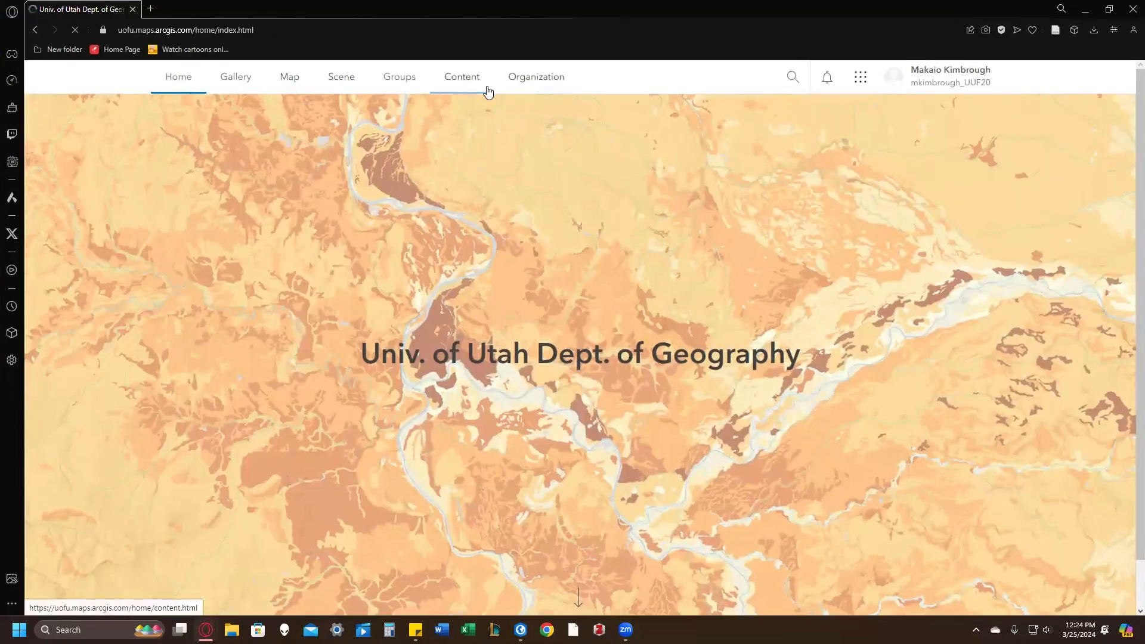
{"action": "left_click", "coordinate": [477, 83]}
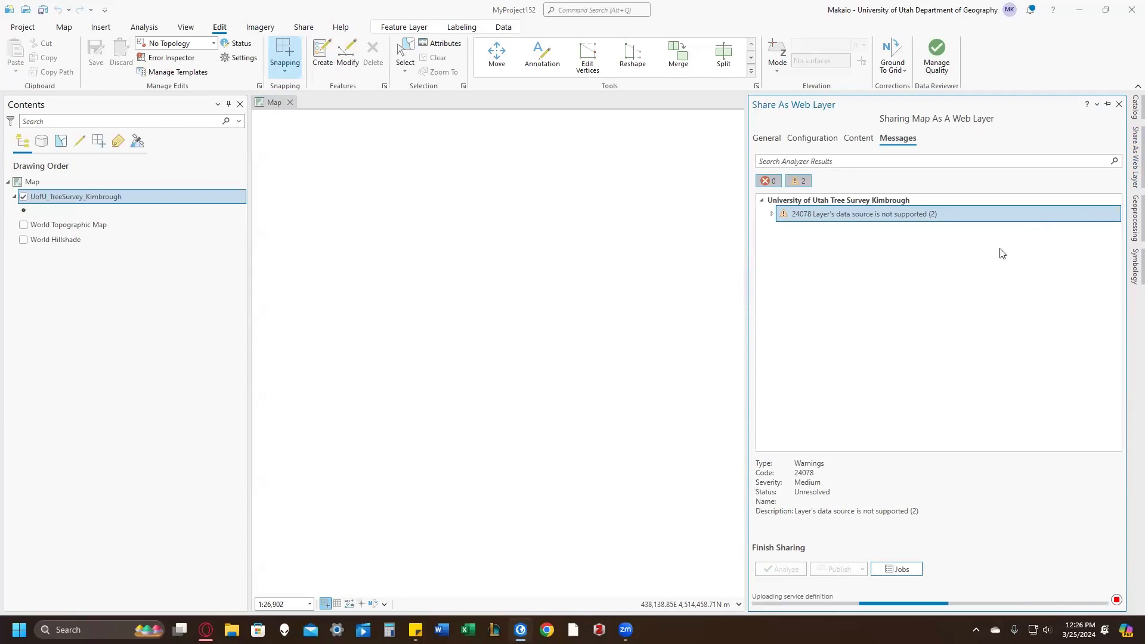
{"action": "left_click", "coordinate": [1129, 233]}
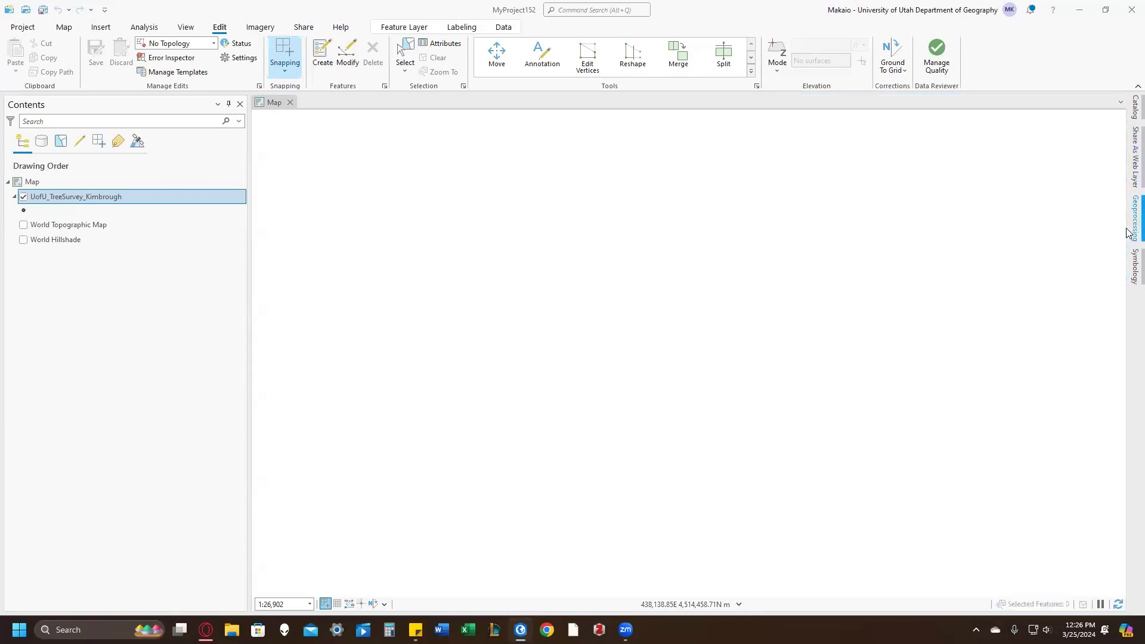
{"action": "left_click", "coordinate": [1131, 167]}
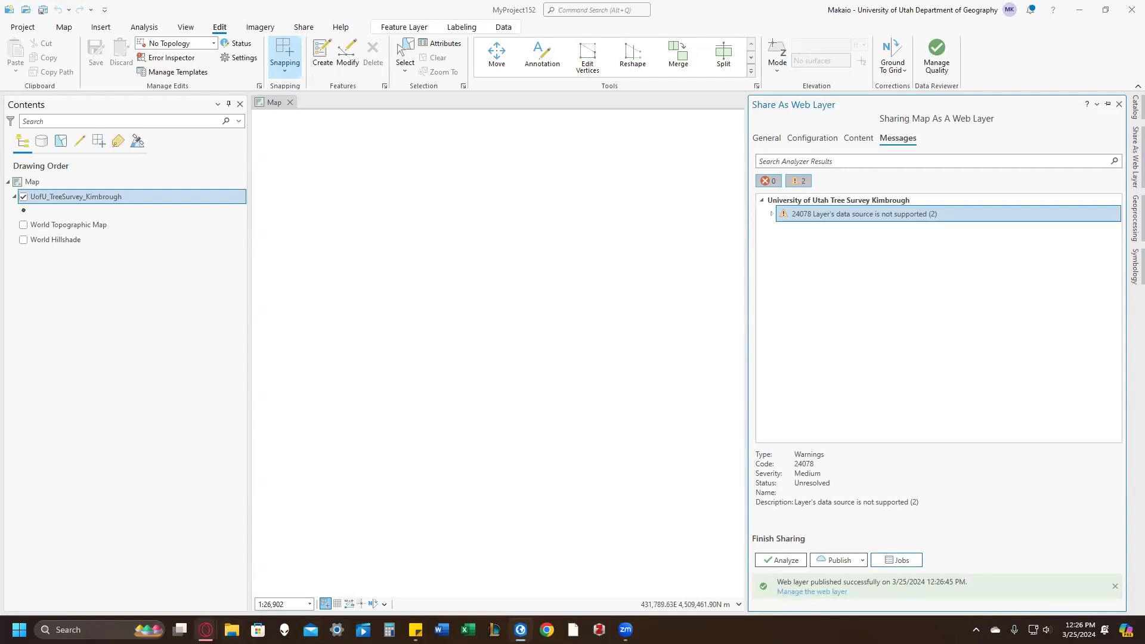
Step: Switch to ArcGIS Online, refresh the content list, and open the newly published tree survey hosted feature layer
{"action": "left_click", "coordinate": [206, 630]}
{"action": "left_click", "coordinate": [368, 590]}
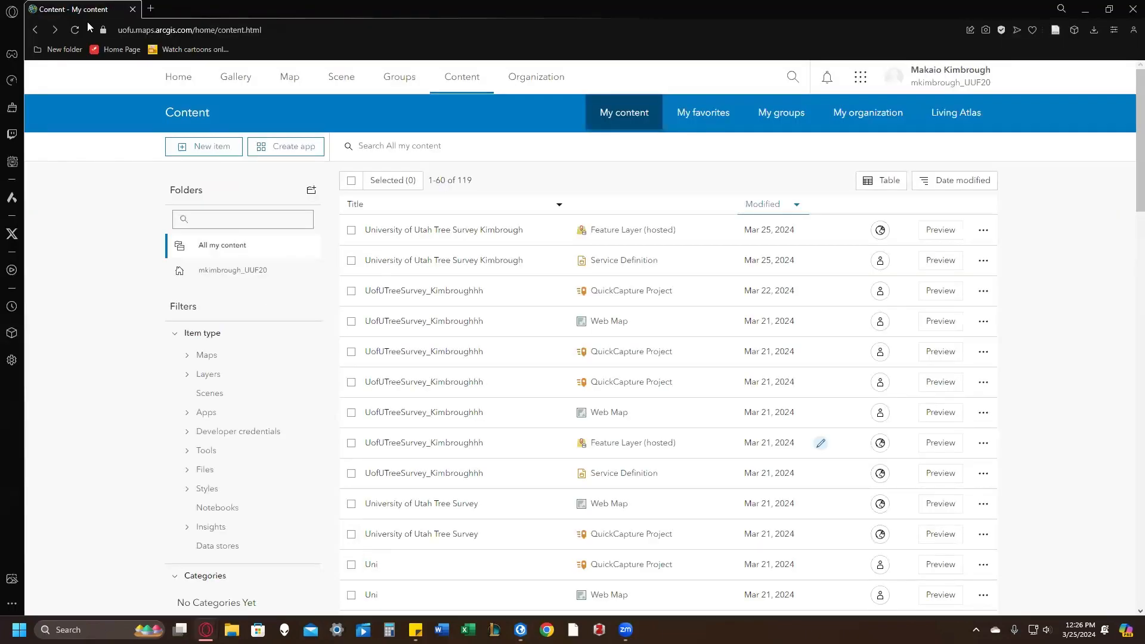
{"action": "left_click", "coordinate": [74, 29]}
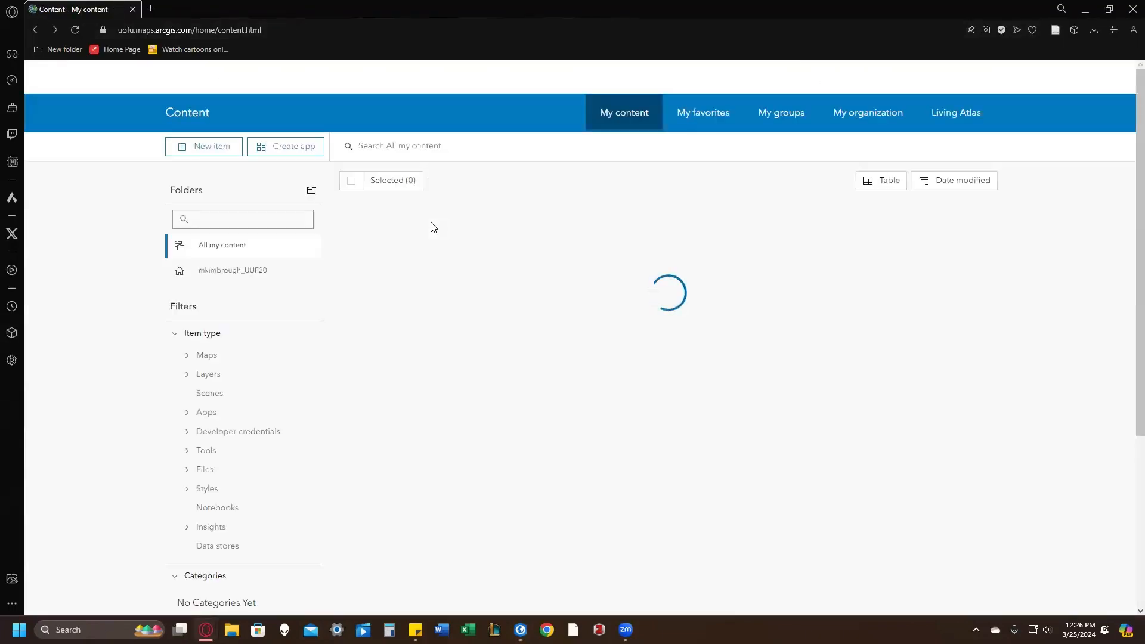
{"action": "left_click", "coordinate": [437, 229]}
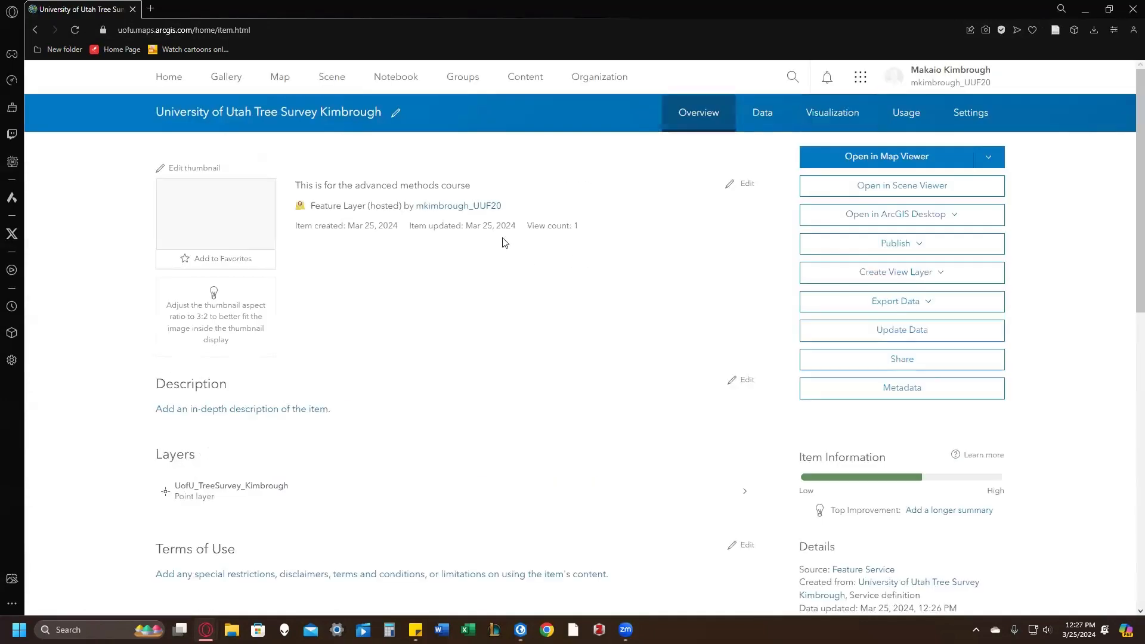
Step: Open the tree survey point sublayer's details and enable attachments for it
{"action": "scroll", "coordinate": [394, 319], "scroll_direction": "down", "scroll_amount": 2}
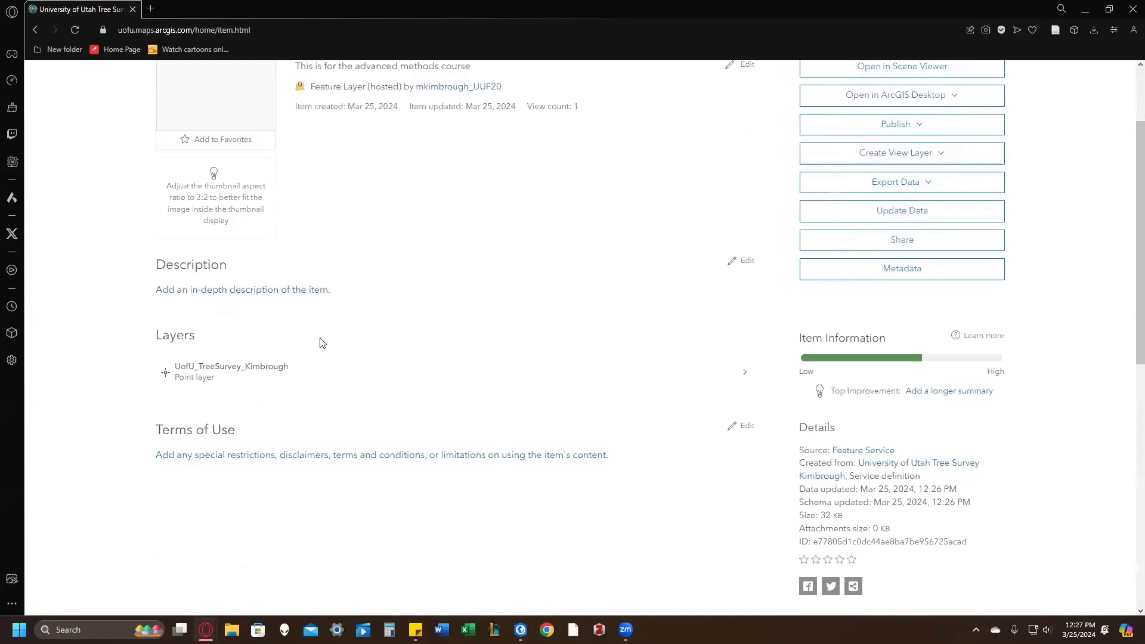
{"action": "left_click", "coordinate": [272, 369]}
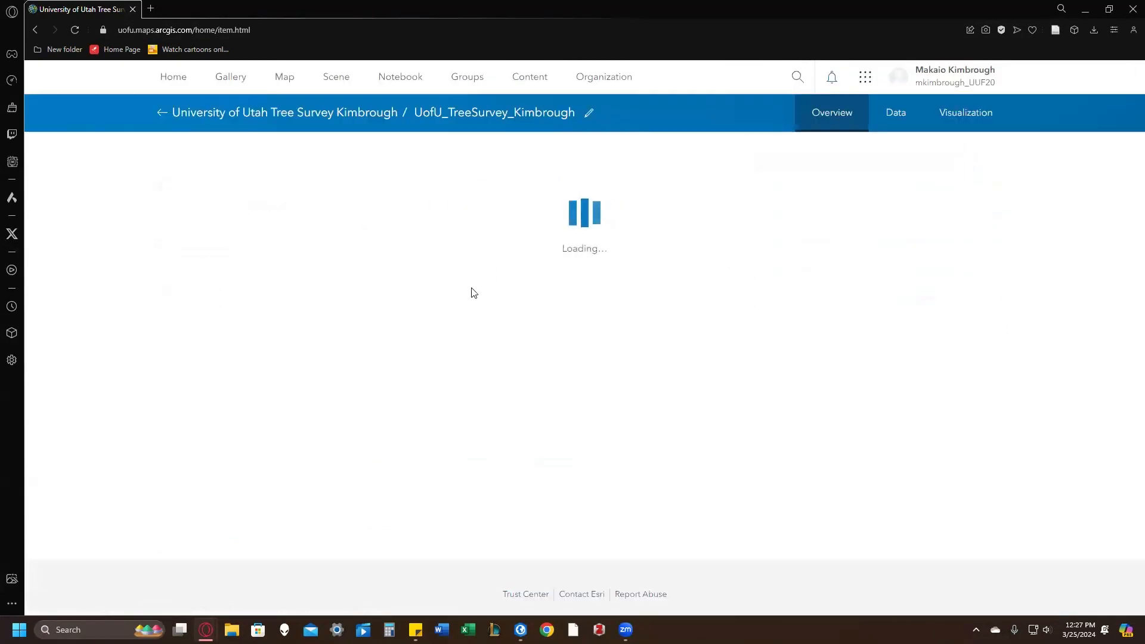
{"action": "scroll", "coordinate": [1036, 374], "scroll_direction": "down", "scroll_amount": 3}
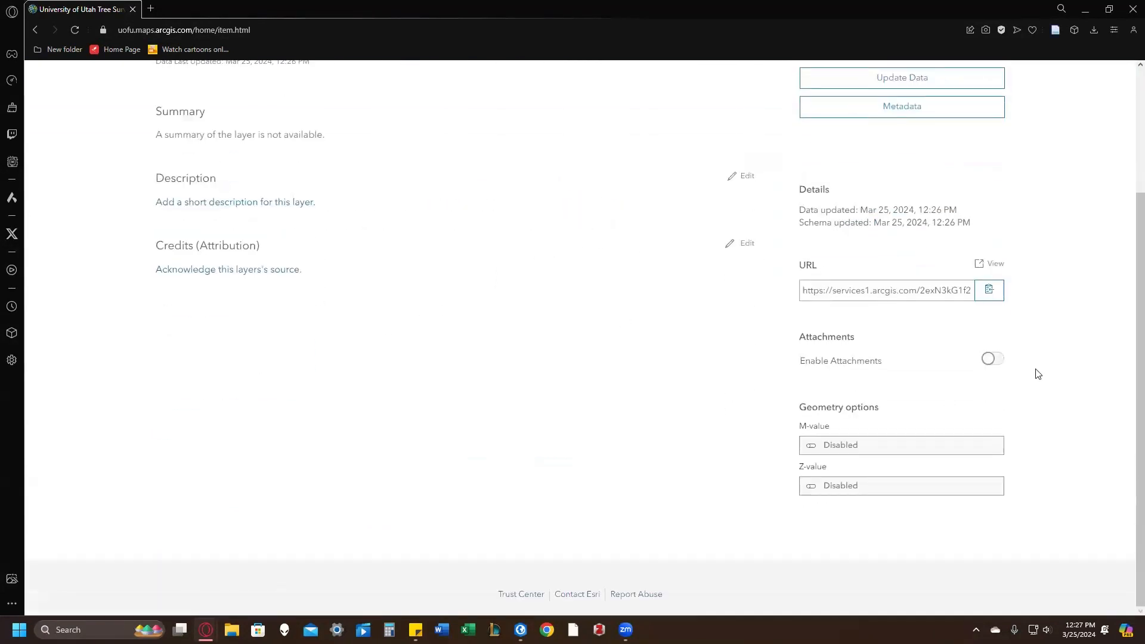
{"action": "left_click", "coordinate": [991, 358]}
{"action": "scroll", "coordinate": [543, 282], "scroll_direction": "up", "scroll_amount": 3}
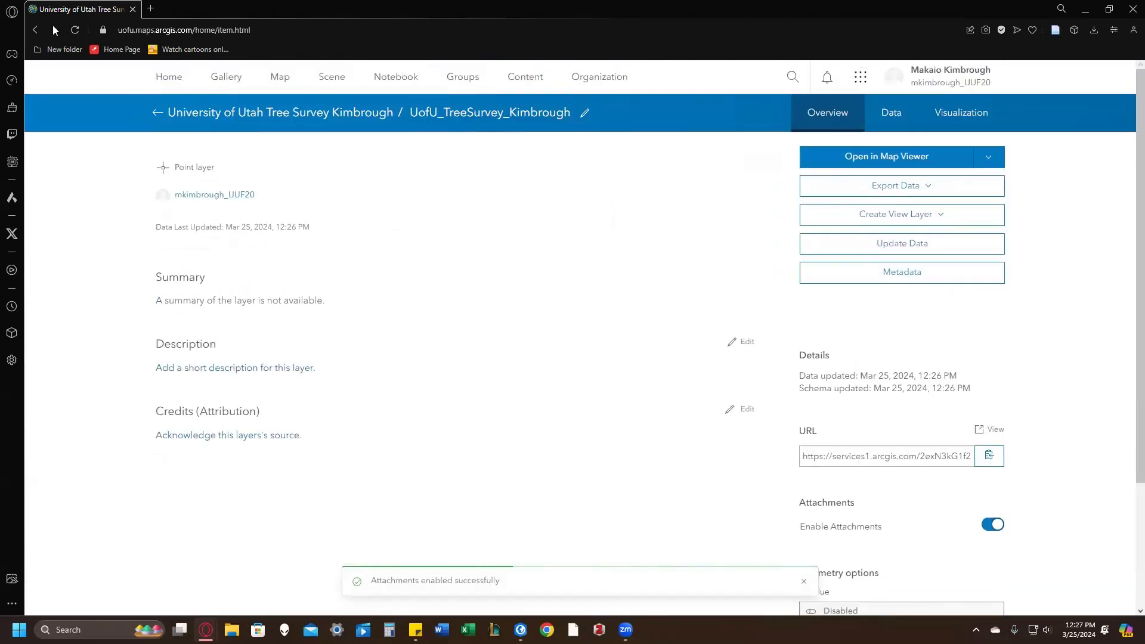
Step: In the hosted feature layer's general settings, approve the layer for public data collection and save
{"action": "left_click", "coordinate": [35, 31]}
{"action": "scroll", "coordinate": [596, 334], "scroll_direction": "up", "scroll_amount": 2}
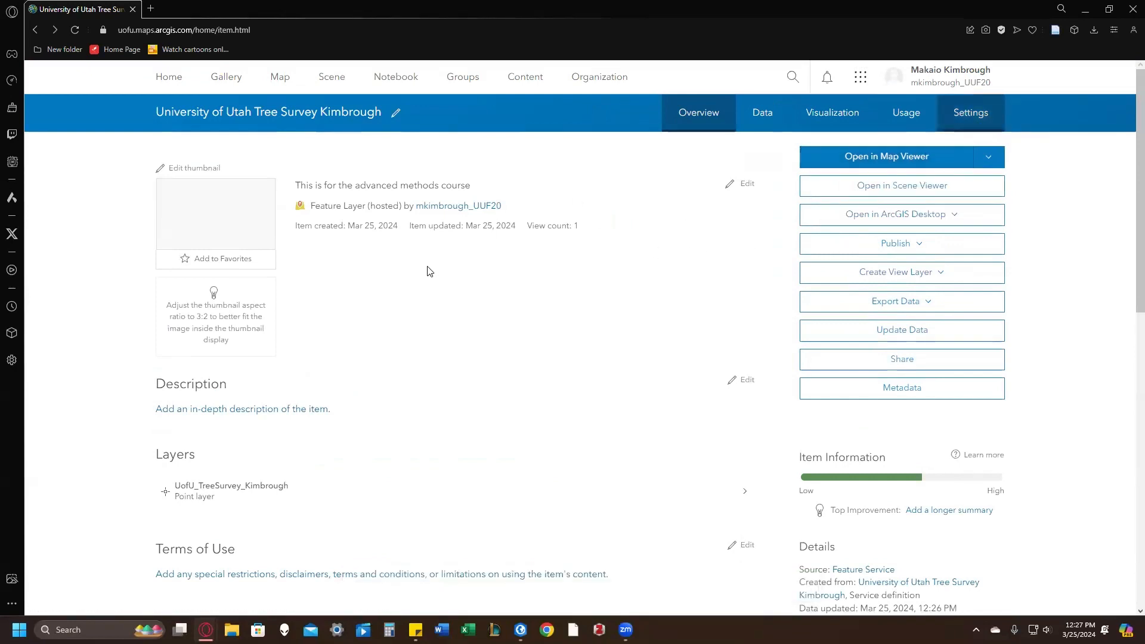
{"action": "left_click", "coordinate": [952, 115]}
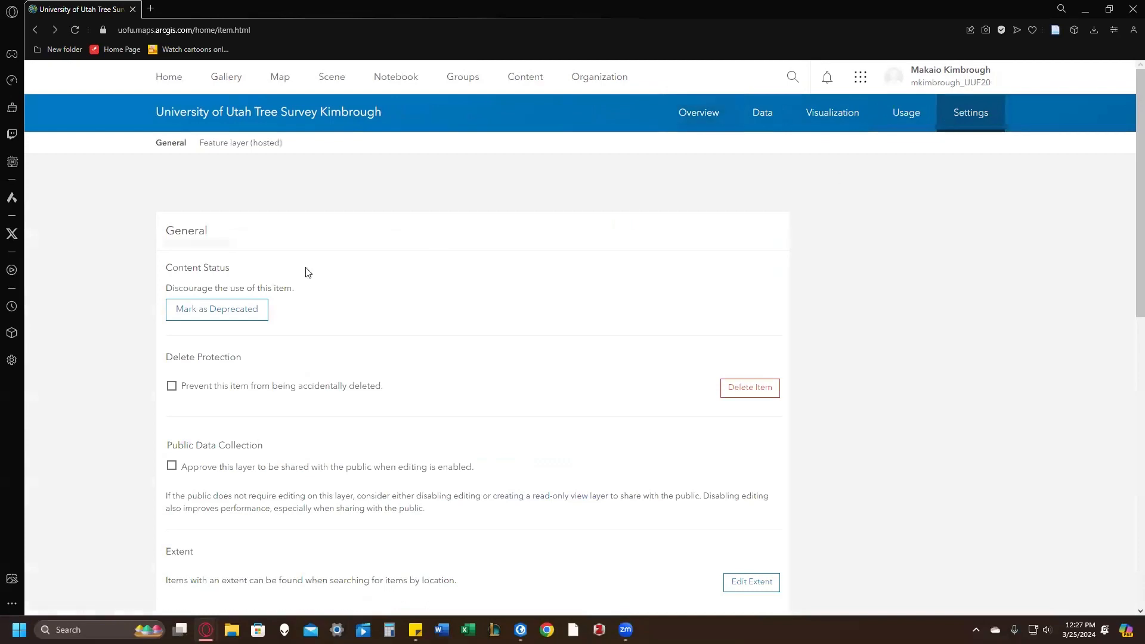
{"action": "scroll", "coordinate": [235, 263], "scroll_direction": "down", "scroll_amount": 3}
{"action": "left_click", "coordinate": [172, 287]}
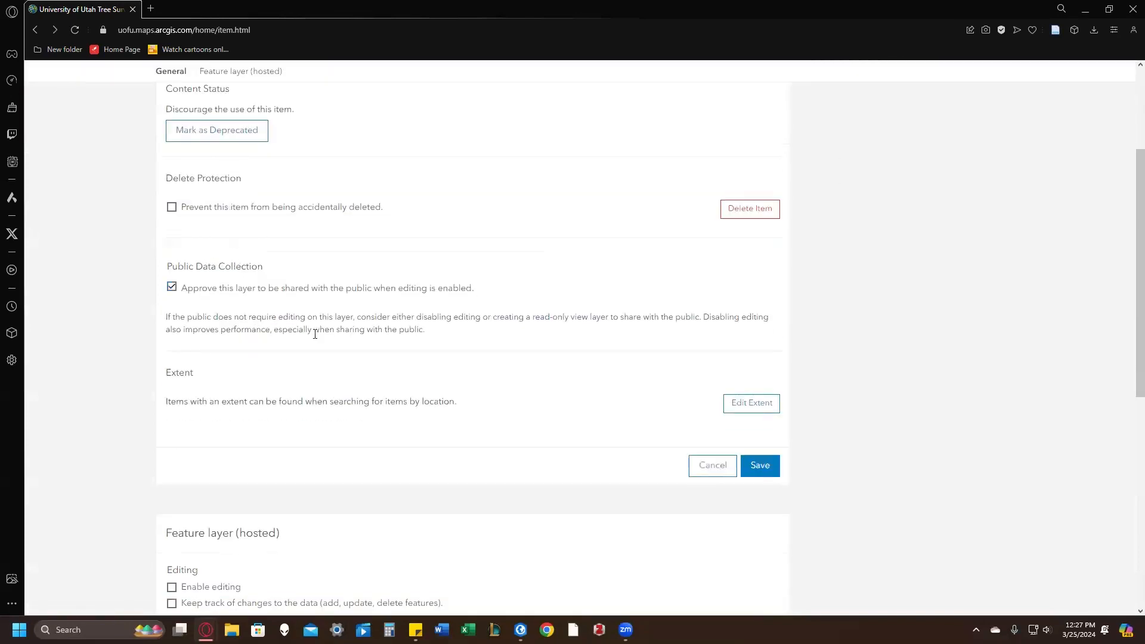
{"action": "scroll", "coordinate": [596, 334], "scroll_direction": "down", "scroll_amount": 3}
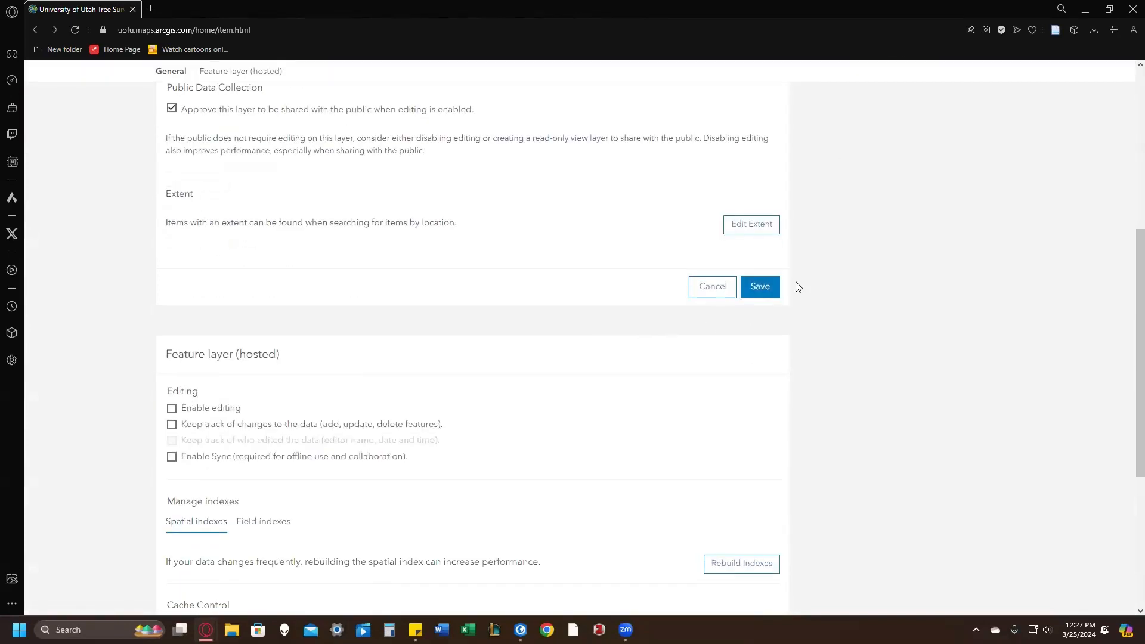
{"action": "left_click", "coordinate": [761, 286]}
Step: Enable editing, change tracking, editor tracking and sync for the hosted feature layer, and save the settings
{"action": "left_click", "coordinate": [230, 394]}
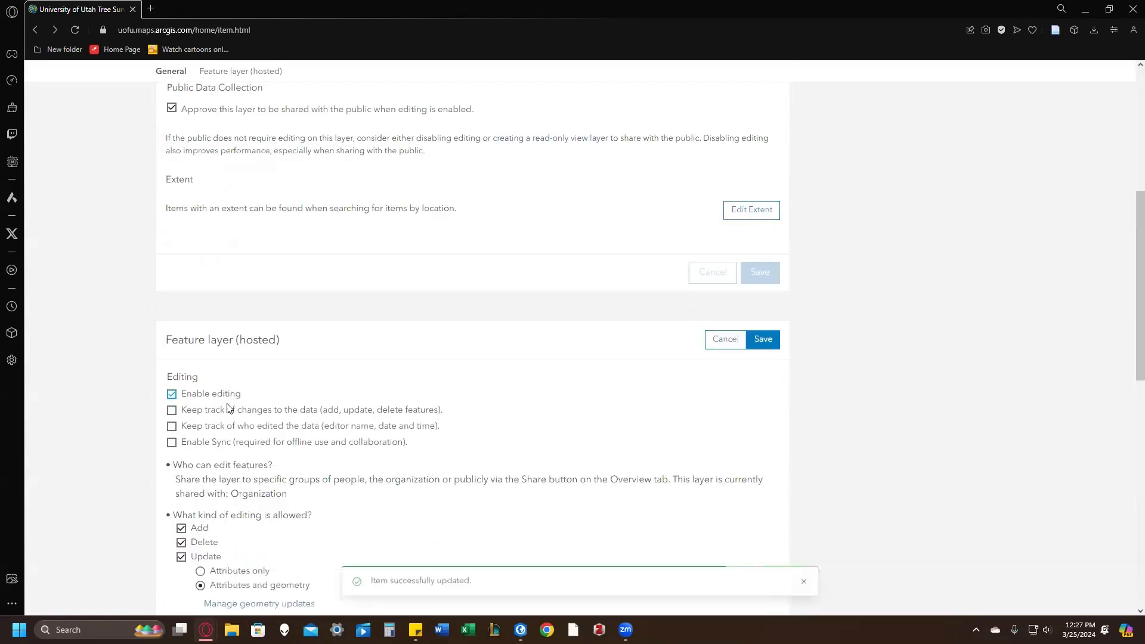
{"action": "left_click", "coordinate": [229, 411]}
{"action": "left_click", "coordinate": [227, 426]}
{"action": "left_click", "coordinate": [762, 342]}
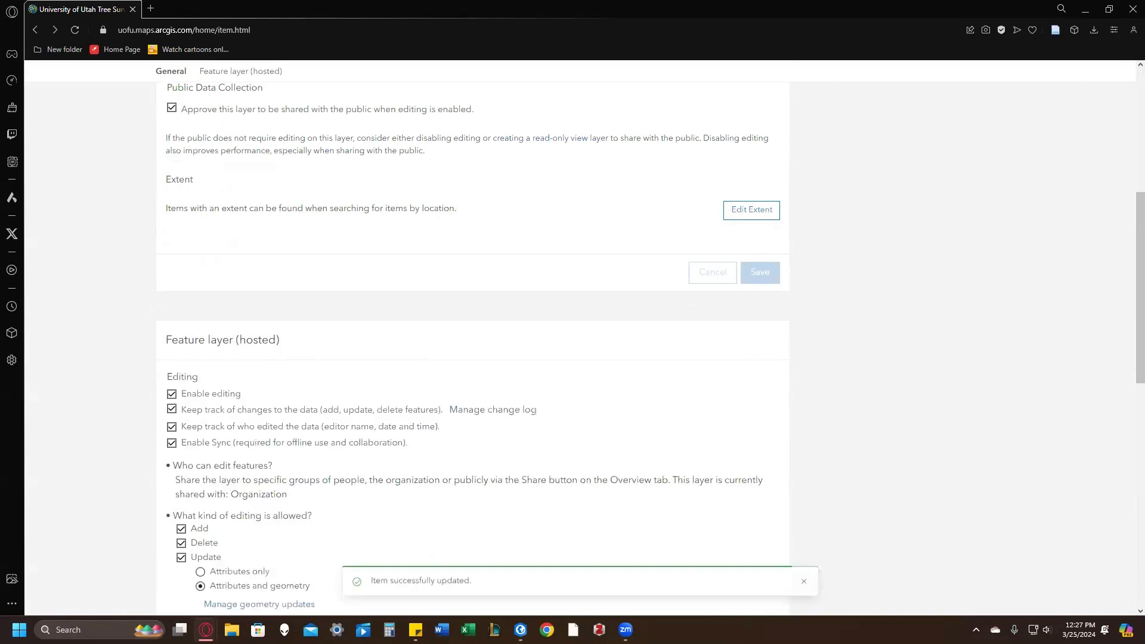
Step: Return to the content list and share the University of Utah tree survey hosted feature layer with Everyone (public), saving the sharing level
{"action": "scroll", "coordinate": [418, 310], "scroll_direction": "up", "scroll_amount": 6}
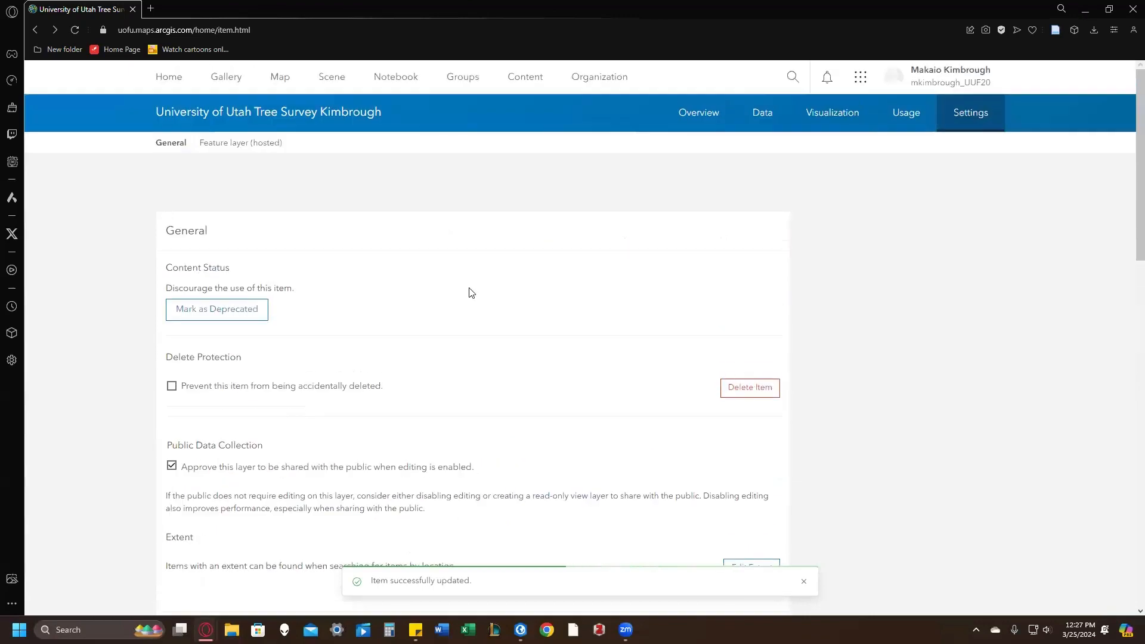
{"action": "left_click", "coordinate": [540, 84]}
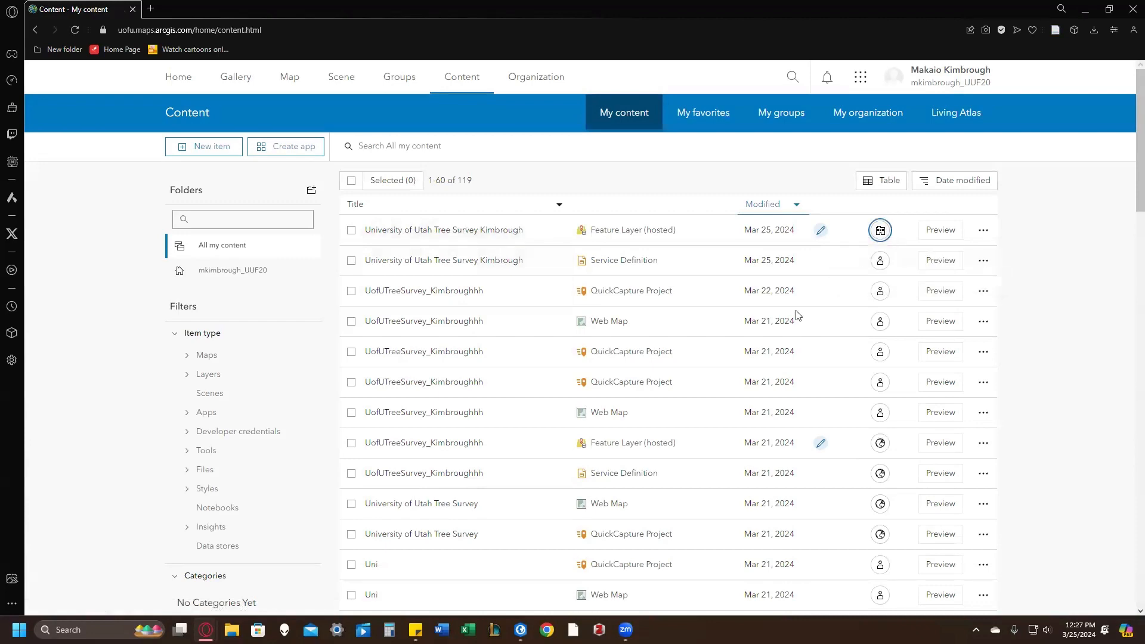
{"action": "left_click", "coordinate": [881, 232]}
{"action": "left_click", "coordinate": [644, 392]}
{"action": "left_click", "coordinate": [663, 515]}
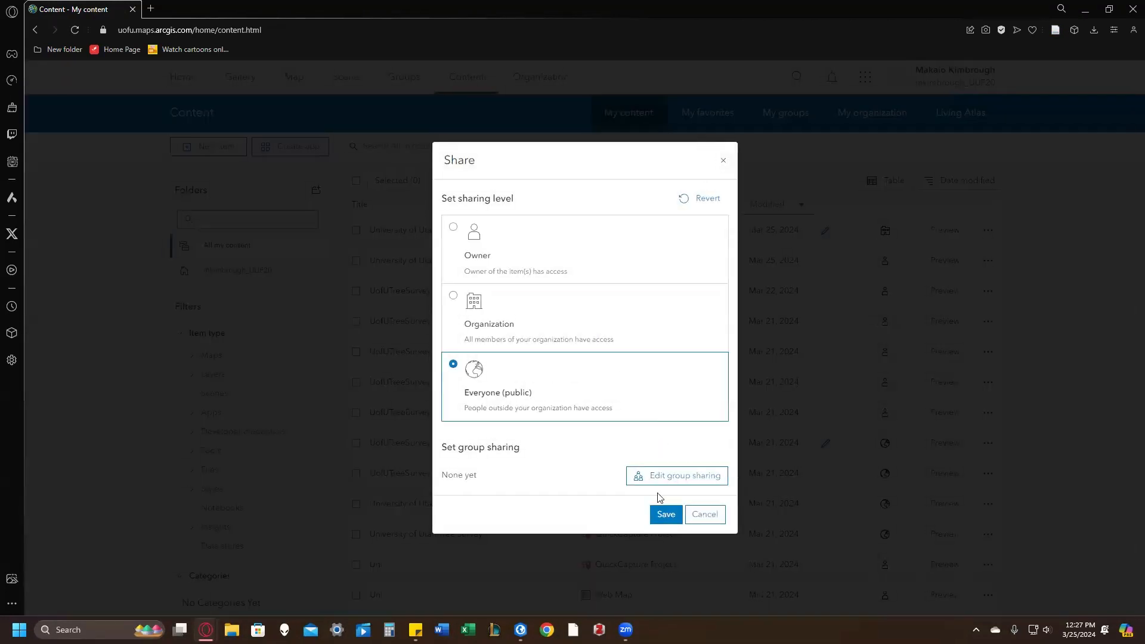
{"action": "left_click", "coordinate": [660, 388]}
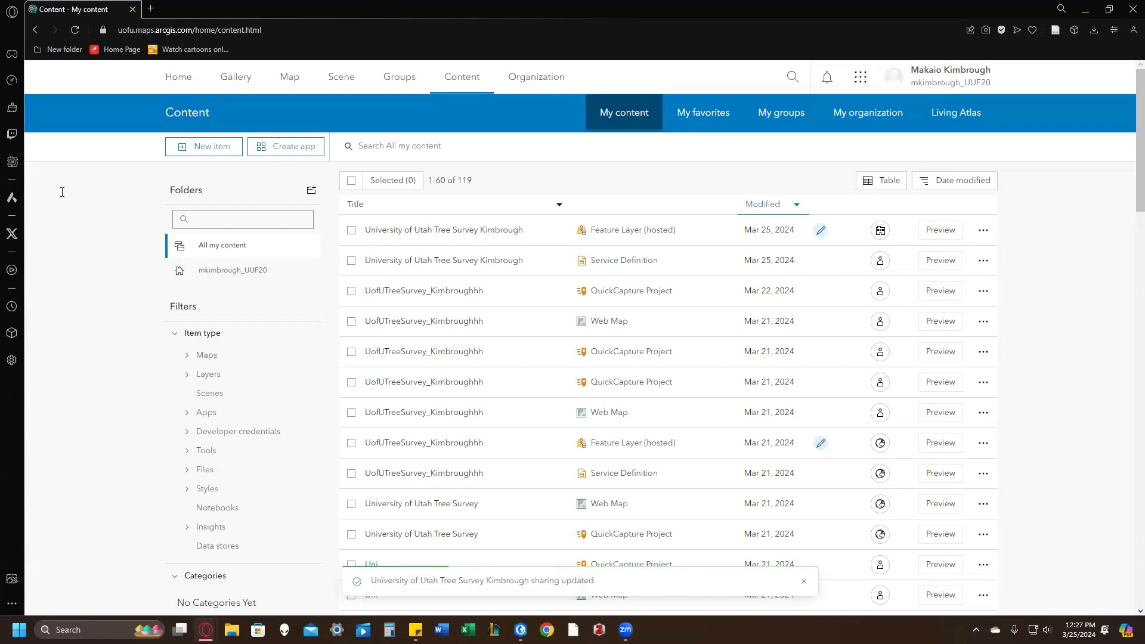
Step: Switch to ArcGIS QuickCapture and start a new project from existing layers
{"action": "left_click", "coordinate": [867, 81]}
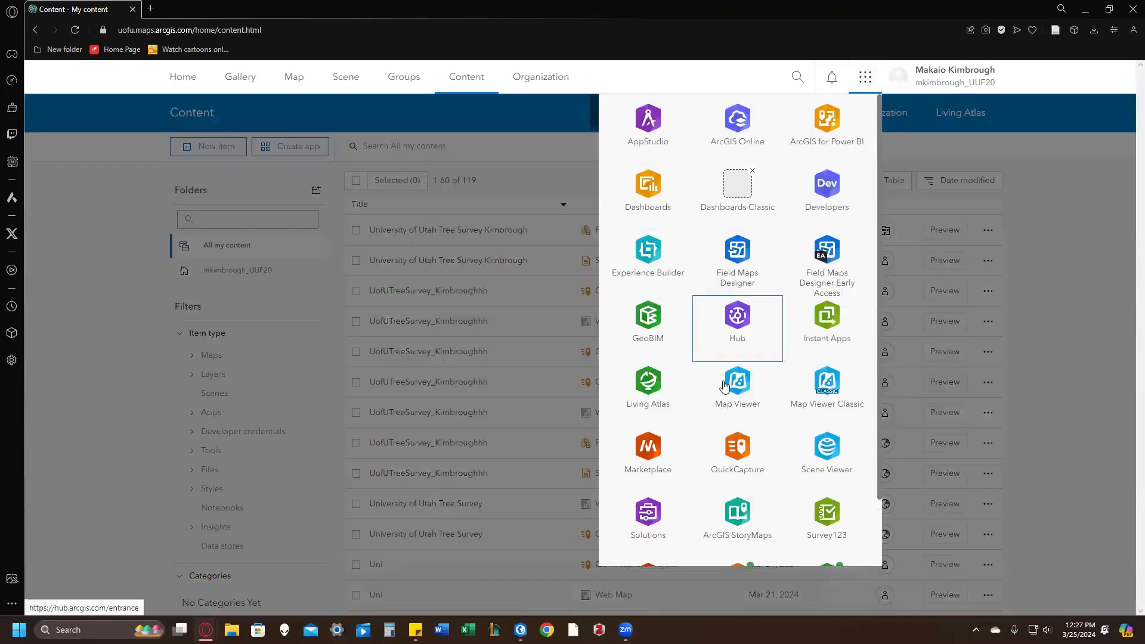
{"action": "left_click", "coordinate": [736, 457]}
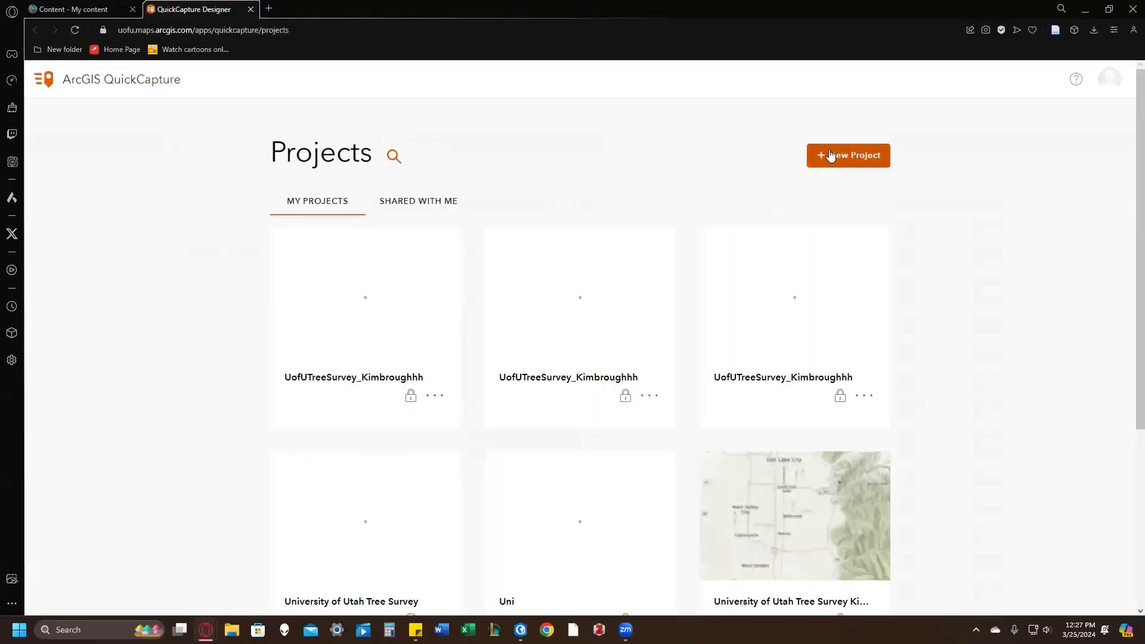
{"action": "left_click", "coordinate": [838, 156]}
{"action": "left_click", "coordinate": [853, 186]}
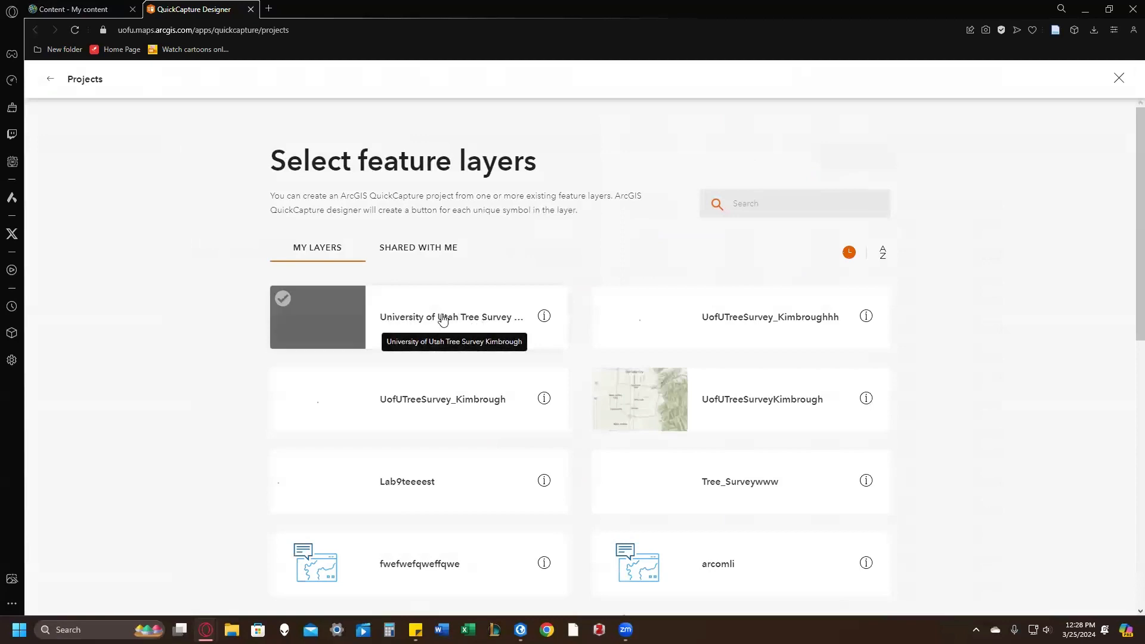
Step: Create the project from the newest University of Utah tree survey layer, including a linked web map of the selected layer
{"action": "left_click", "coordinate": [472, 318]}
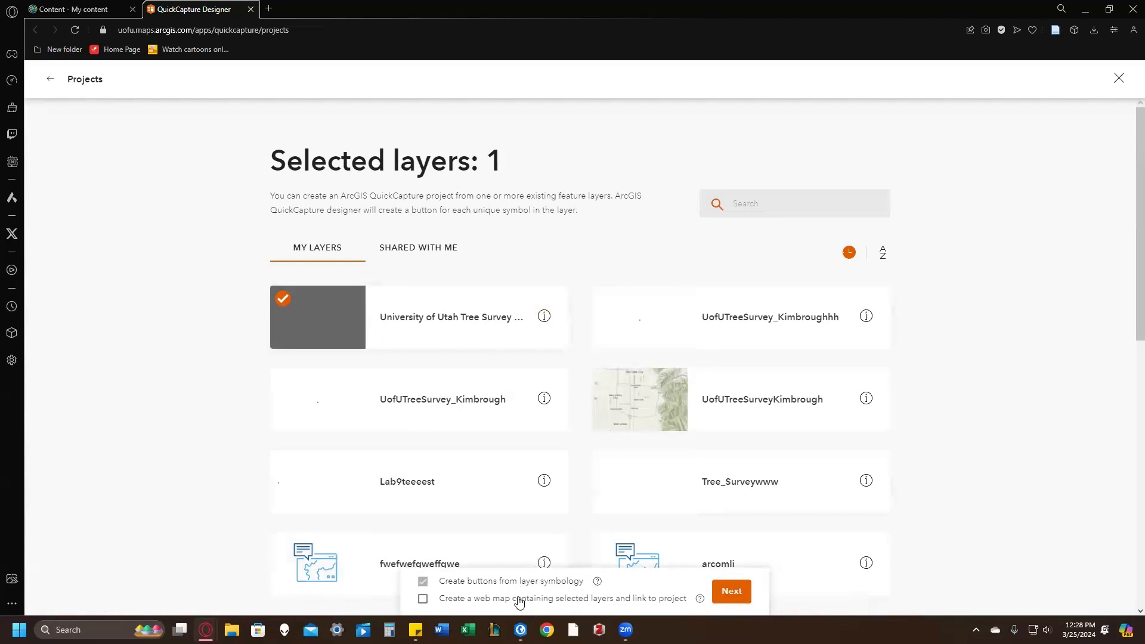
{"action": "left_click", "coordinate": [456, 601]}
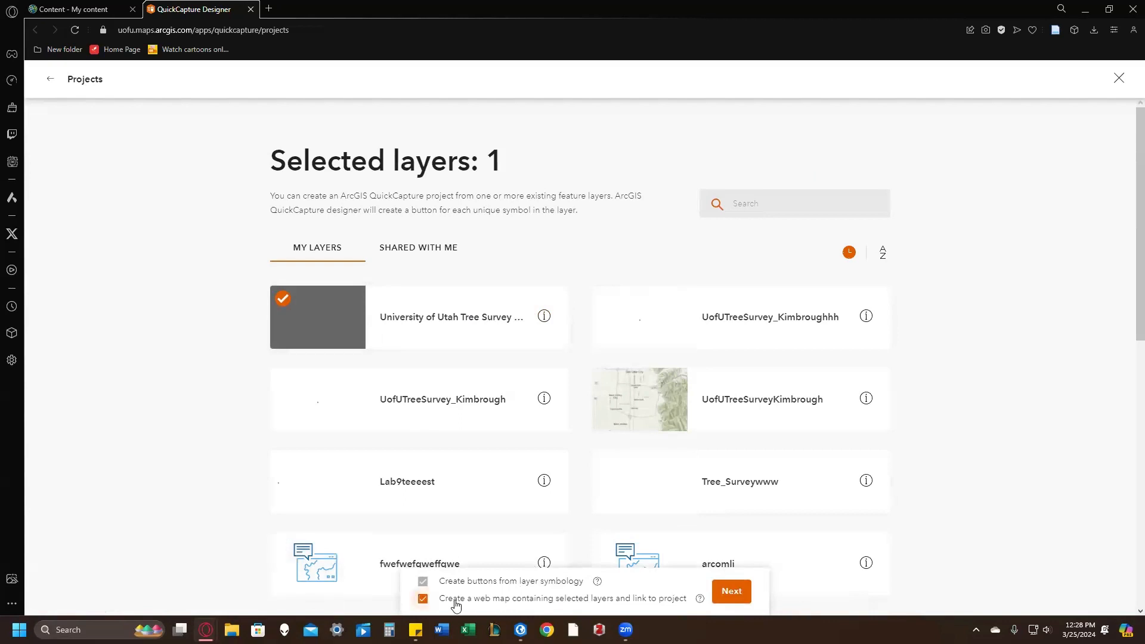
{"action": "left_click", "coordinate": [731, 591]}
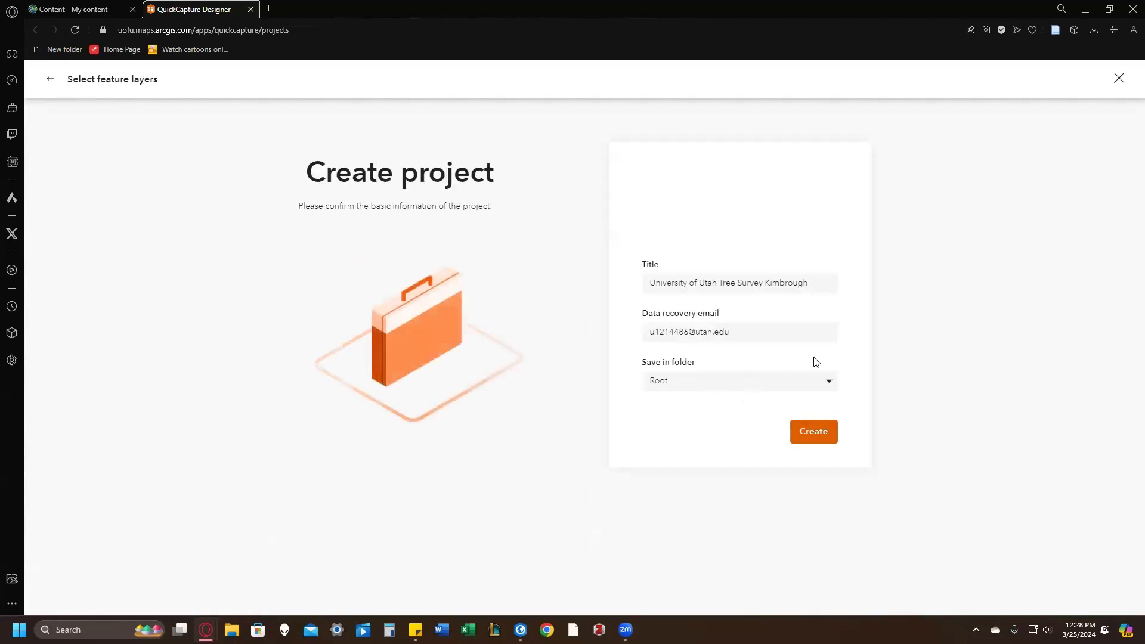
{"action": "left_click", "coordinate": [813, 431]}
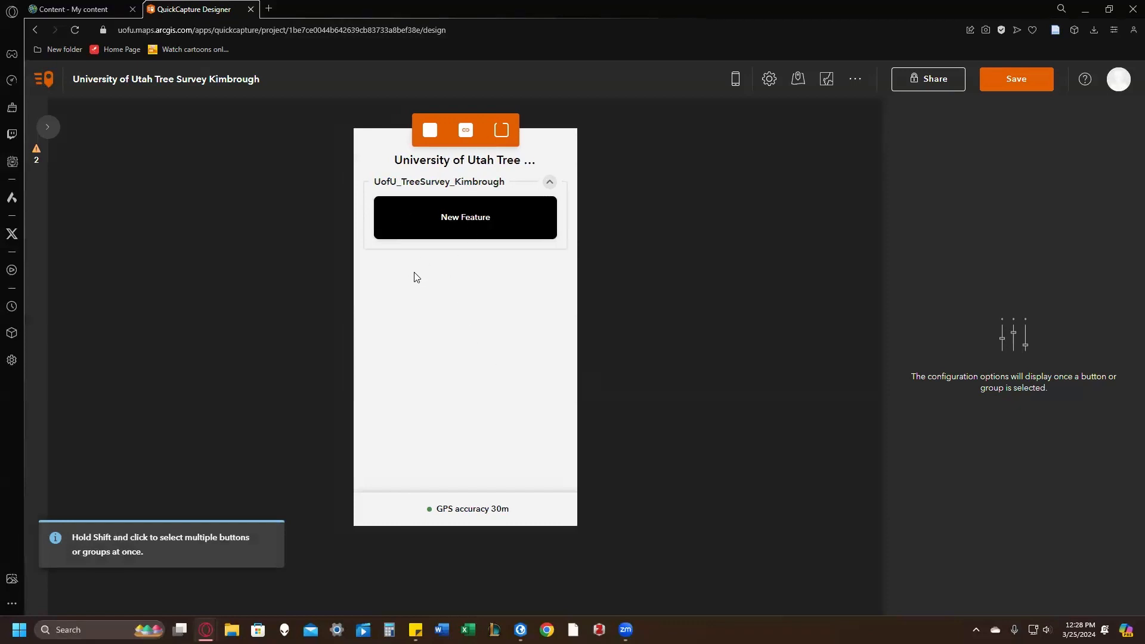
Step: Enable showing the map after capture and the camera in the New Feature button's data settings, and save the project
{"action": "left_click", "coordinate": [446, 222]}
{"action": "left_click", "coordinate": [1026, 172]}
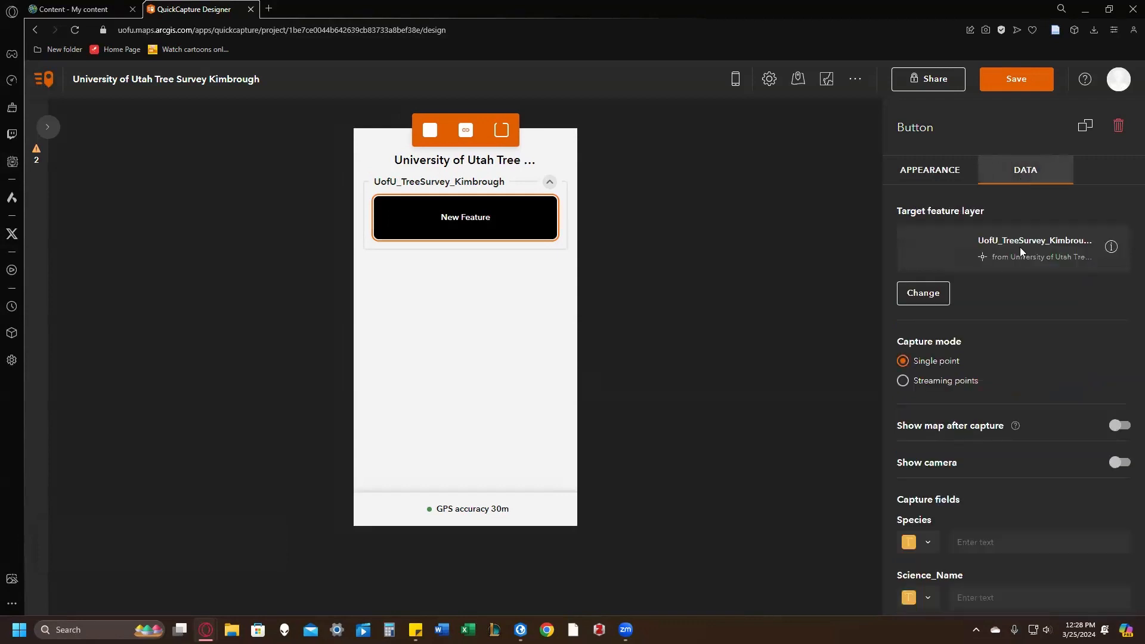
{"action": "scroll", "coordinate": [1038, 346], "scroll_direction": "down", "scroll_amount": 3}
{"action": "left_click", "coordinate": [1126, 246]}
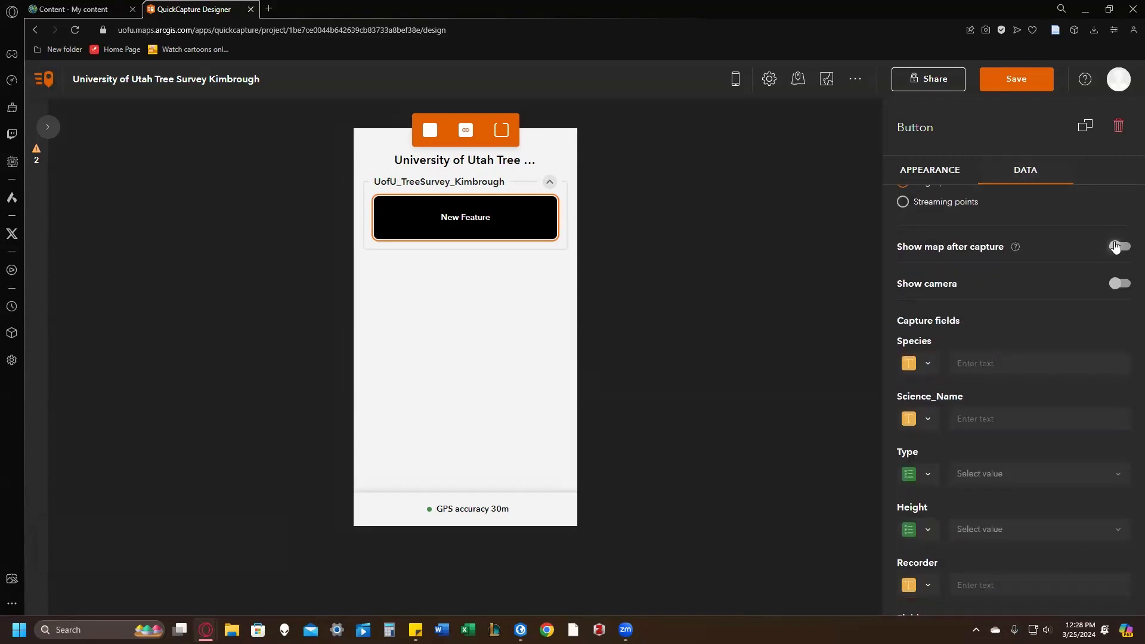
{"action": "left_click", "coordinate": [1120, 370]}
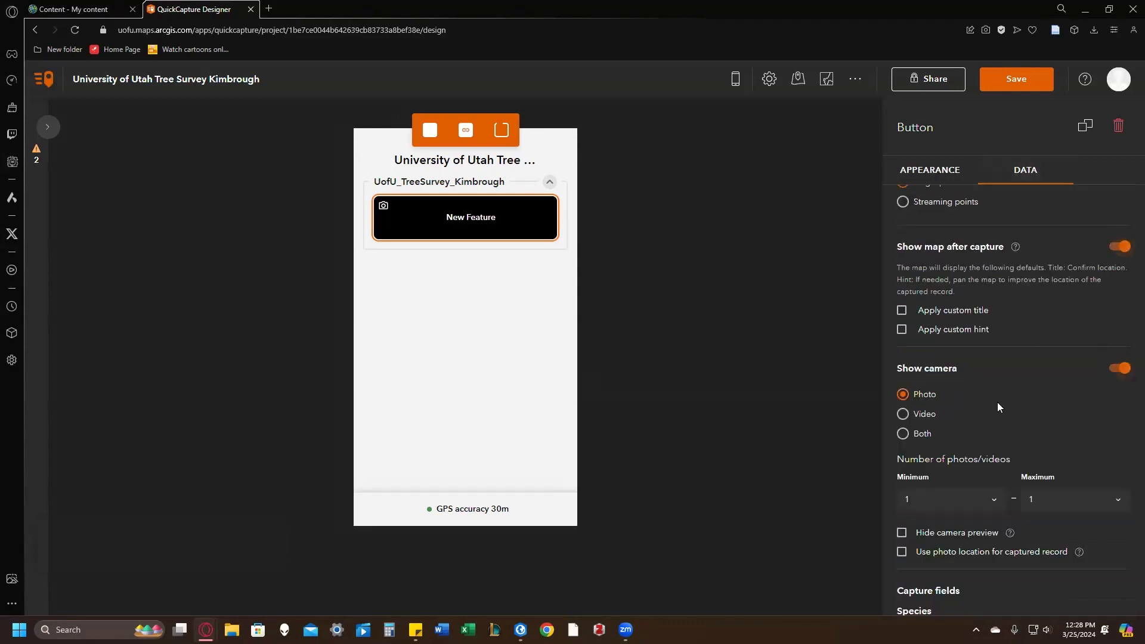
{"action": "left_click", "coordinate": [1015, 80]}
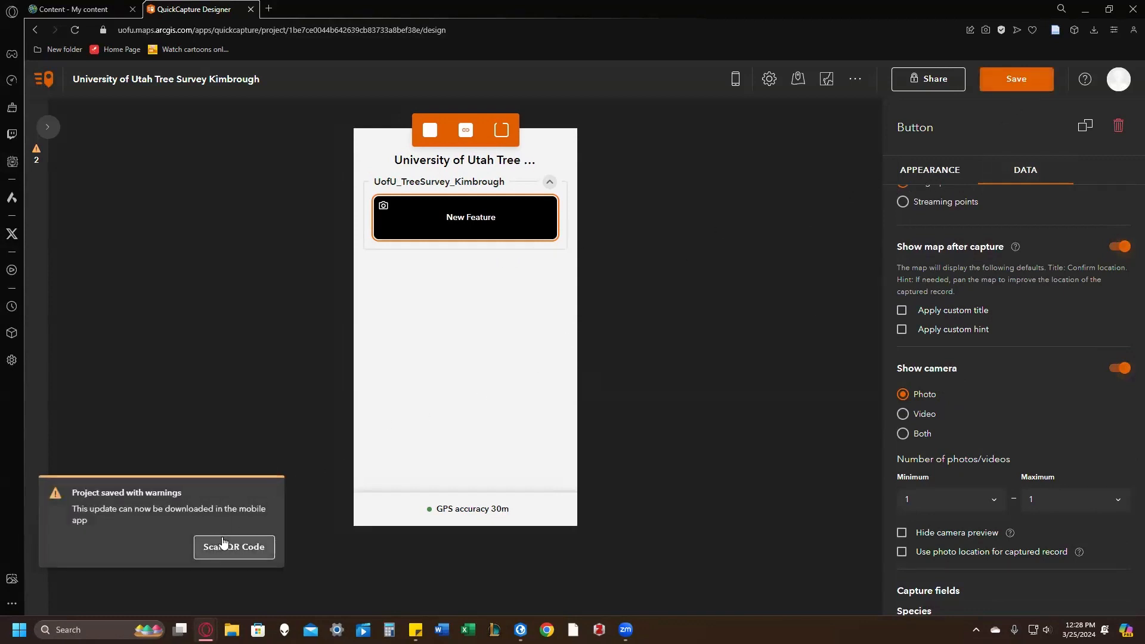
Step: Display the project's sharing QR code, close it, and refresh the content list in ArcGIS Online
{"action": "left_click", "coordinate": [222, 547]}
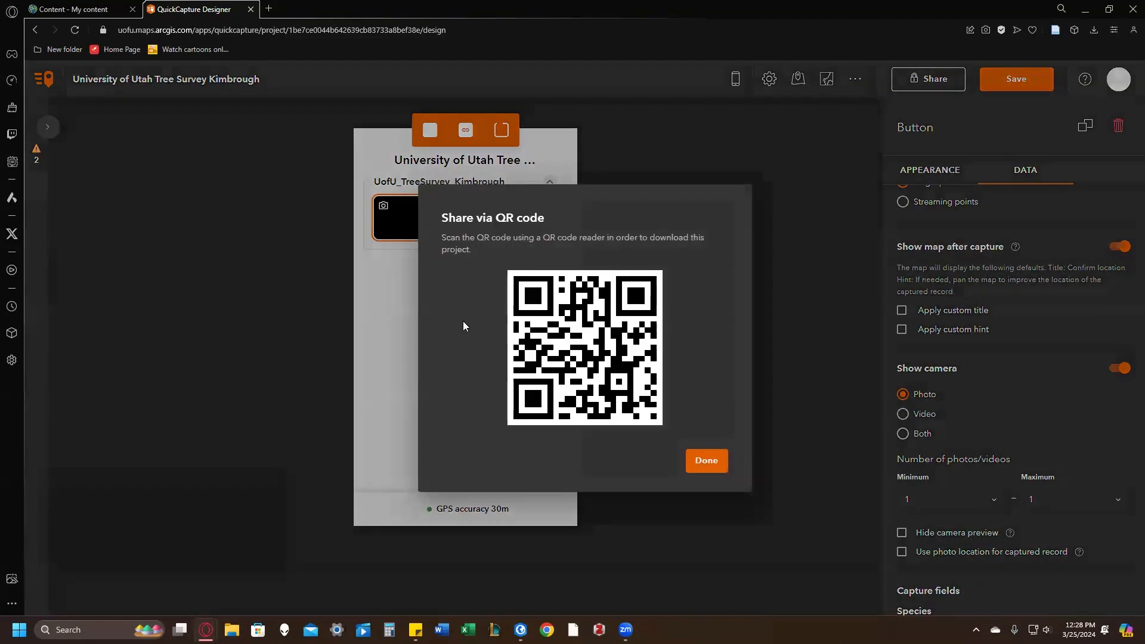
{"action": "left_click", "coordinate": [707, 460]}
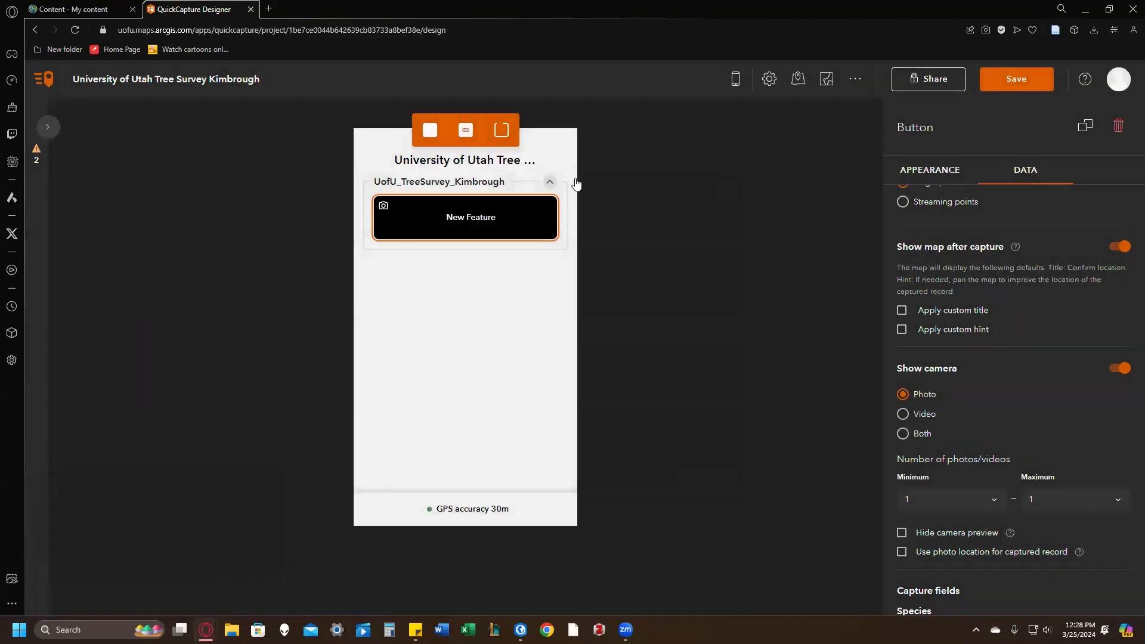
{"action": "left_click", "coordinate": [99, 7]}
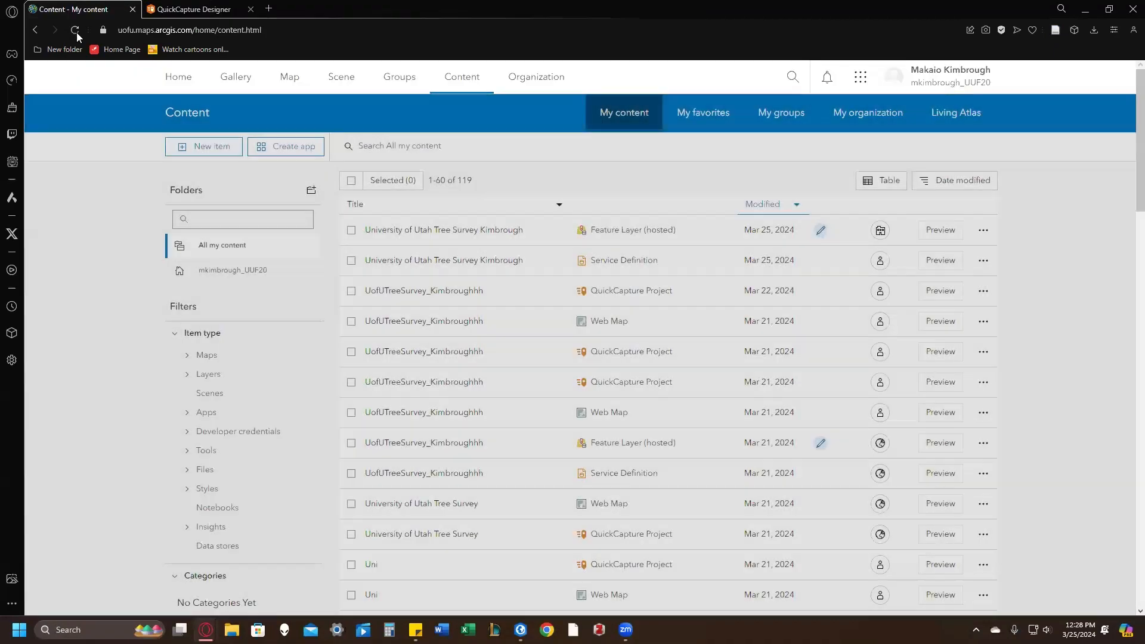
{"action": "left_click", "coordinate": [75, 31]}
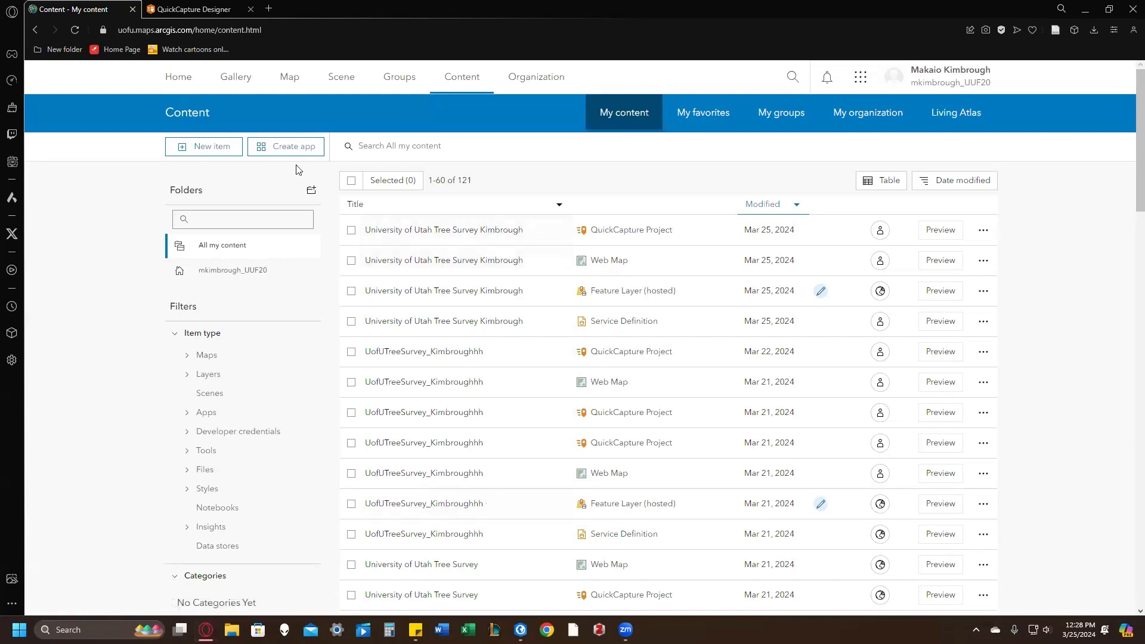
Step: Switch to the Lab 9 instructions, review the app creation, data collection and deliverables sections, and close the document
{"action": "key", "text": "alt+Tab"}
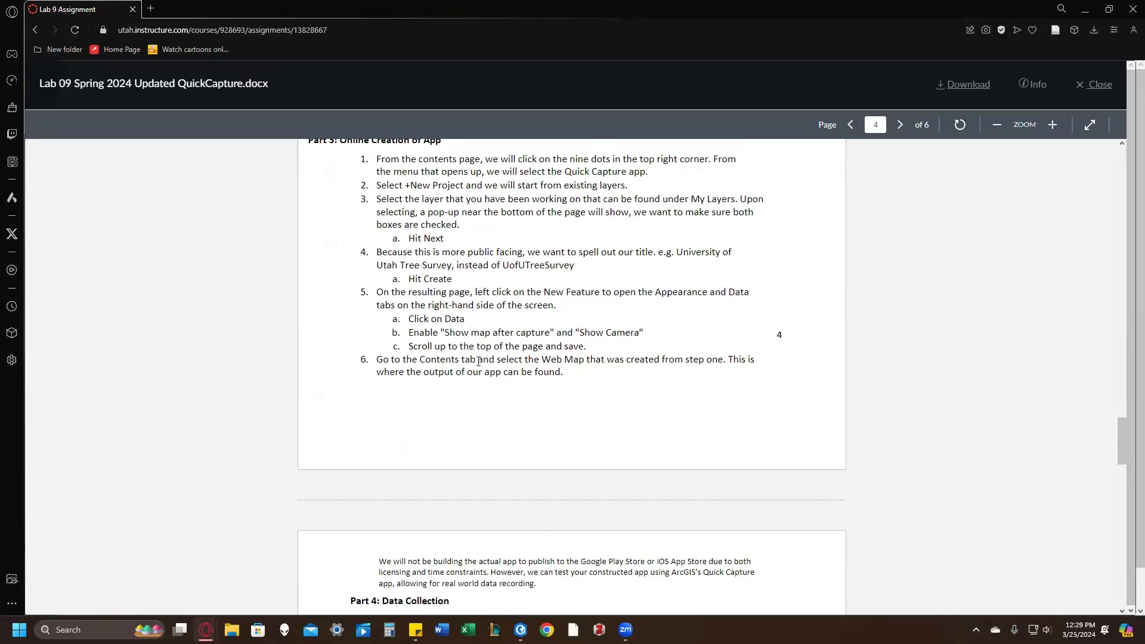
{"action": "scroll", "coordinate": [469, 362], "scroll_direction": "down", "scroll_amount": 3}
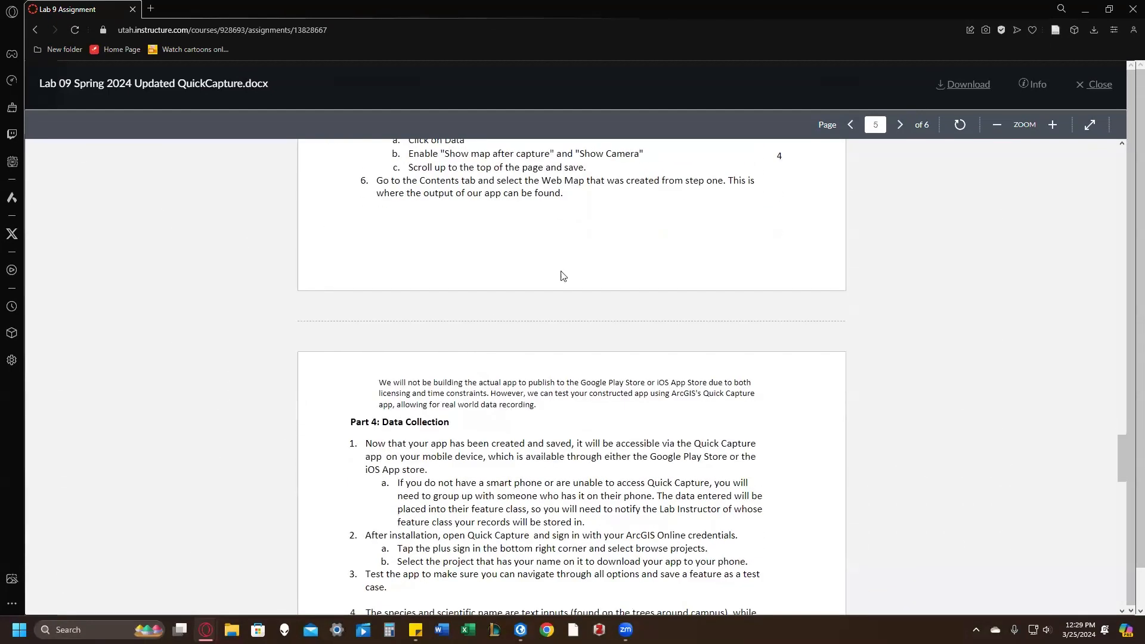
{"action": "scroll", "coordinate": [564, 276], "scroll_direction": "down", "scroll_amount": 4}
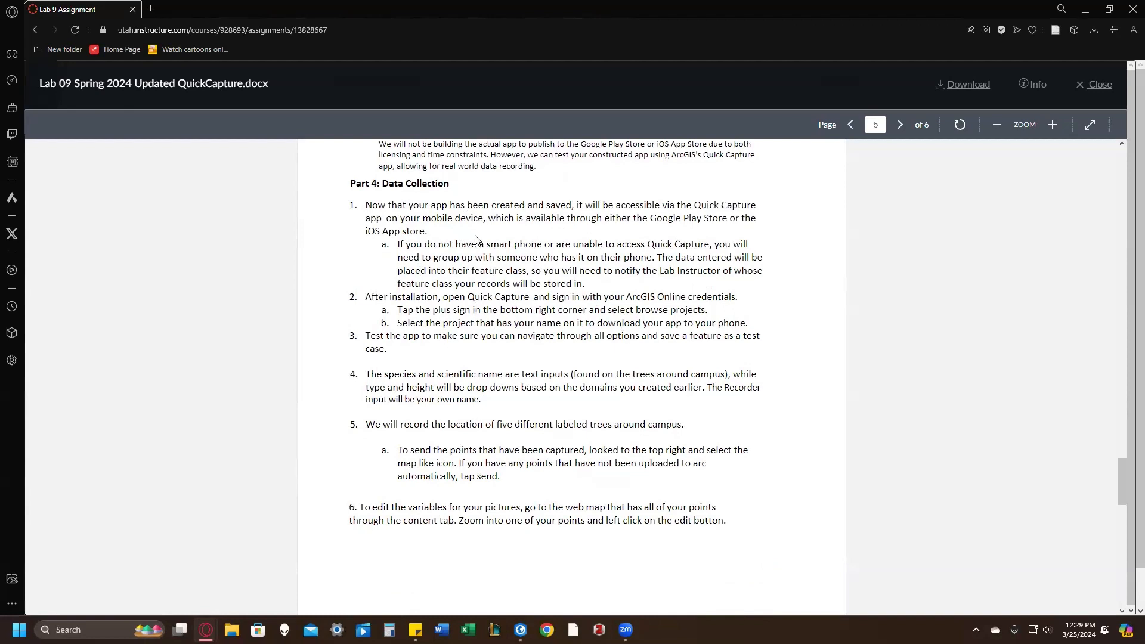
{"action": "scroll", "coordinate": [502, 303], "scroll_direction": "down", "scroll_amount": 1}
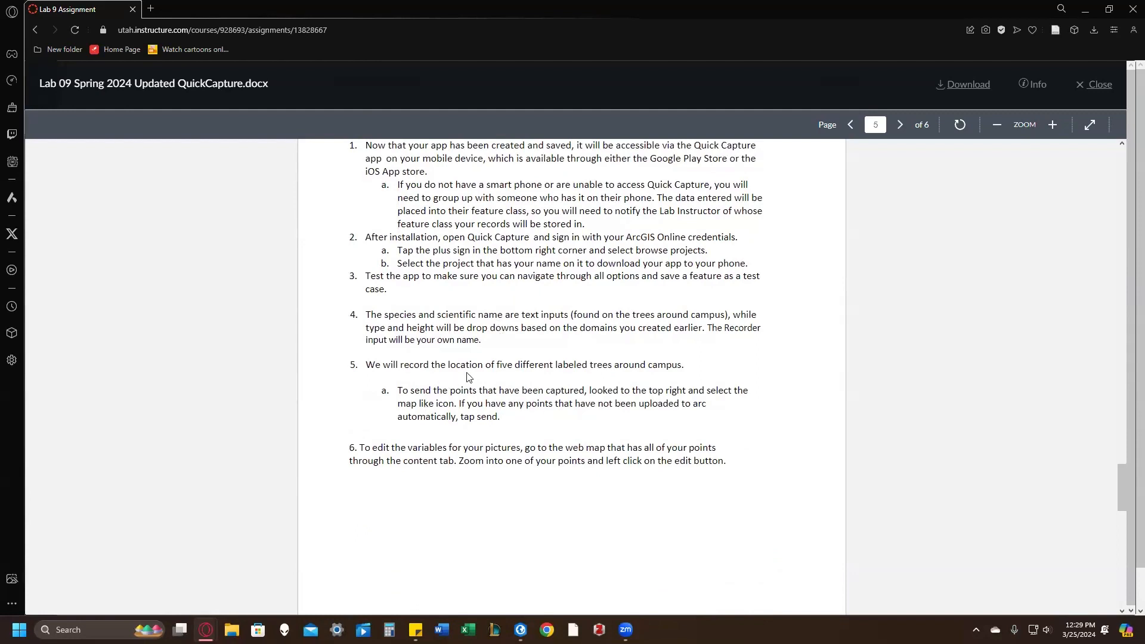
{"action": "scroll", "coordinate": [560, 311], "scroll_direction": "down", "scroll_amount": 2}
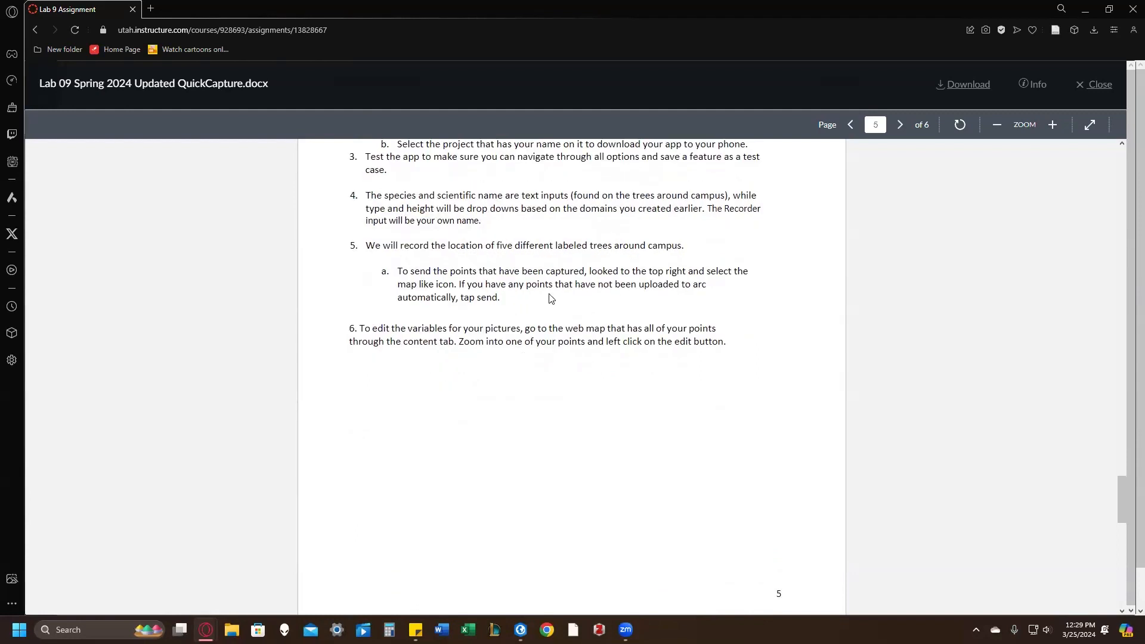
{"action": "scroll", "coordinate": [472, 274], "scroll_direction": "down", "scroll_amount": 8}
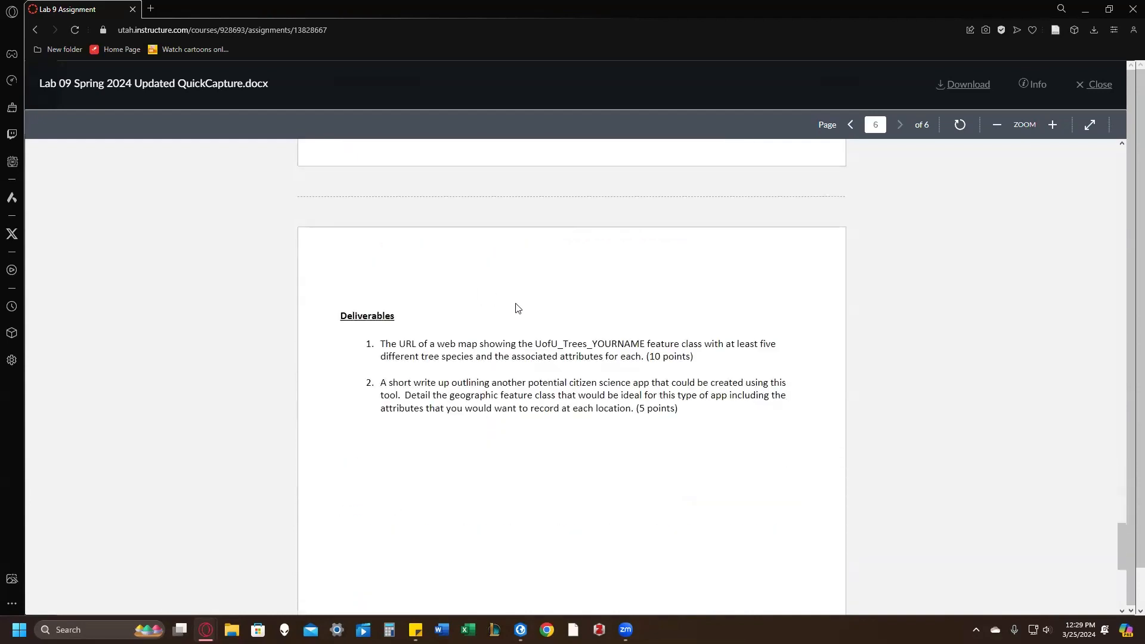
{"action": "scroll", "coordinate": [540, 296], "scroll_direction": "down", "scroll_amount": 1}
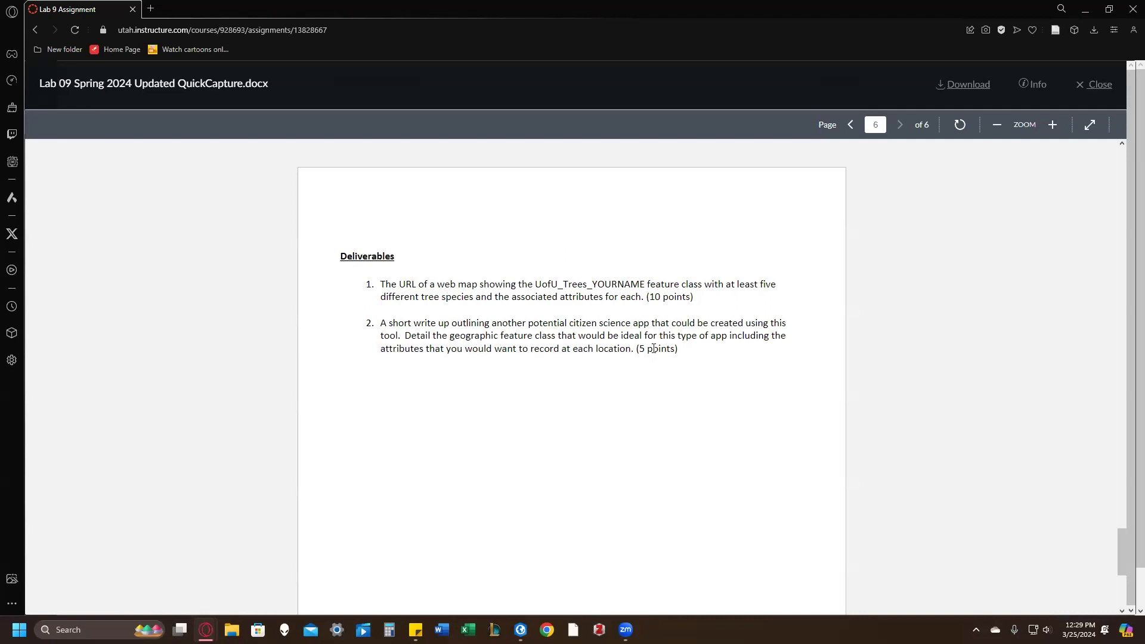
{"action": "left_click", "coordinate": [1096, 84]}
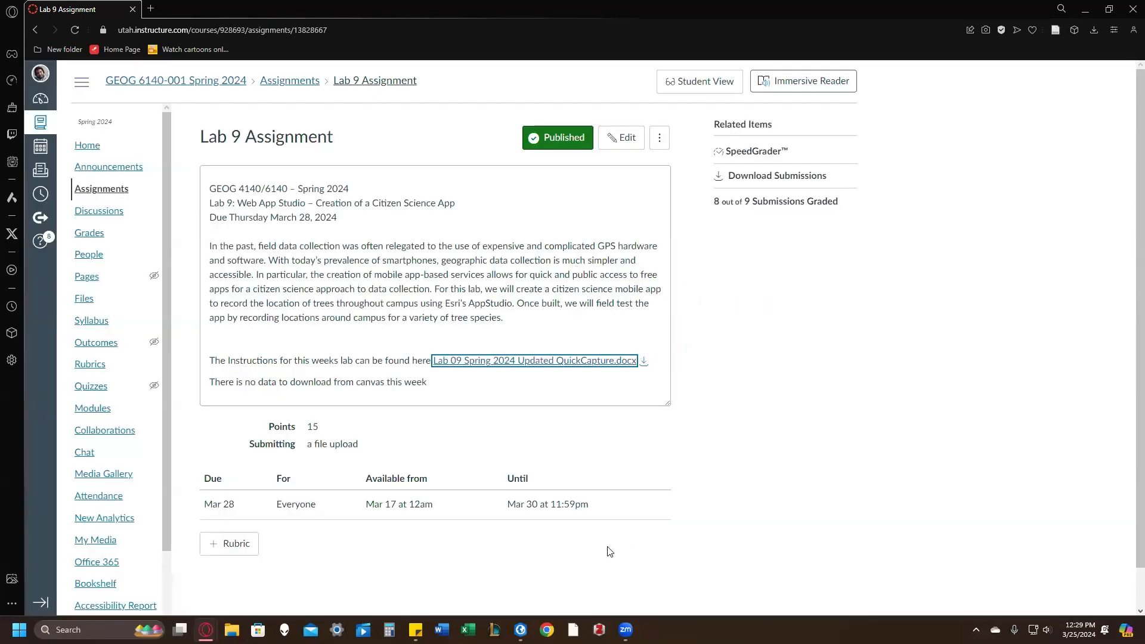
{"action": "left_click", "coordinate": [626, 630]}
{"action": "left_click", "coordinate": [641, 583]}
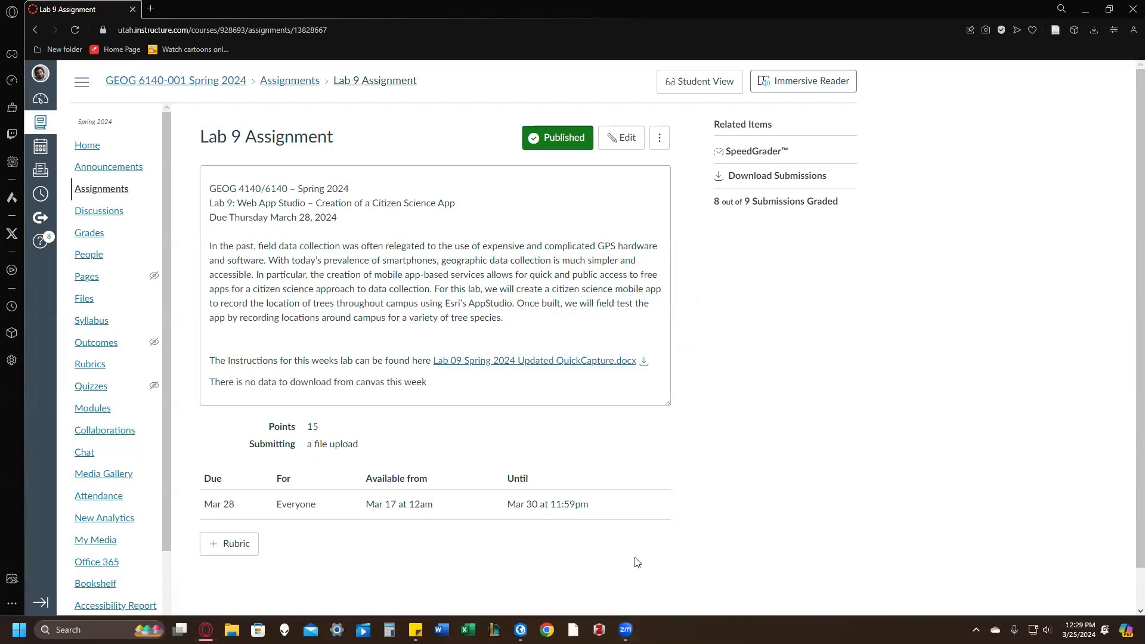
{"action": "left_click", "coordinate": [625, 630]}
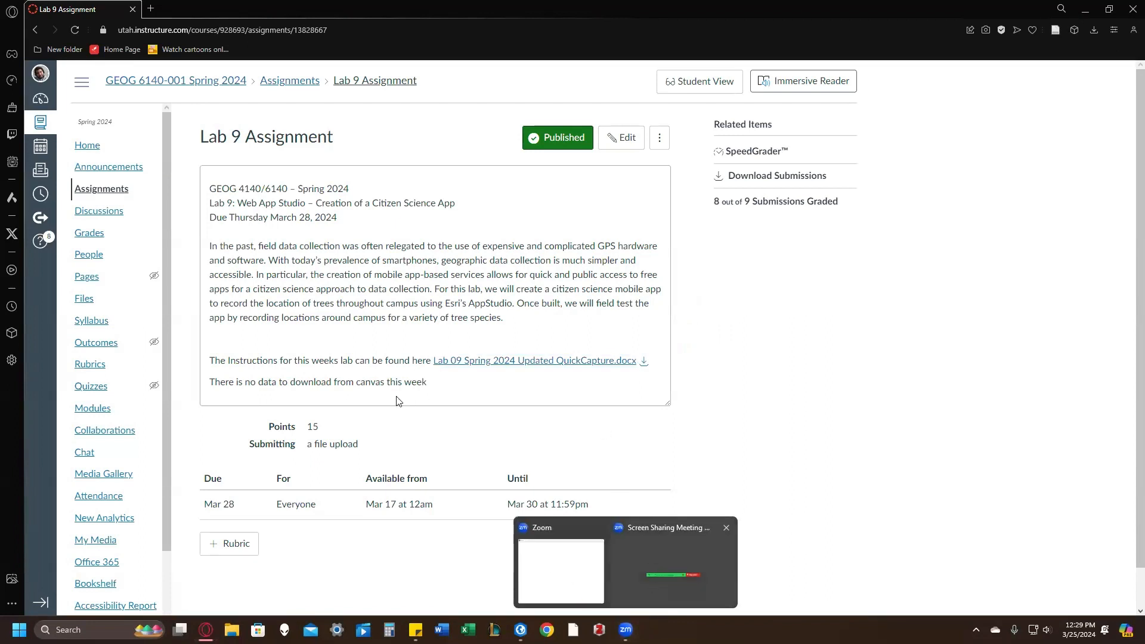